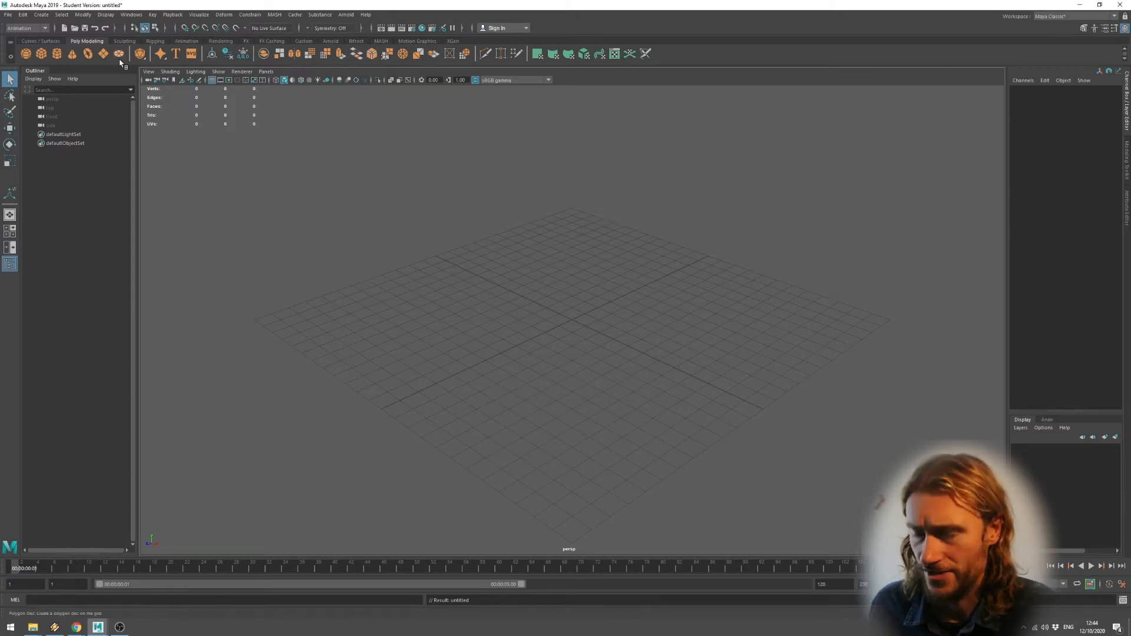
Create a polygon plane and scale it up uniformly to about 23 units.
left_click(103, 53)
key("r")
left_click_drag(576, 331, 825, 190)
Create a polygon sphere, duplicate it twice, and lift all three spheres onto the plane.
left_click(26, 53)
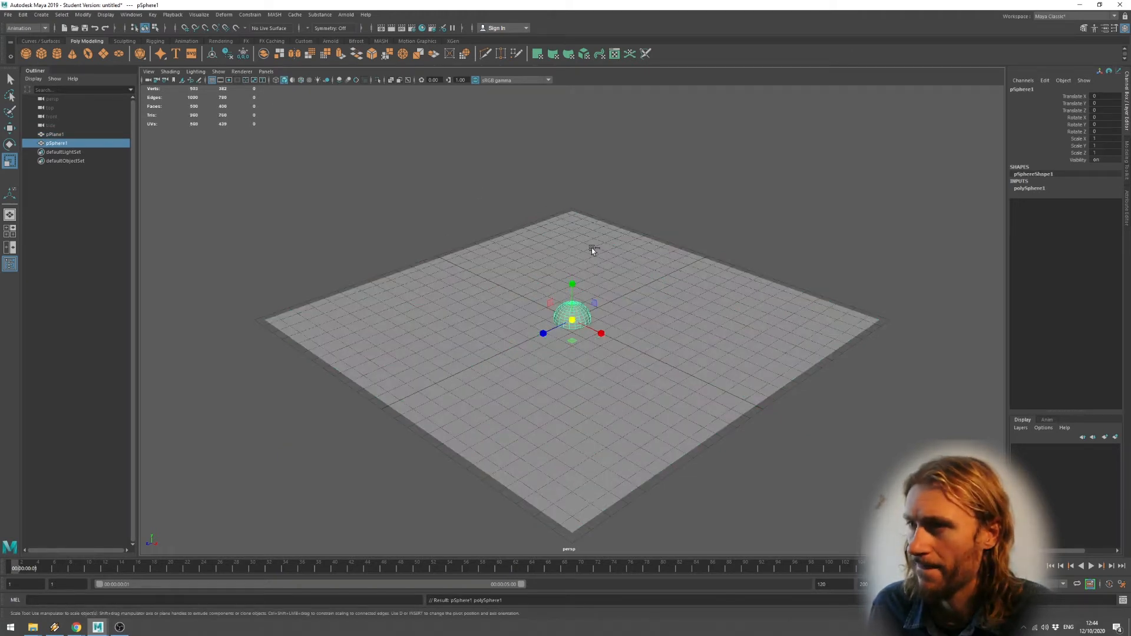
key("ctrl+d")
key("ctrl+d")
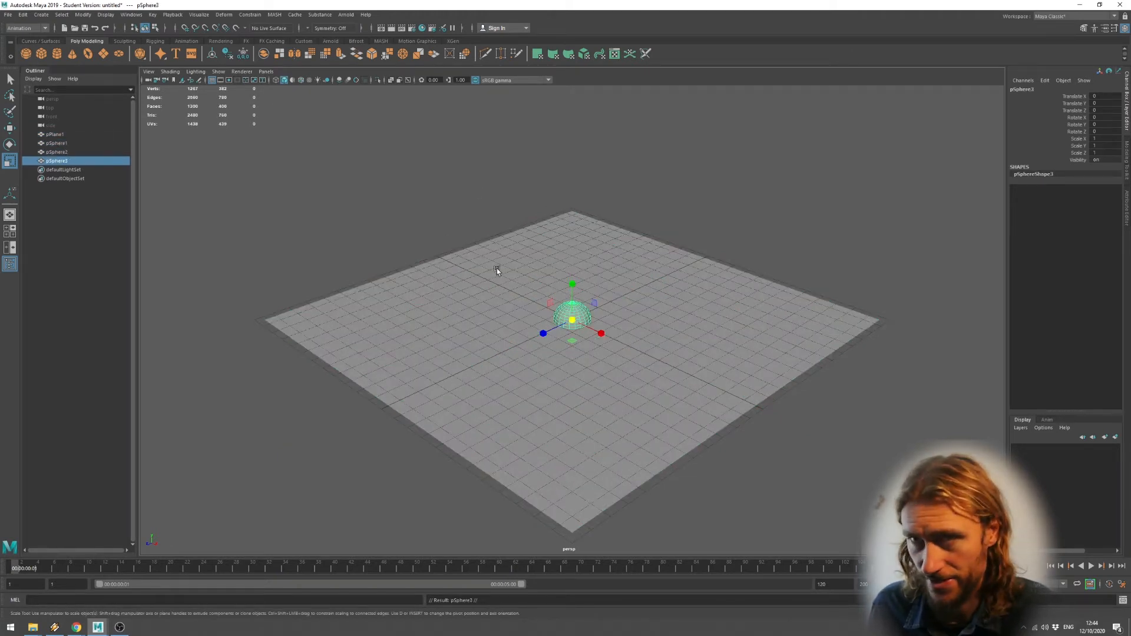
left_click(62, 144, "shift")
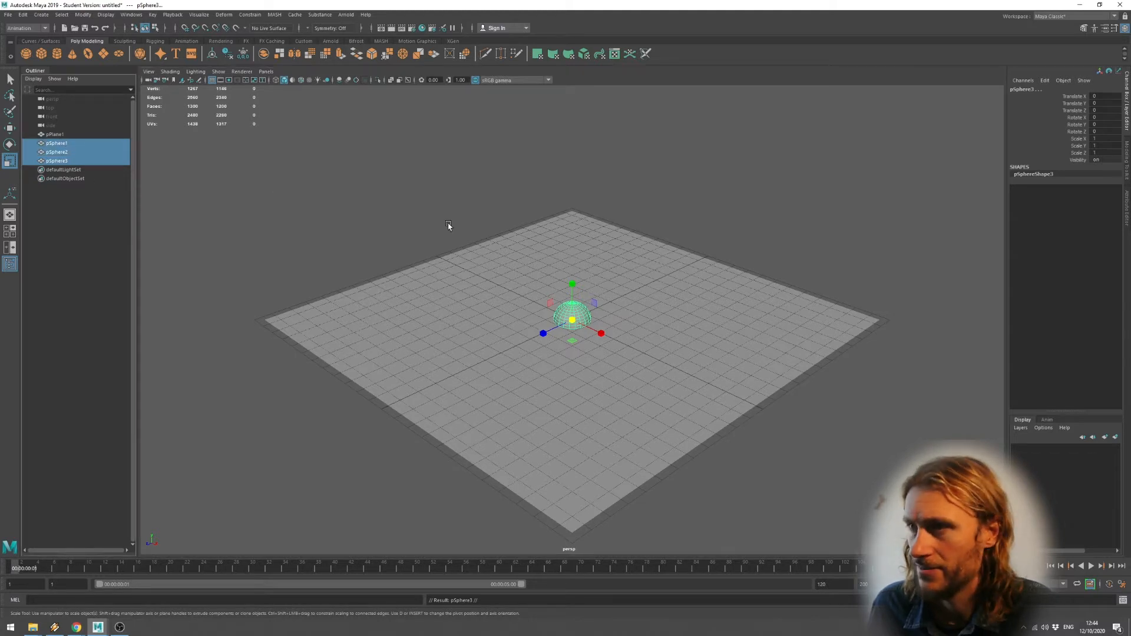
key("w")
left_click_drag(575, 284, 573, 262)
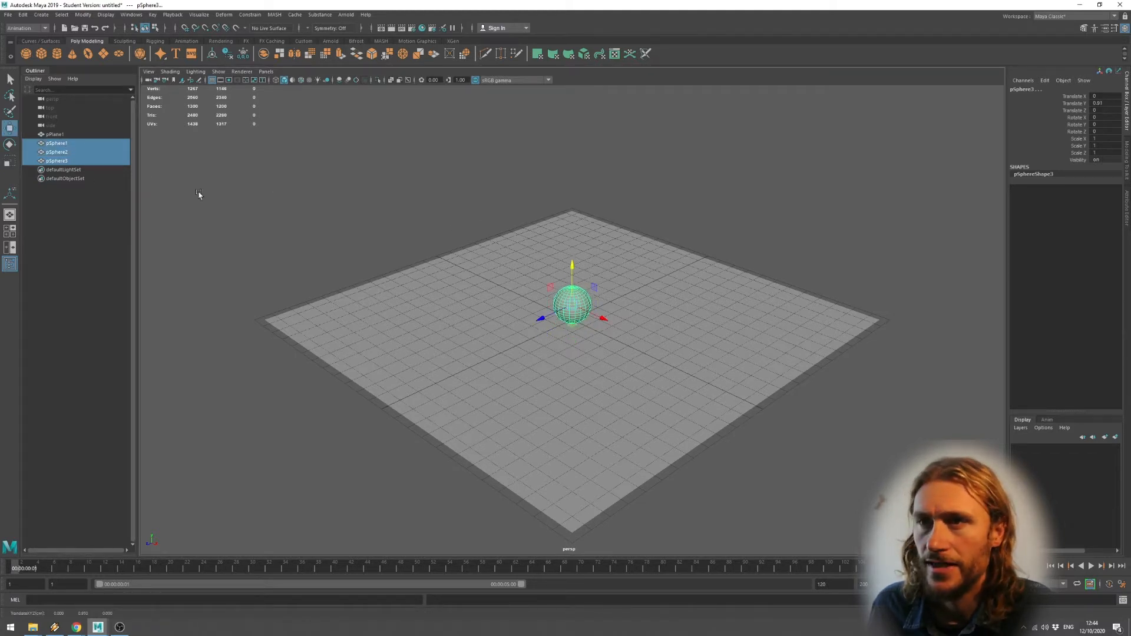
Move pSphere2 toward the viewer, shrink it, and lower it onto the plane.
left_click(56, 152)
mouse_move(541, 319)
left_mouse_down()
mouse_move(504, 340)
mouse_move(526, 320)
left_mouse_up()
key("r")
key("w")
left_click_drag(537, 280, 533, 281)
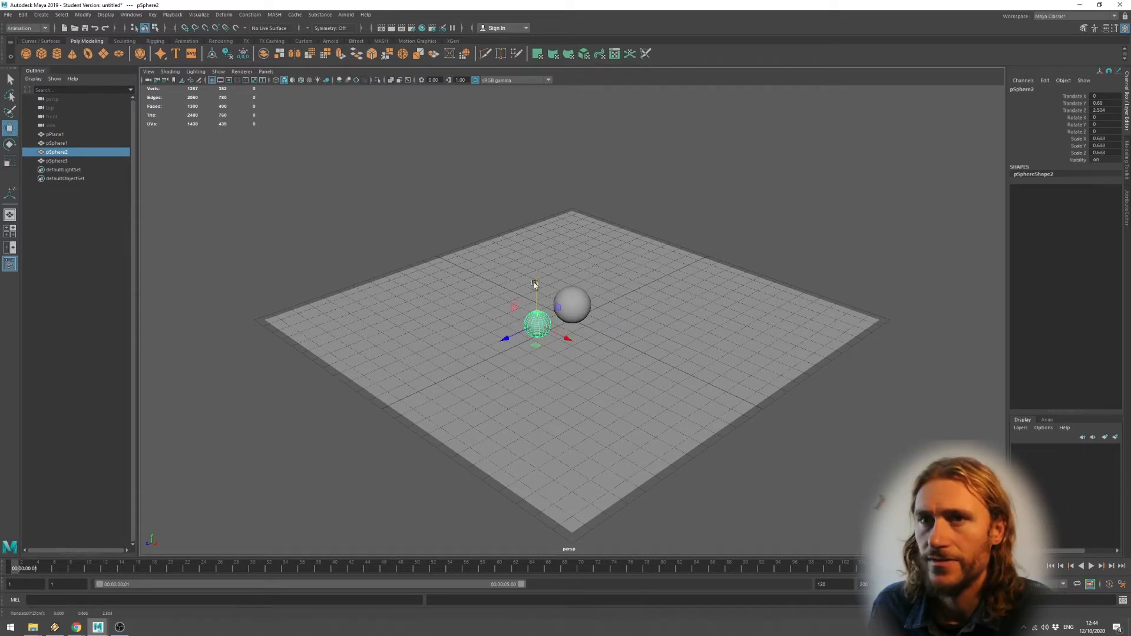
Enlarge pSphere3 and set it beside the others, then move the smallest sphere right of centre.
left_click(57, 161)
left_click_drag(609, 322, 653, 338)
key("r")
key("e")
key("w")
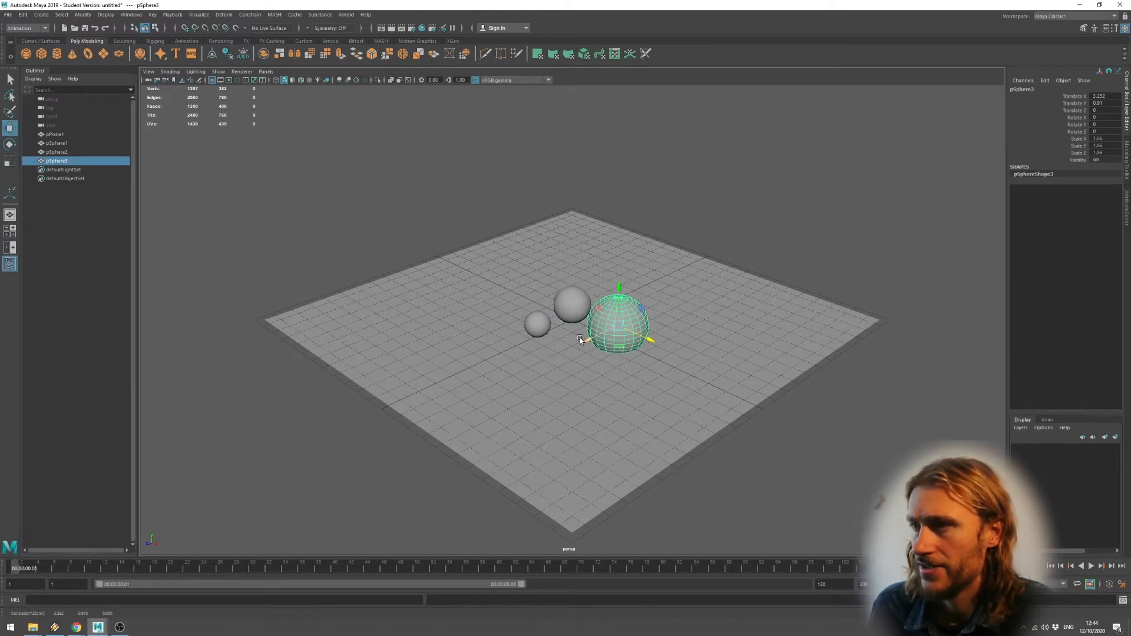
left_click_drag(583, 338, 608, 325)
left_click_drag(641, 279, 639, 270)
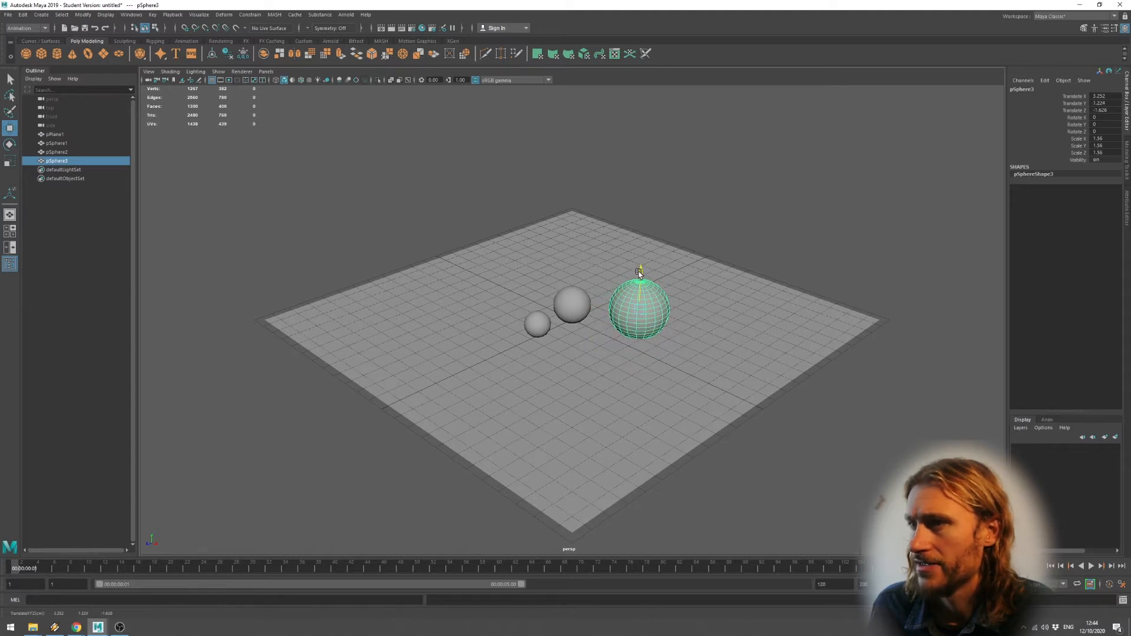
left_click_drag(674, 315, 652, 319)
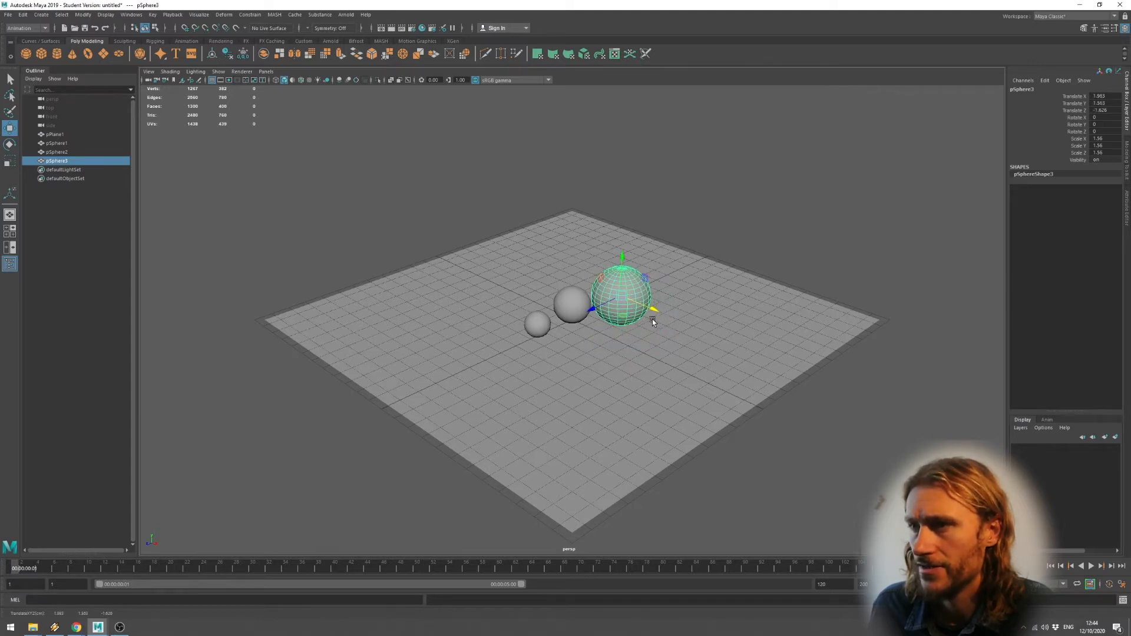
left_click(536, 327)
left_click_drag(518, 341, 605, 335)
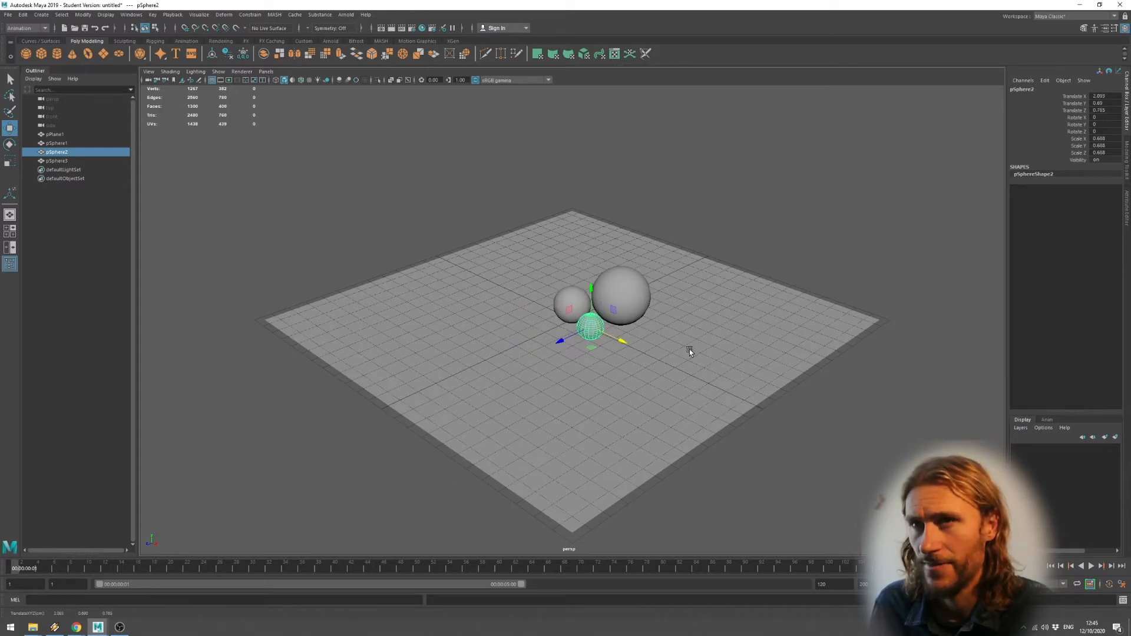
Create a camera from the current view, check it through persp1, then return to persp.
left_click(149, 72)
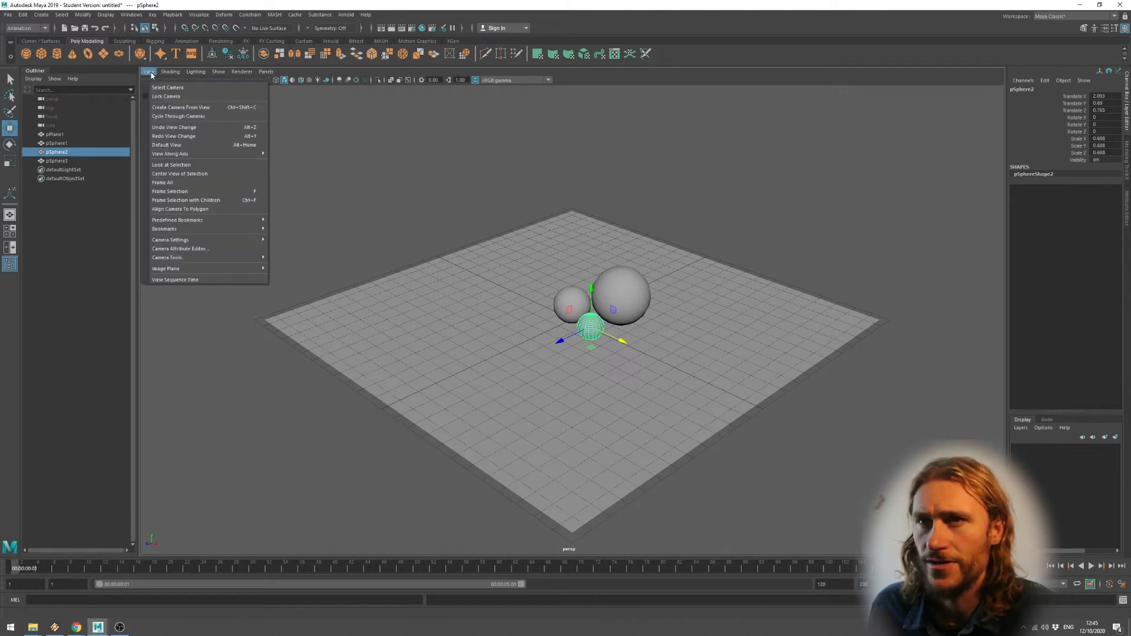
left_click(193, 107)
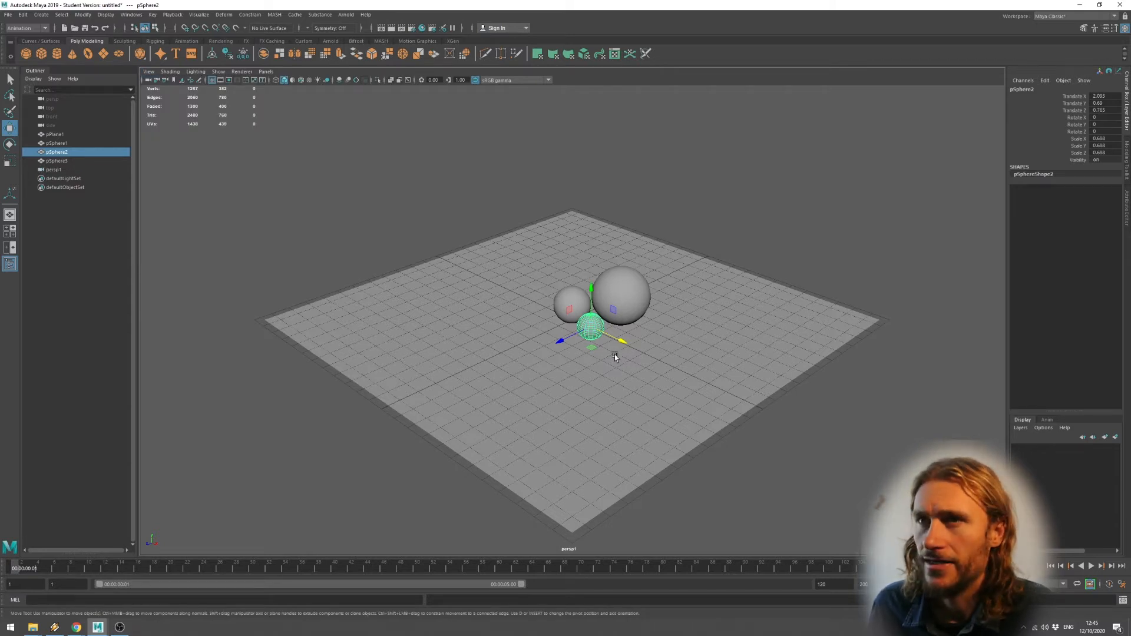
left_click(266, 71)
mouse_move(301, 80)
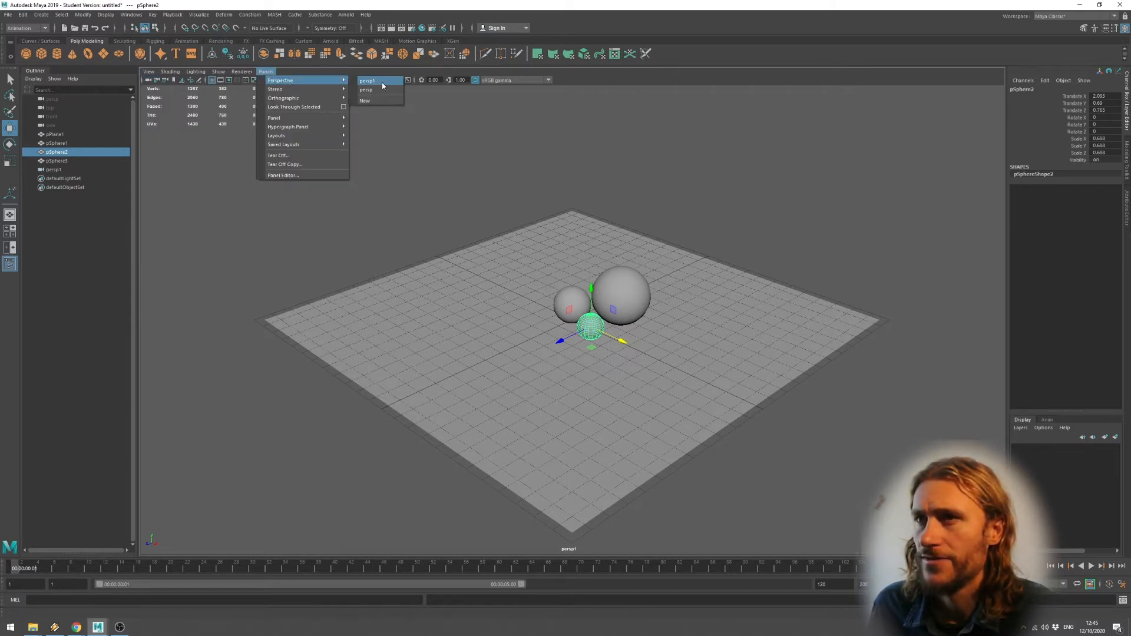
left_click(381, 82)
left_click(265, 72)
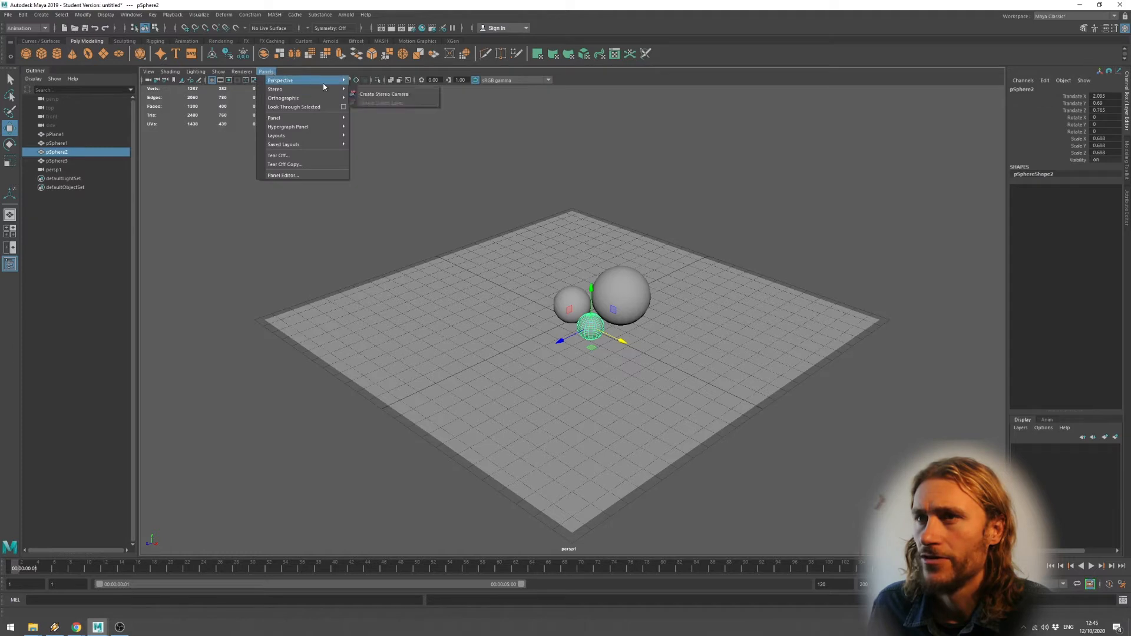
left_click(380, 91)
left_click_drag(603, 278, 518, 324, "alt")
left_click(337, 141)
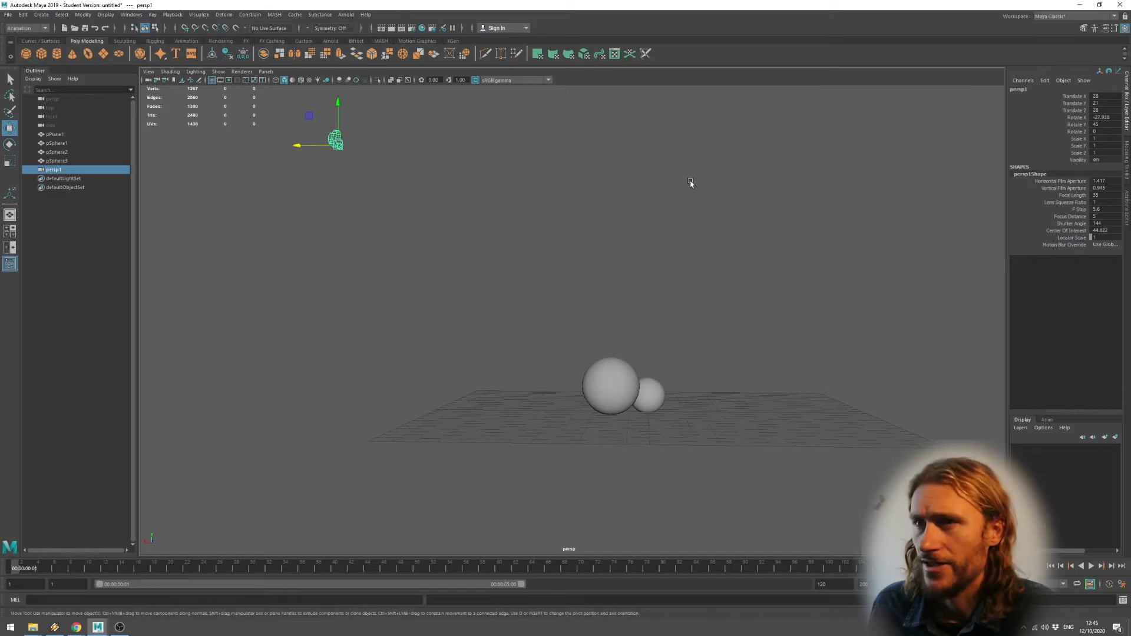
Rename the new camera persp1 to Cam_01.
left_click(267, 72)
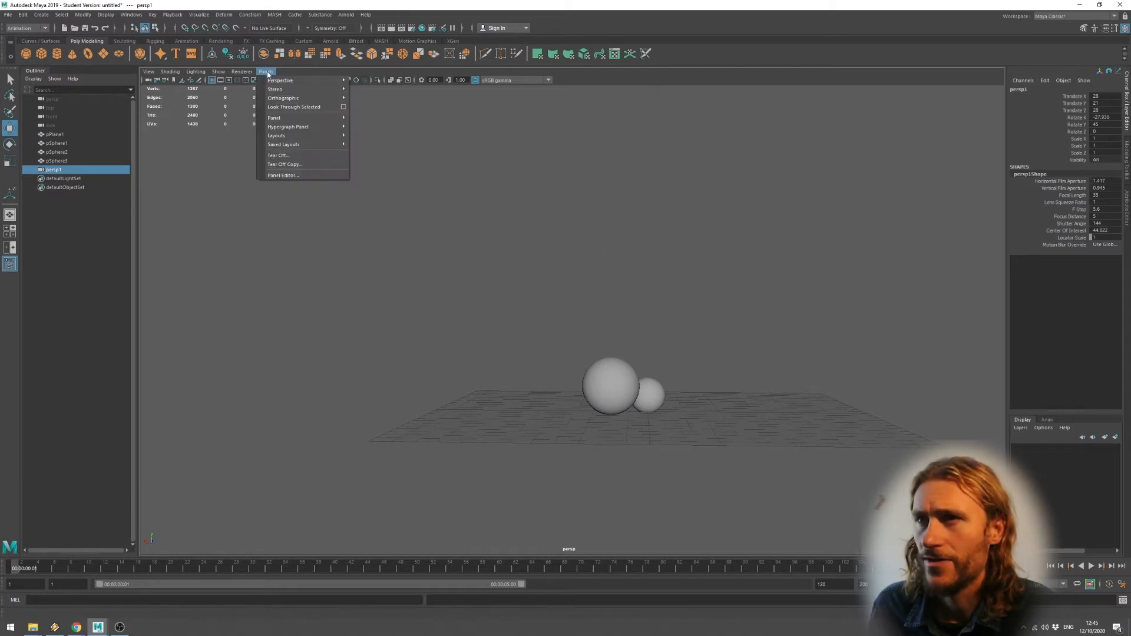
mouse_move(283, 81)
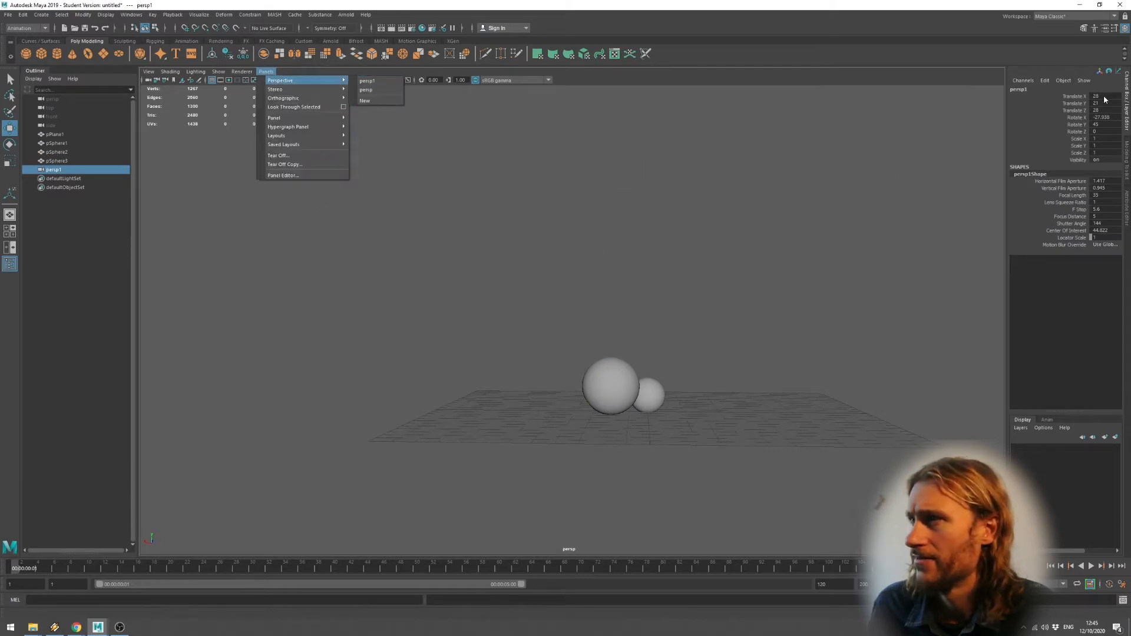
left_click(1055, 95)
type("Cam")
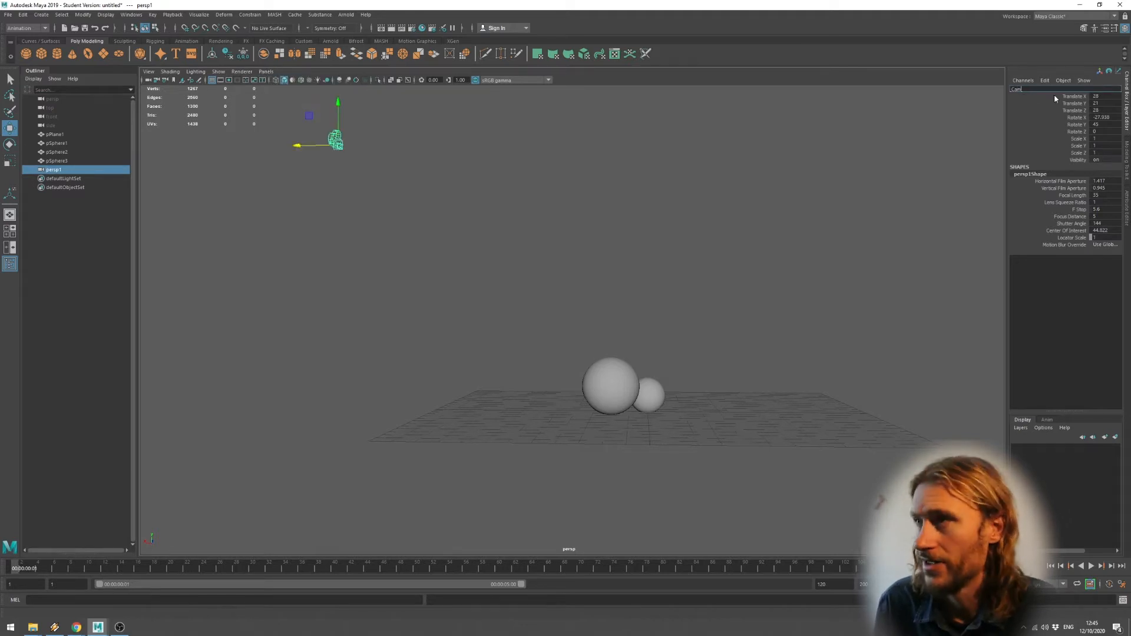
type("-01")
key("Return")
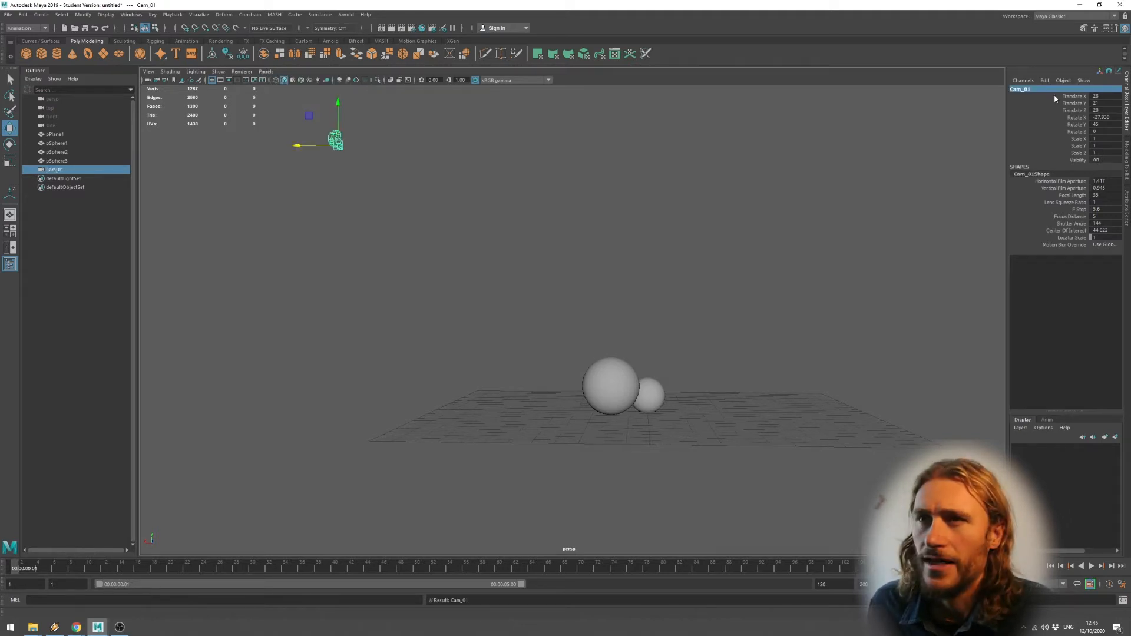
Look through Cam_01 and tumble, pan and dolly it to frame the three spheres.
left_click(266, 72)
mouse_move(333, 82)
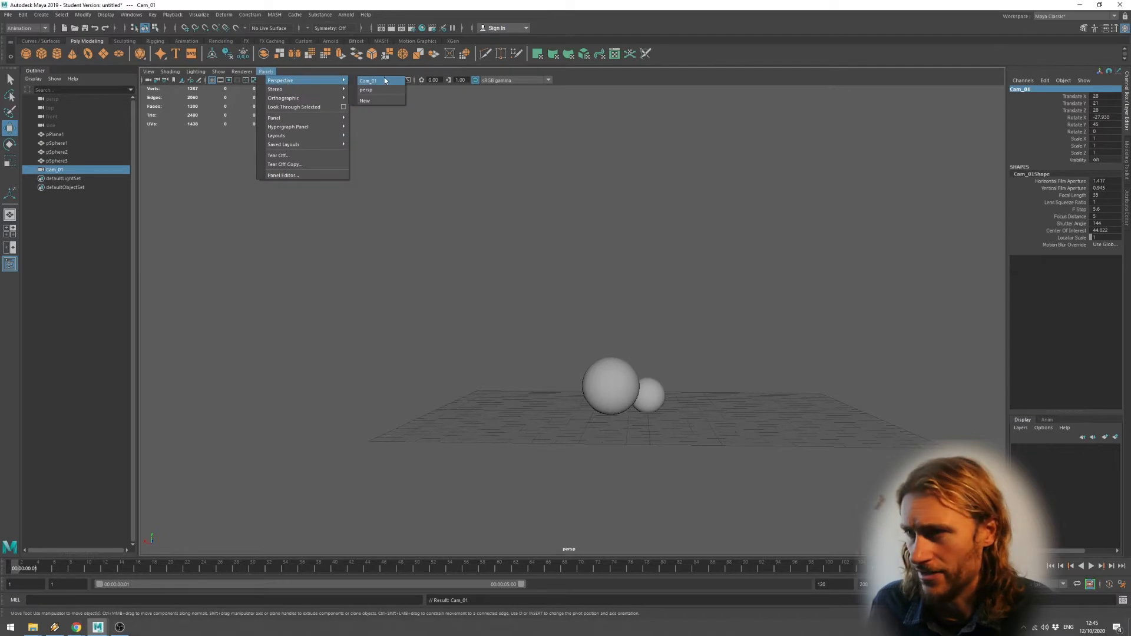
left_click(377, 81)
left_click_drag(490, 365, 504, 355, "alt")
middle_click_drag(541, 326, 545, 358, "alt")
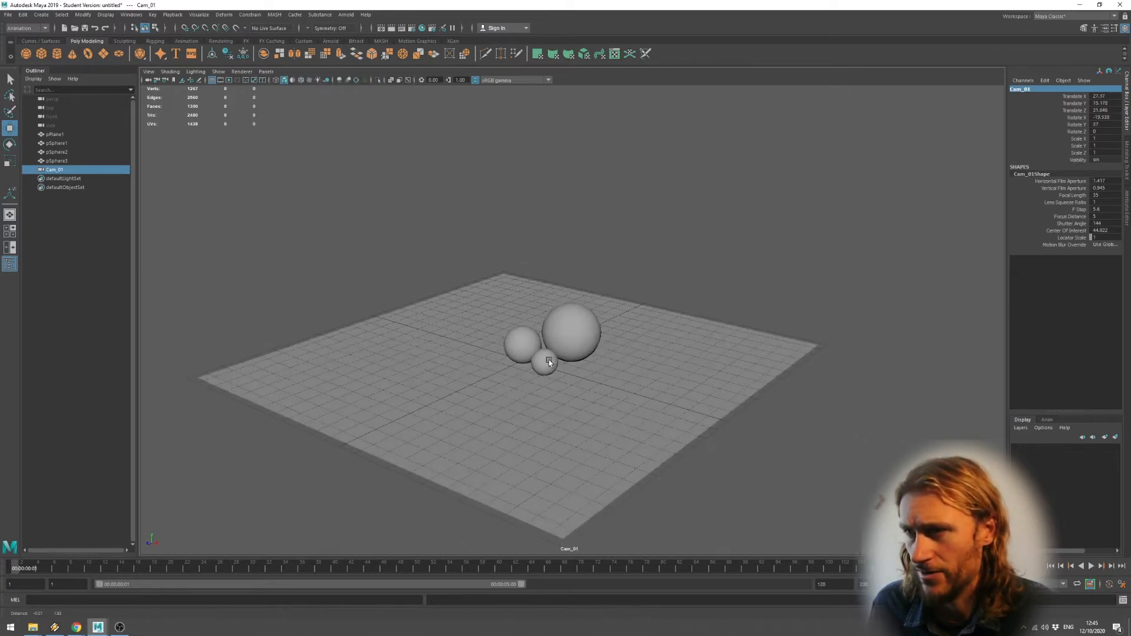
right_click_drag(546, 359, 563, 360, "alt")
middle_click_drag(563, 361, 564, 351, "alt")
left_click_drag(564, 351, 561, 345, "alt")
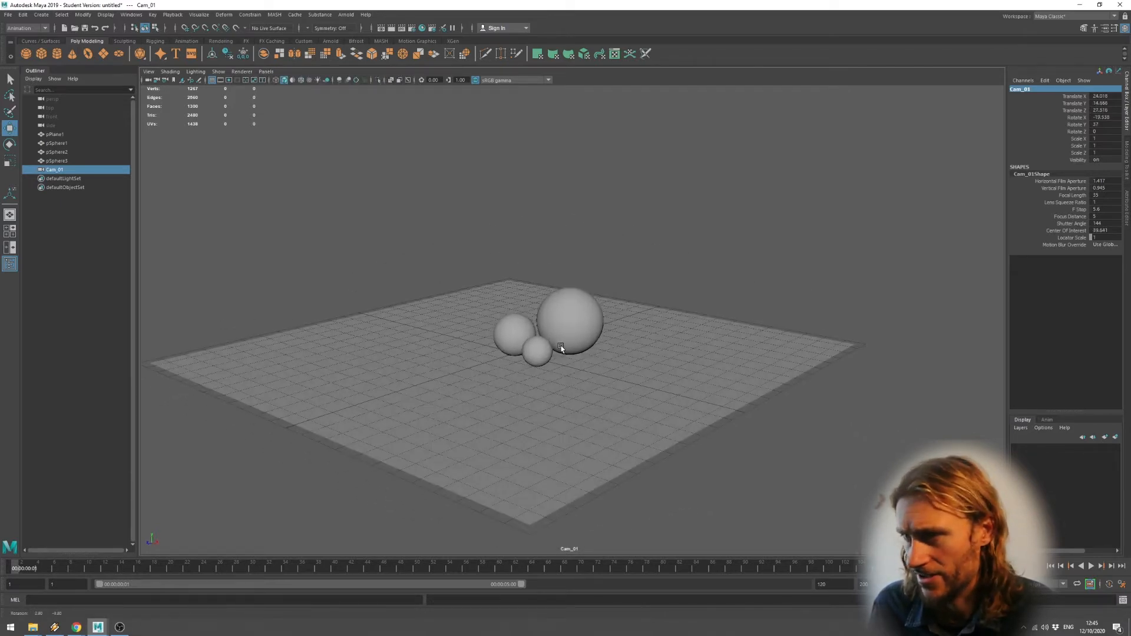
left_click(590, 370)
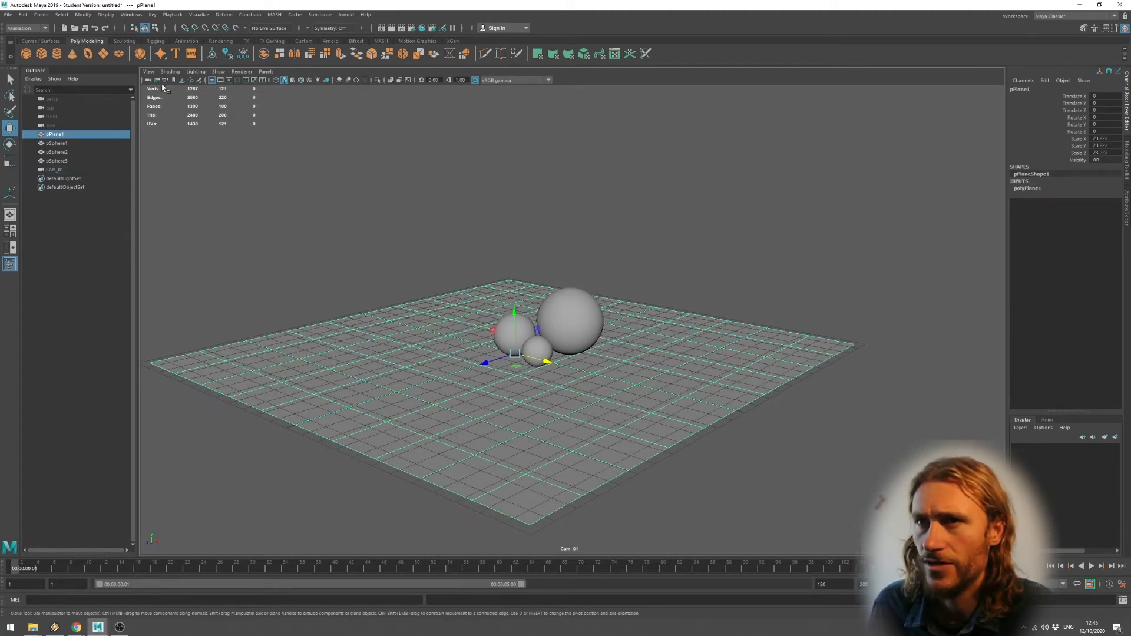
Return the viewport to the default persp camera and select the Cam_01 object.
left_click(266, 72)
mouse_move(295, 84)
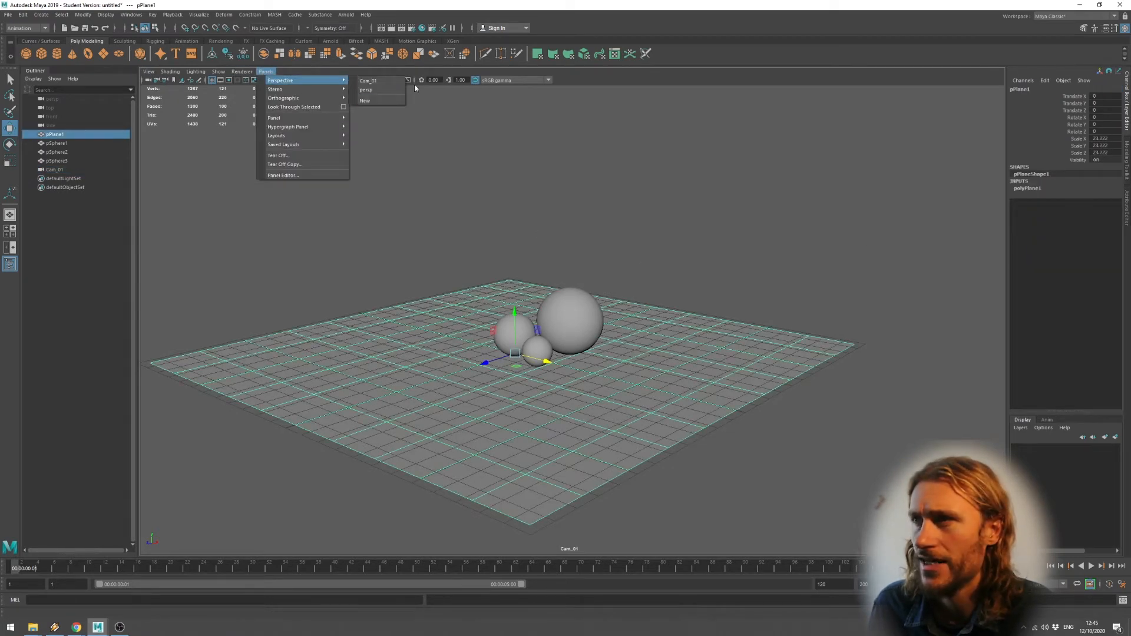
left_click(368, 90)
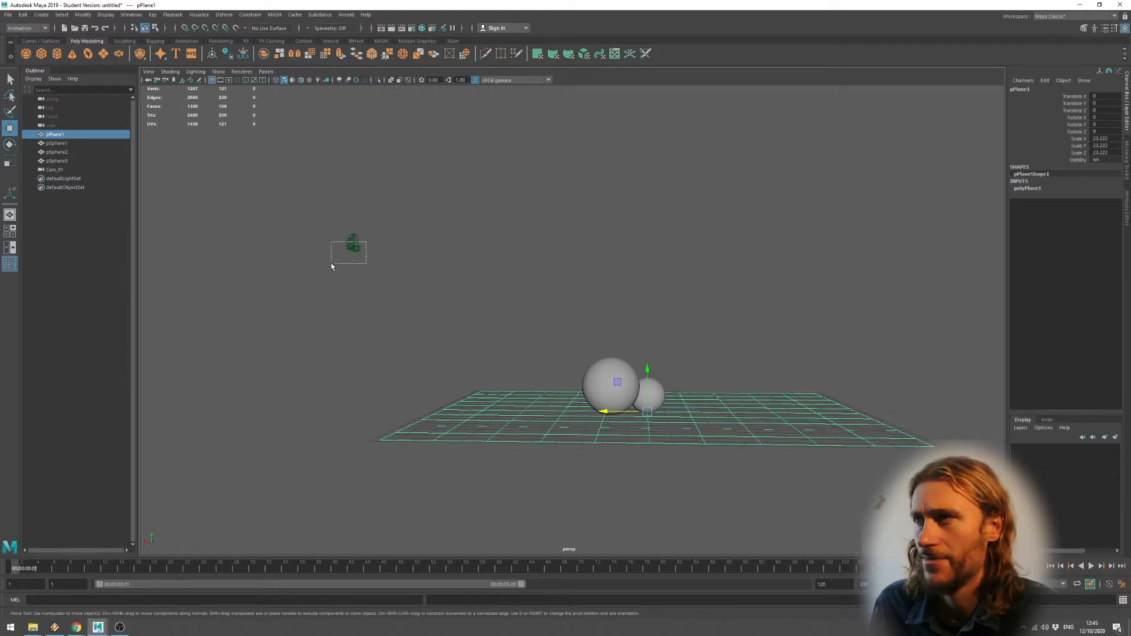
left_click_drag(332, 266, 331, 265)
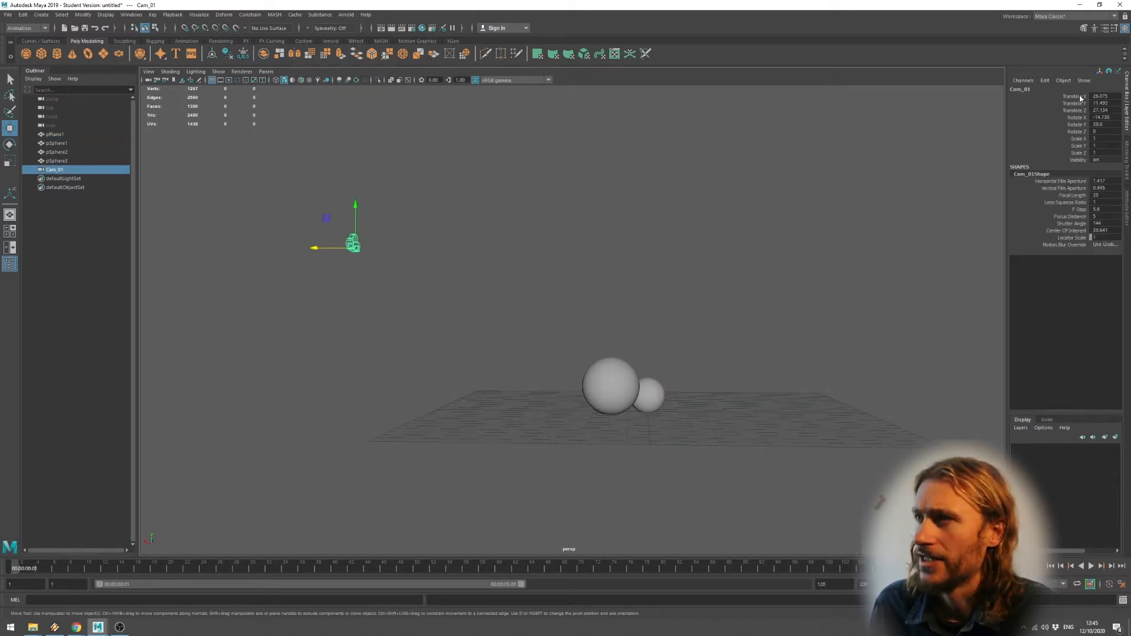
Lock Cam_01's transform channels in the Channel Box.
left_click_drag(1080, 98, 1081, 160)
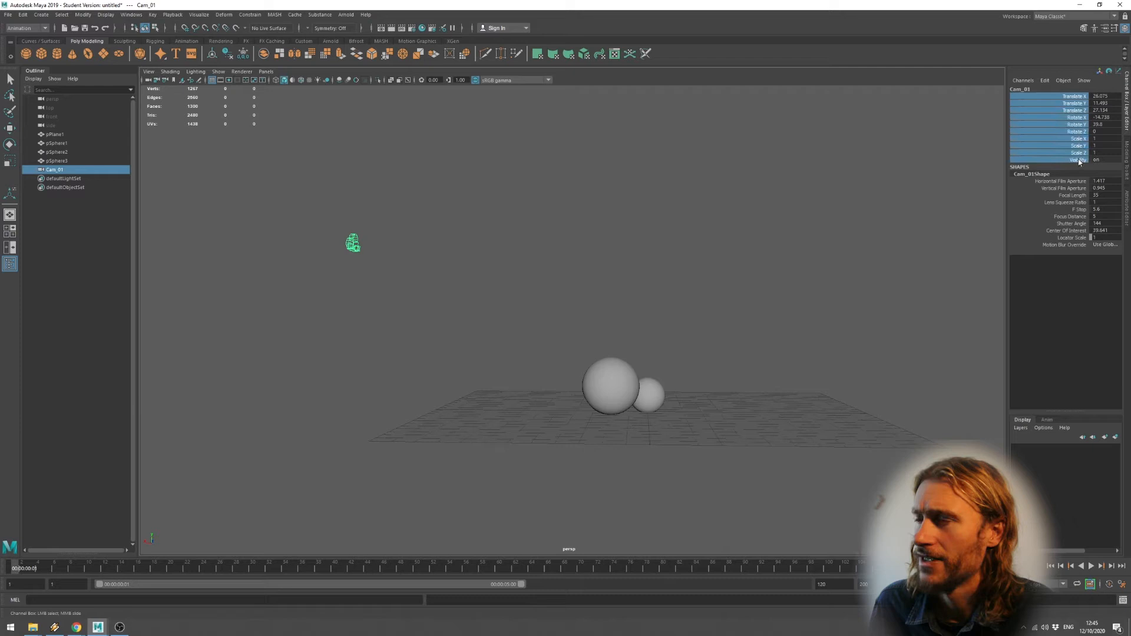
right_click(1077, 104)
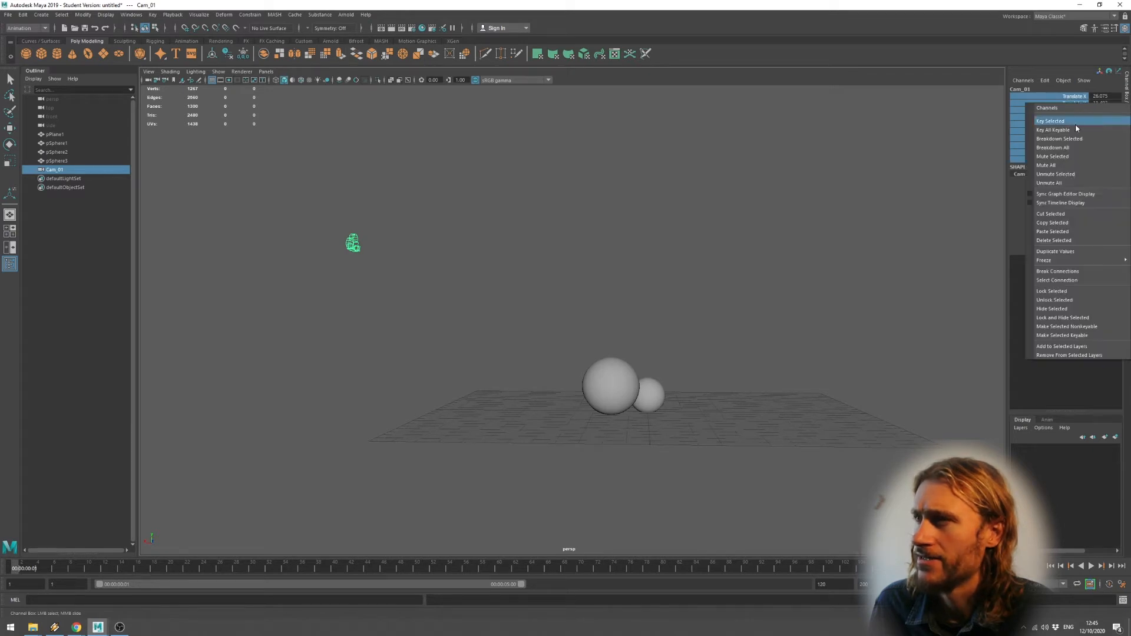
left_click(1071, 291)
left_click(1077, 160)
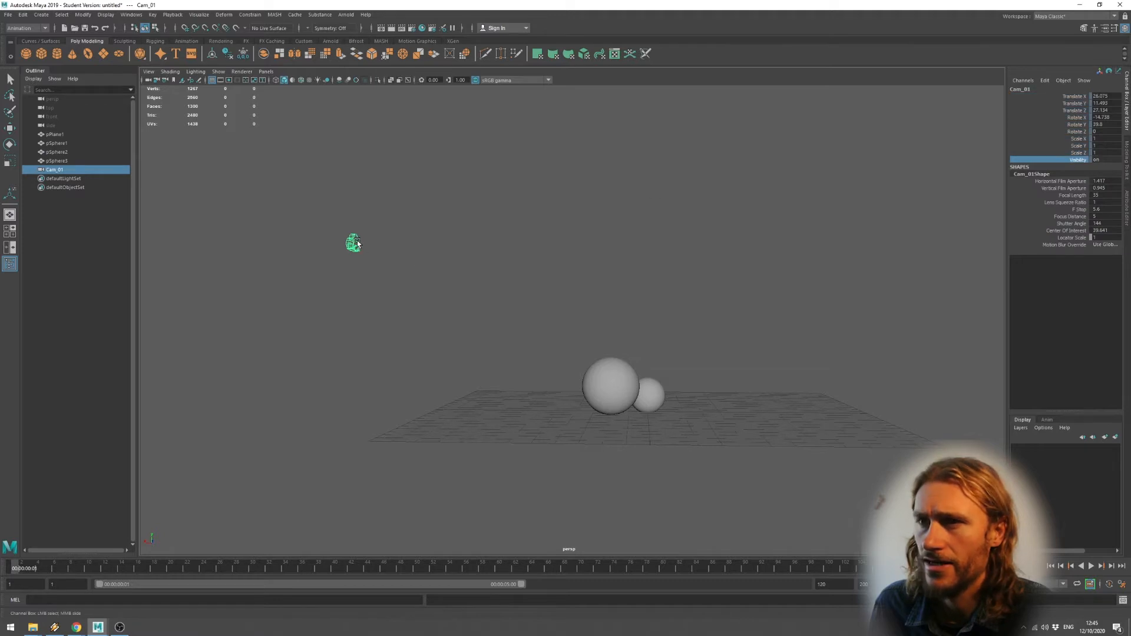
Check the view through Cam_01, then switch back to persp and orbit around the plane.
left_click(266, 71)
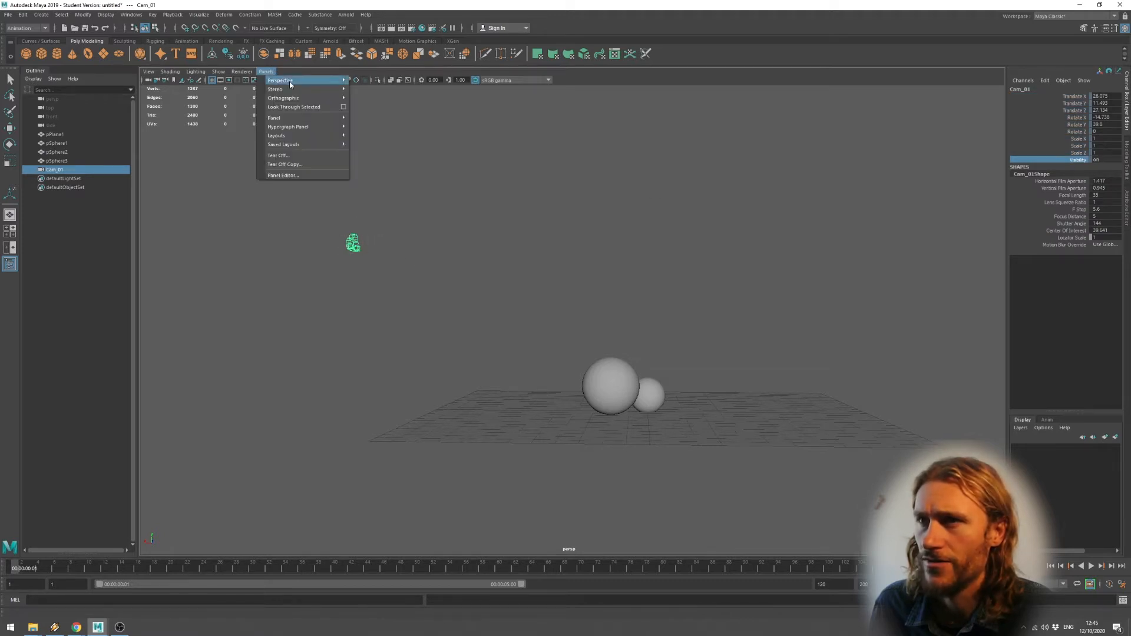
mouse_move(290, 84)
left_click(373, 81)
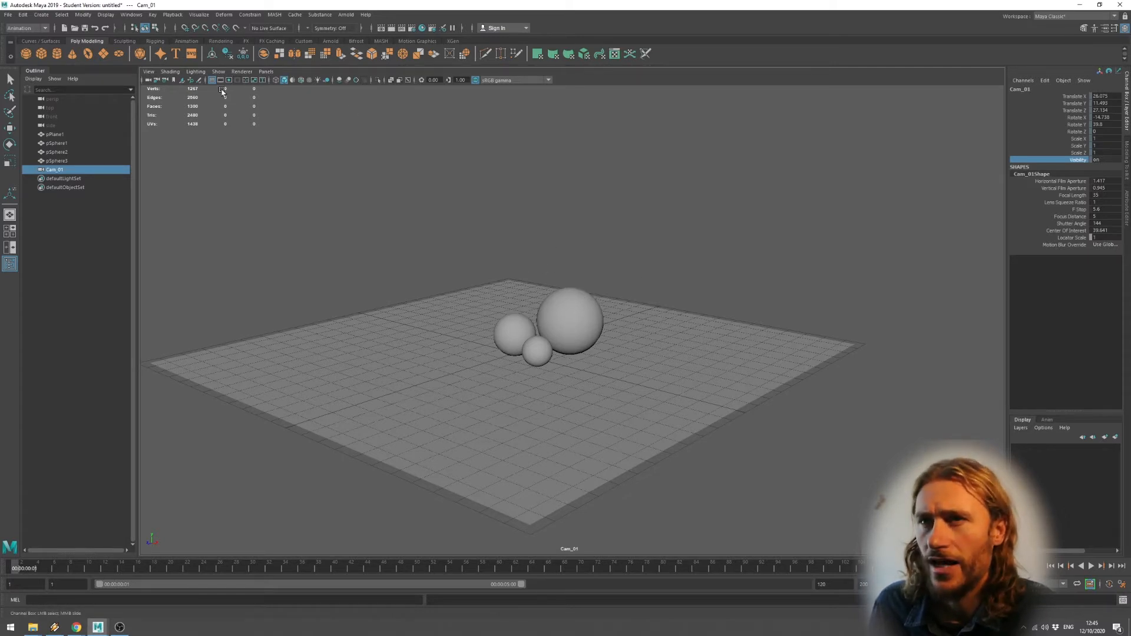
left_click(265, 71)
mouse_move(272, 81)
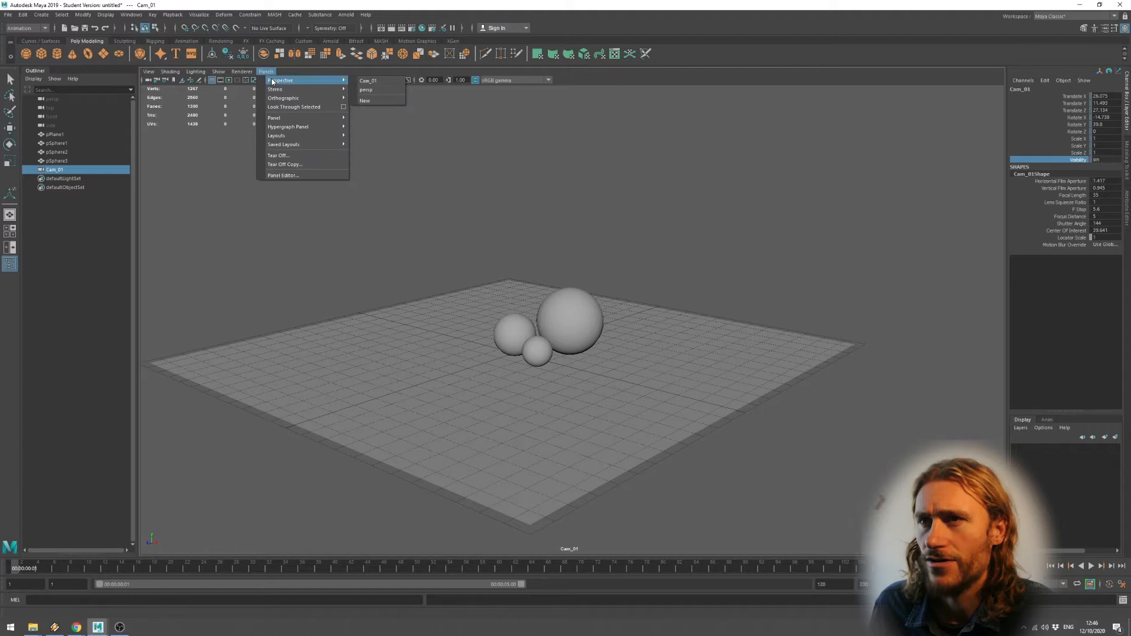
left_click(366, 90)
left_click_drag(455, 131, 584, 248, "alt")
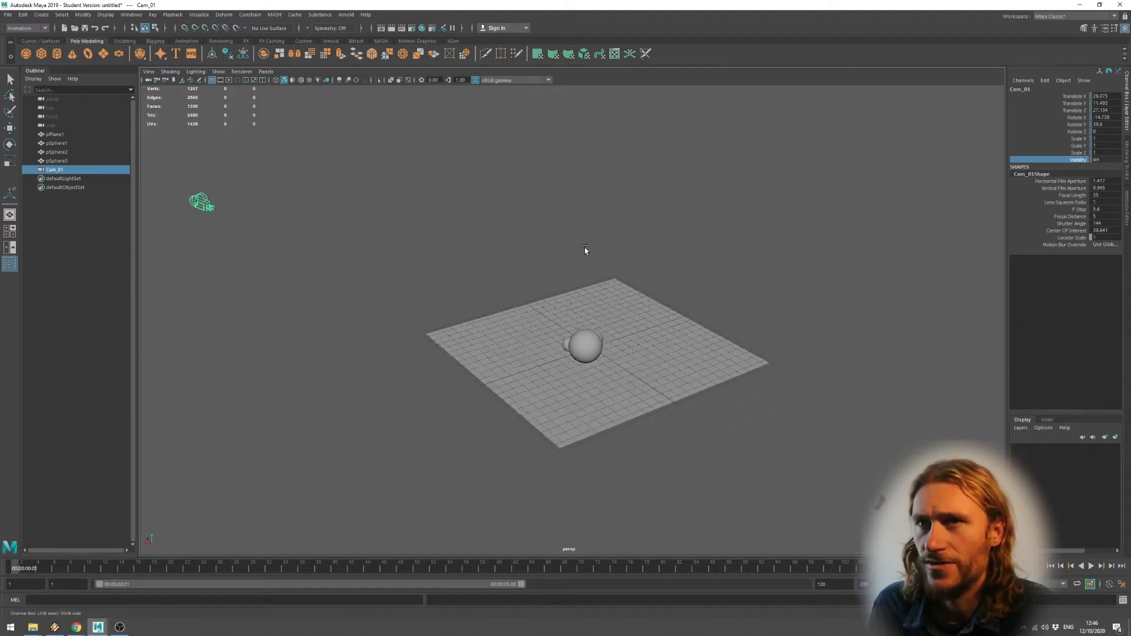
Create pointLight1 from the Rendering shelf, raise it to about Y 14.893, and frame it.
left_click(222, 42)
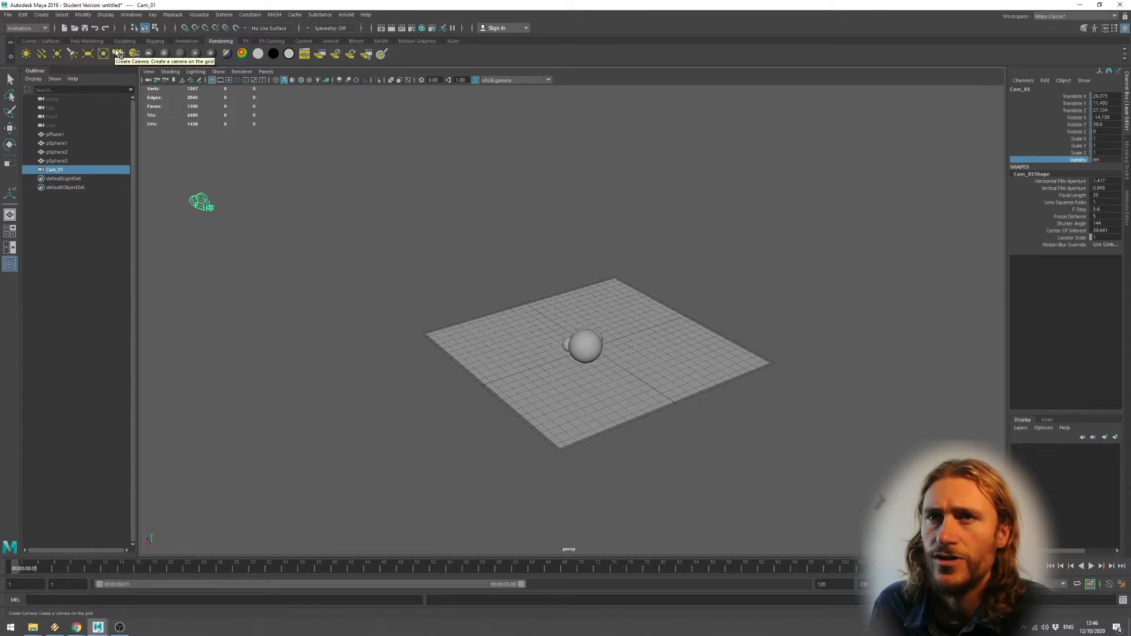
left_click(57, 55)
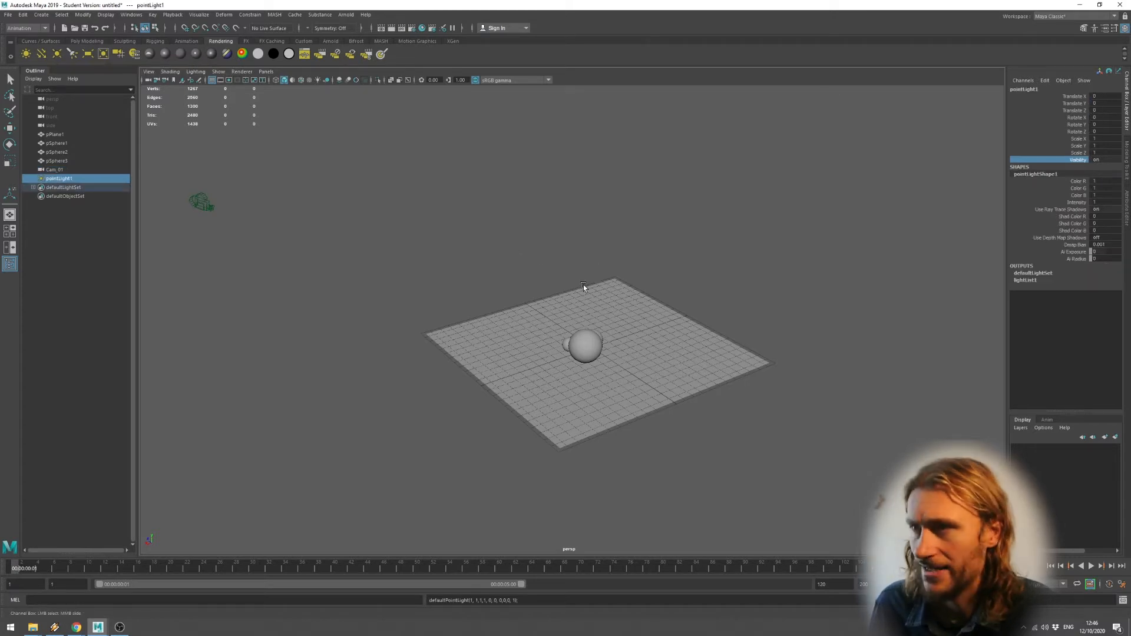
key("w")
left_click_drag(596, 306, 604, 151)
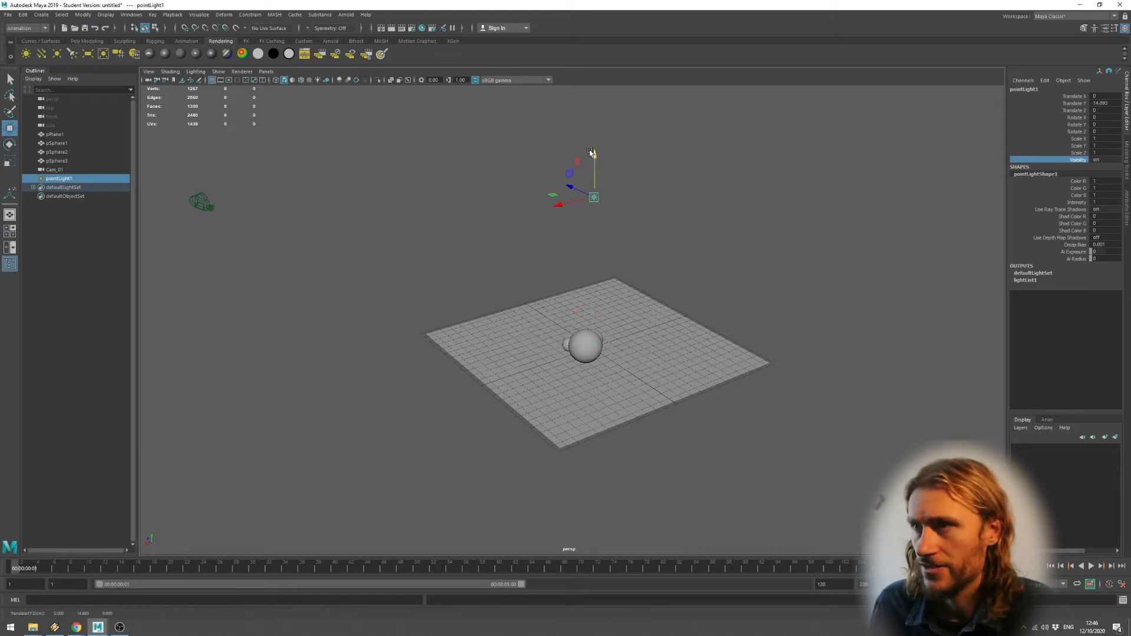
key("f")
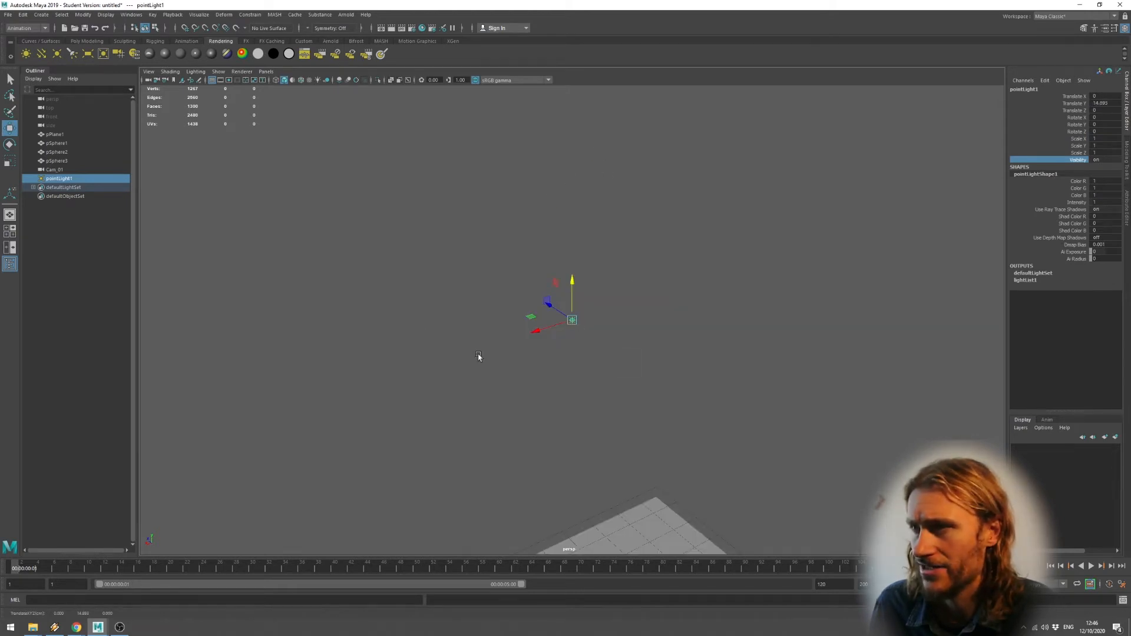
scroll(595, 315, "down", 2)
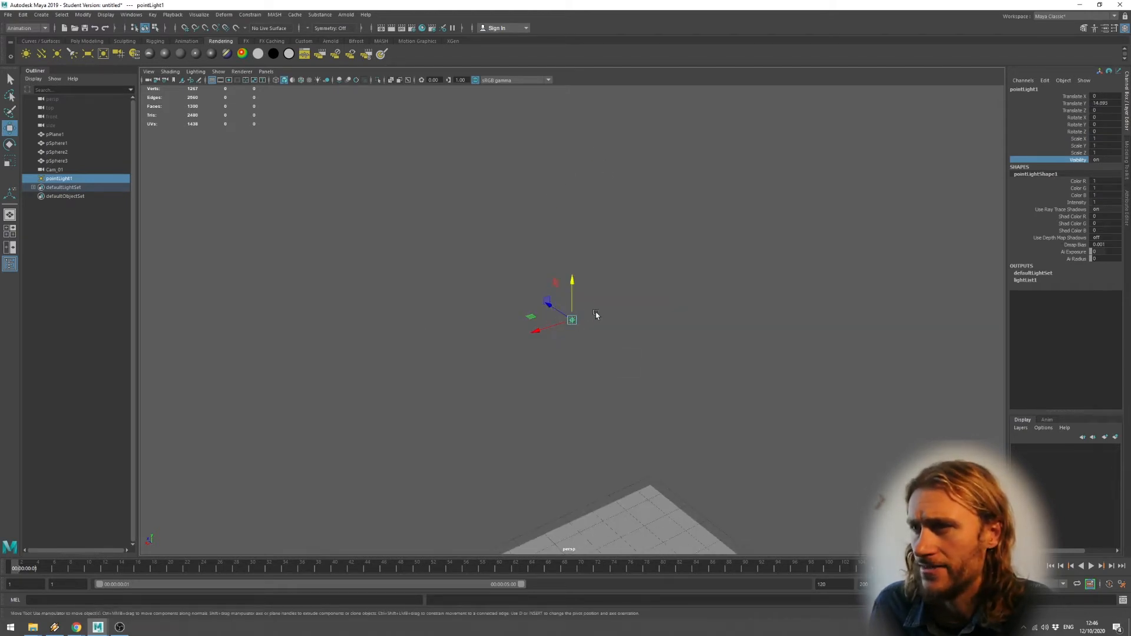
scroll(594, 315, "up", 1)
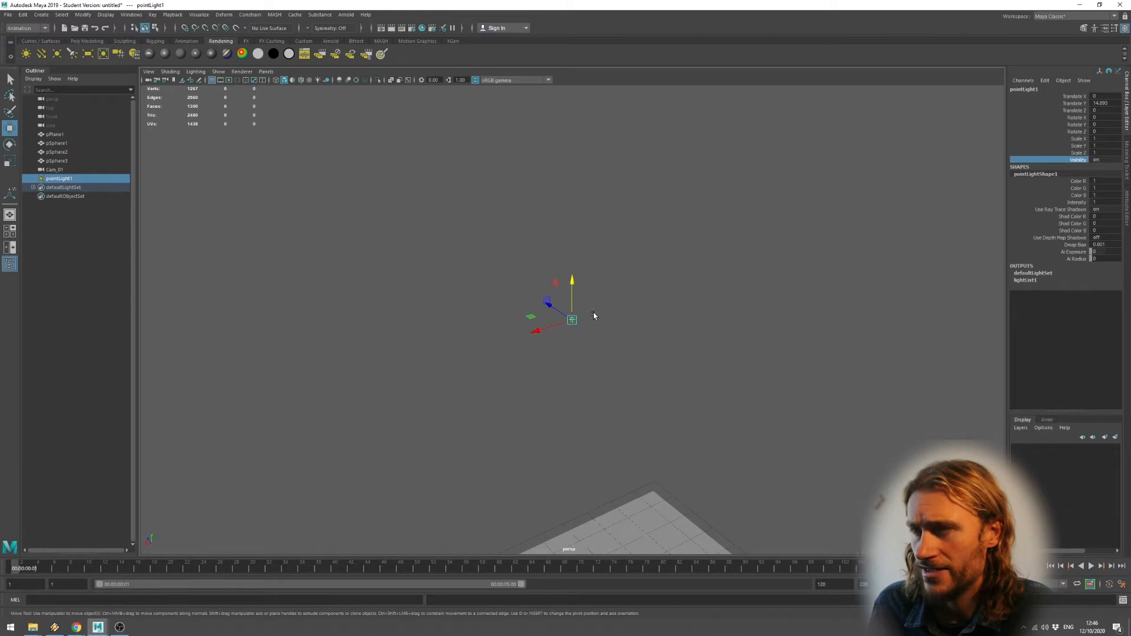
Replace the point light with a spot light raised above the plane's near side.
left_click(571, 340)
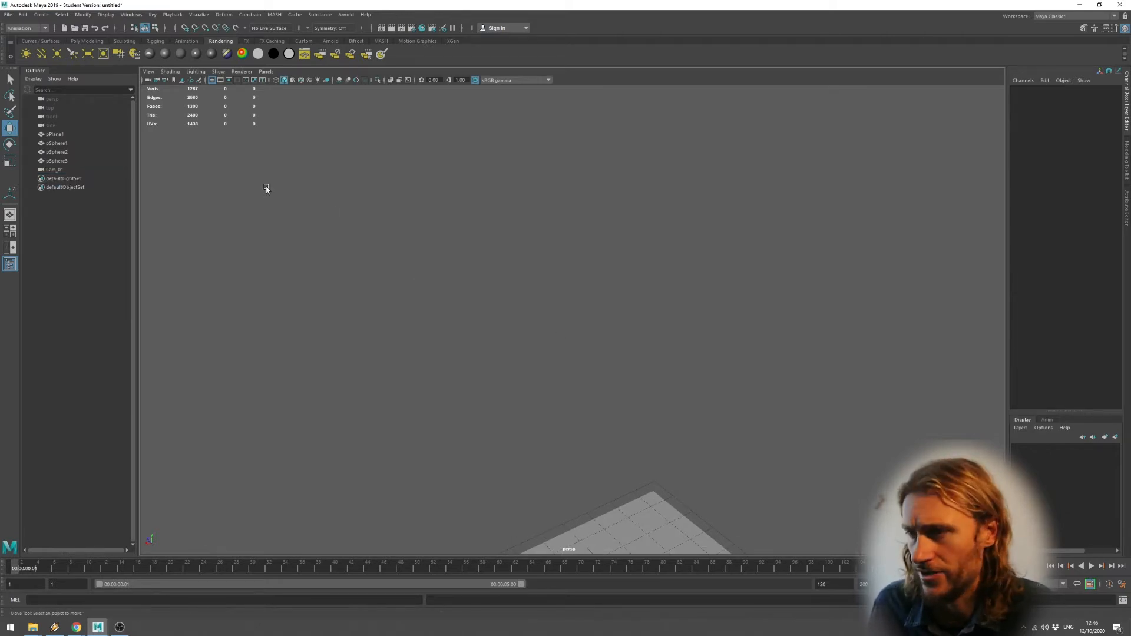
key("f")
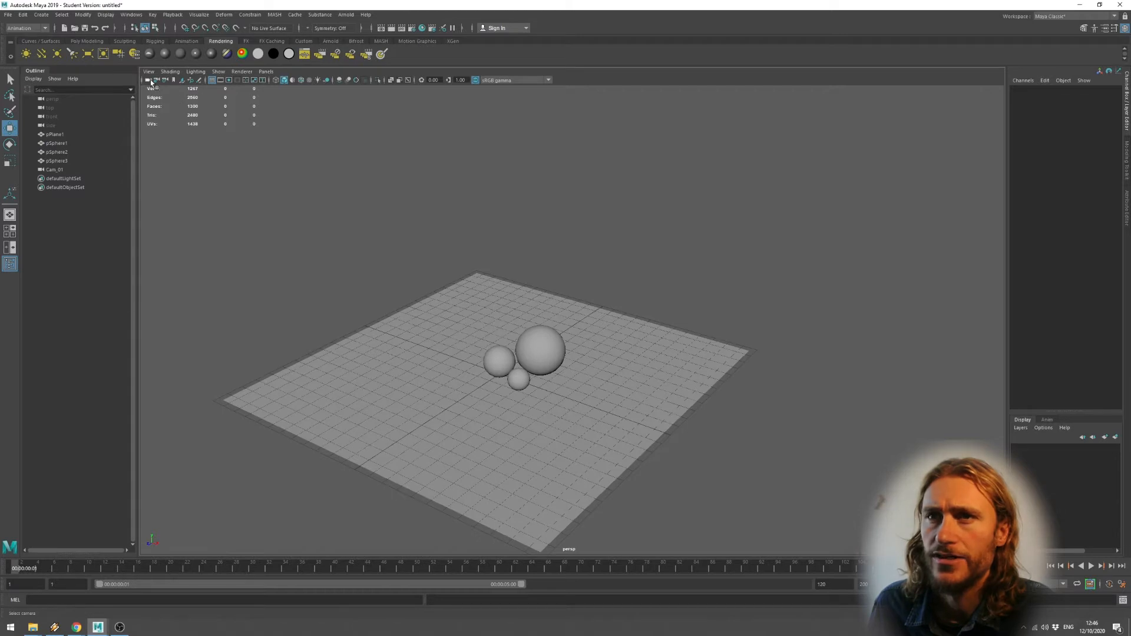
left_click(72, 53)
left_click_drag(512, 374, 512, 327)
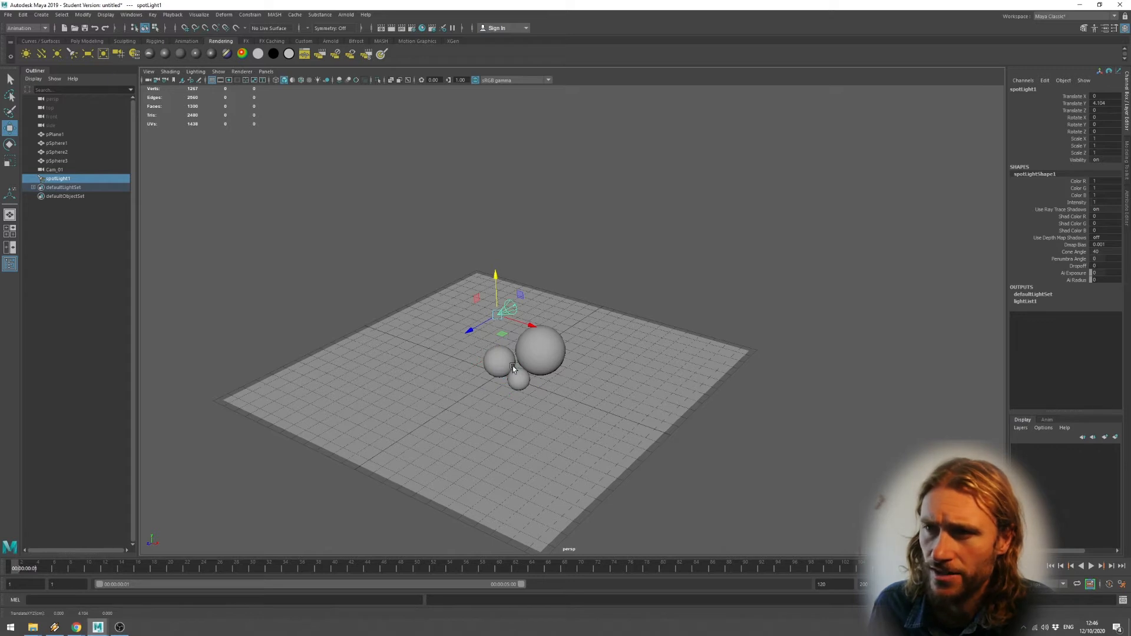
left_click_drag(470, 330, 352, 397)
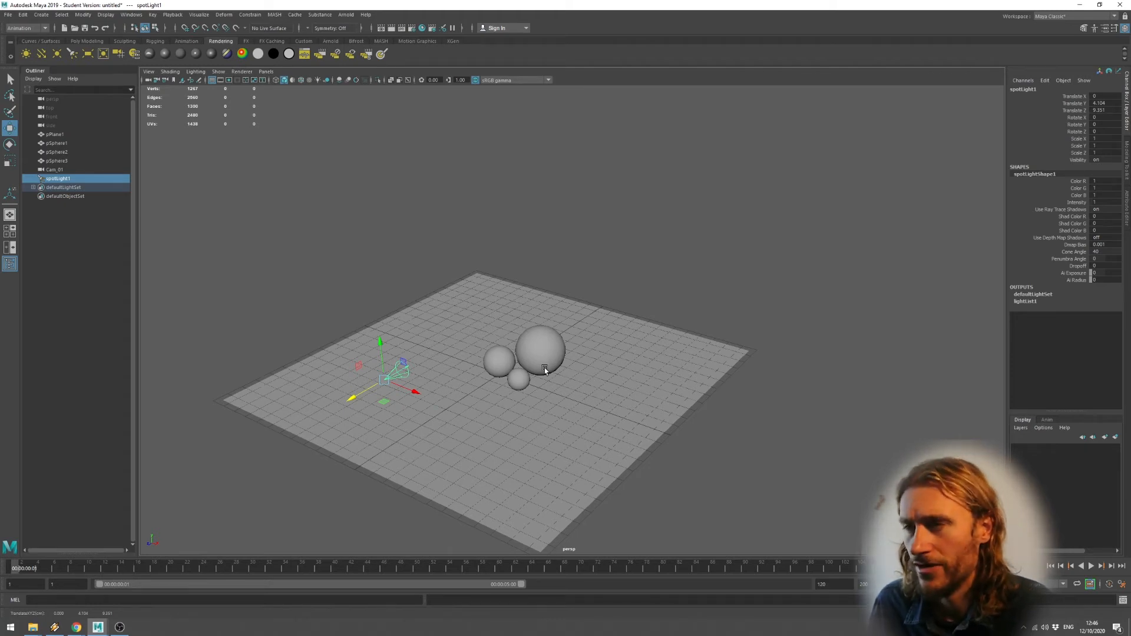
Enable all-lights shading and tilt spotLight1 to about -24.7 on X toward the spheres.
key("7")
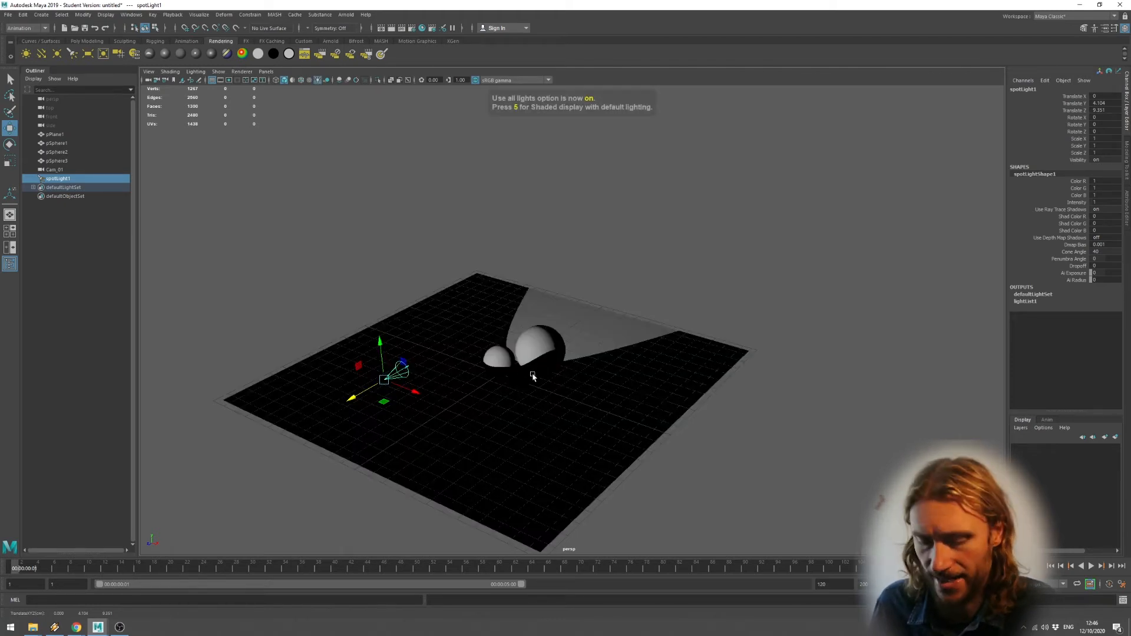
key("e")
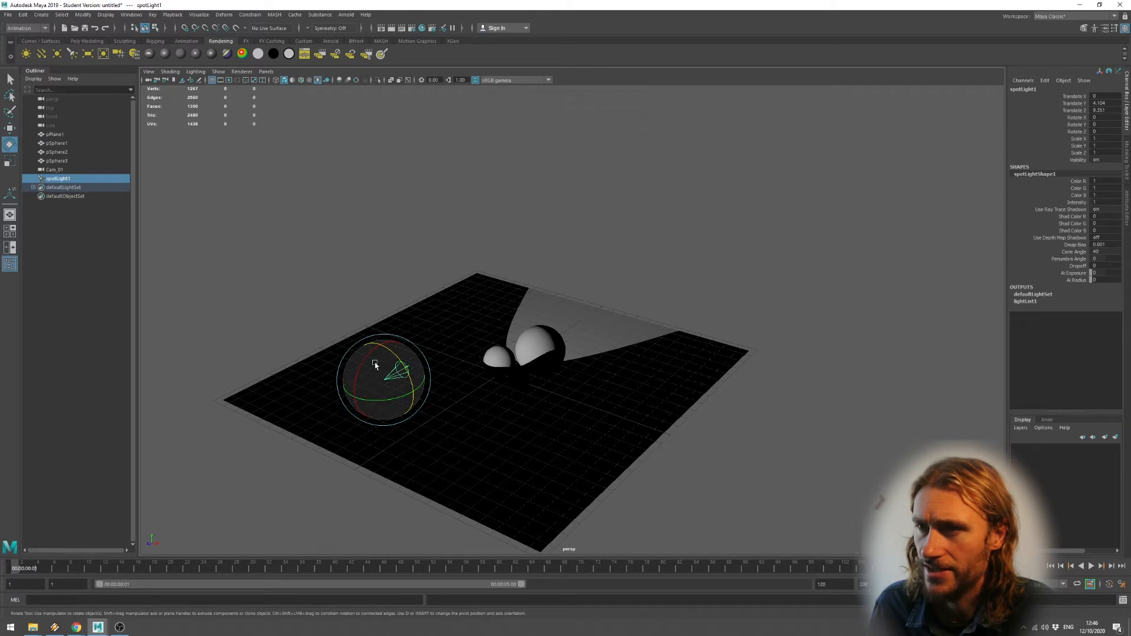
left_click_drag(361, 383, 371, 359)
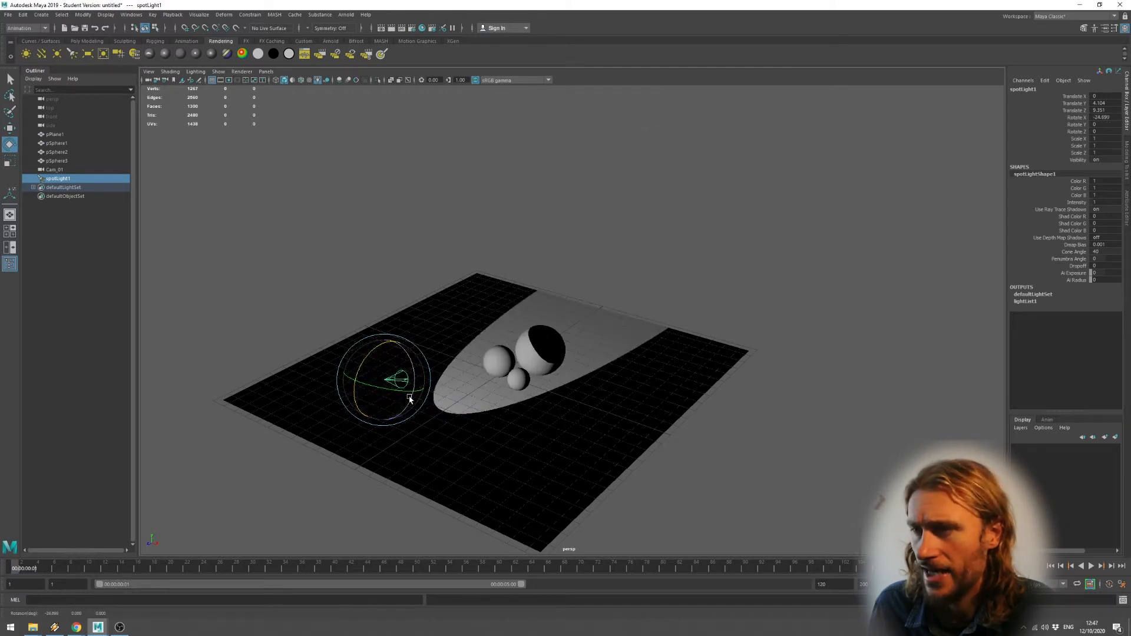
scroll(596, 391, "down", 5)
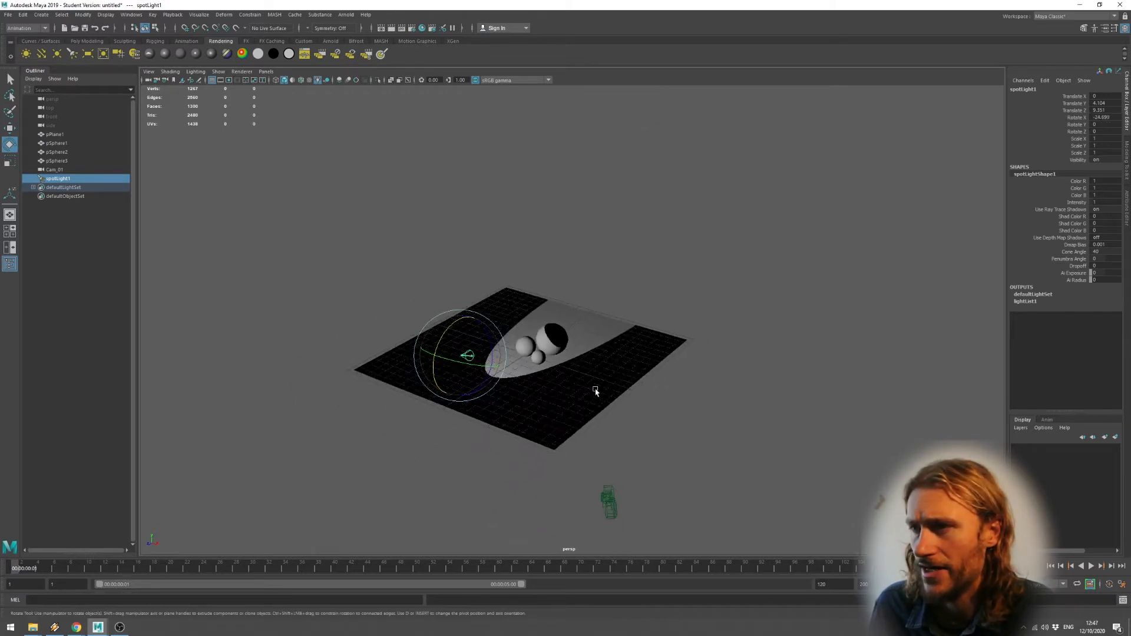
scroll(595, 391, "up", 4)
scroll(595, 391, "down", 5)
scroll(590, 402, "up", 4)
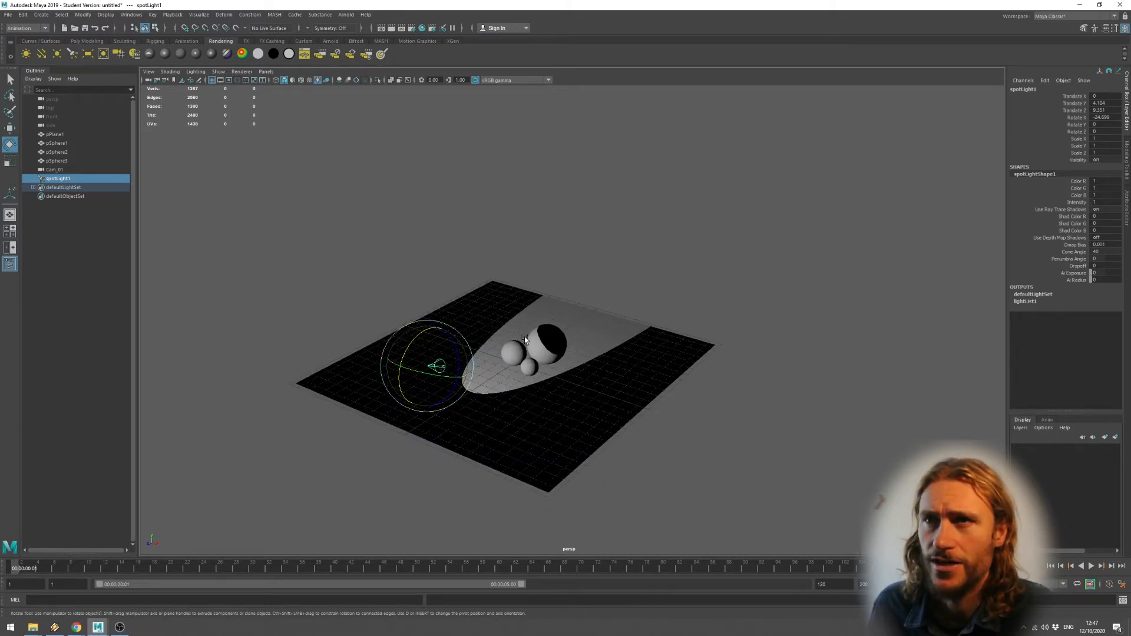
Look through spotLight1 and move it back and higher, centring the spheres in its cone.
left_click(271, 72)
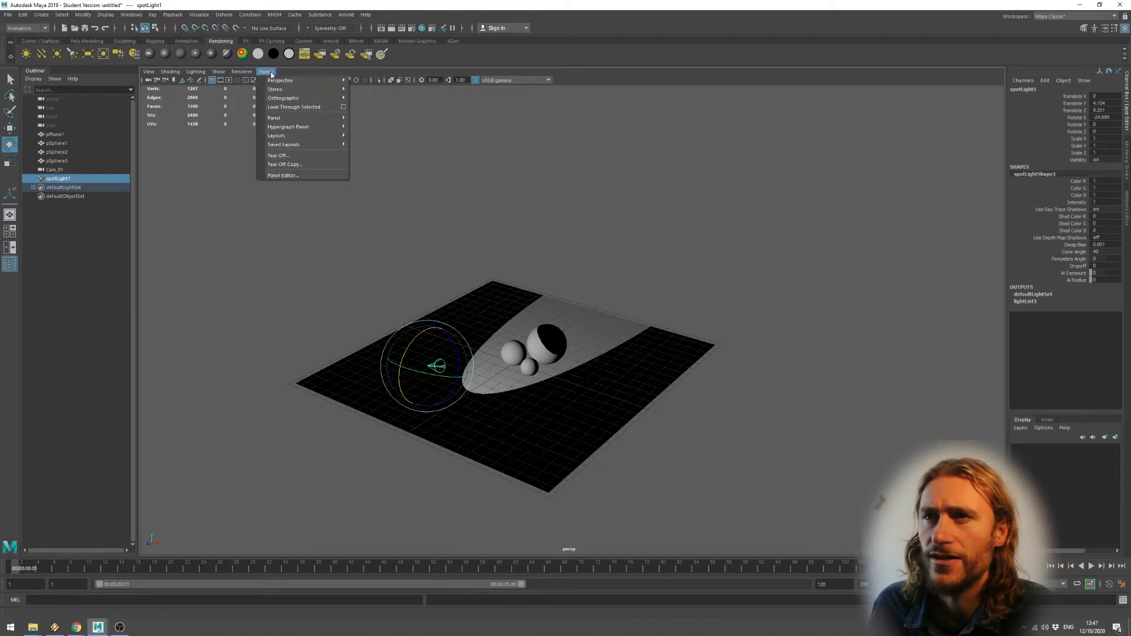
left_click(298, 107)
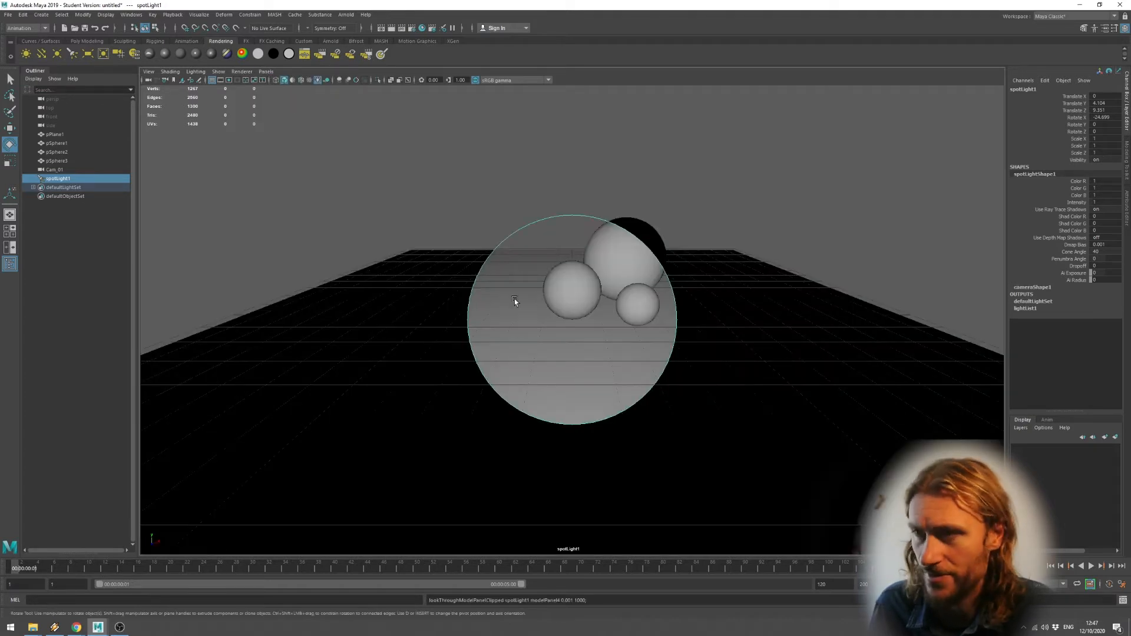
left_click_drag(590, 320, 593, 358, "alt")
mouse_move(593, 358)
right_mouse_down("alt")
mouse_move(591, 302)
mouse_move(613, 359)
mouse_move(575, 352)
right_mouse_up("alt")
mouse_move(575, 352)
left_mouse_down("alt")
mouse_move(520, 348)
mouse_move(530, 336)
mouse_move(552, 382)
mouse_move(581, 371)
mouse_move(540, 379)
mouse_move(557, 364)
left_mouse_up("alt")
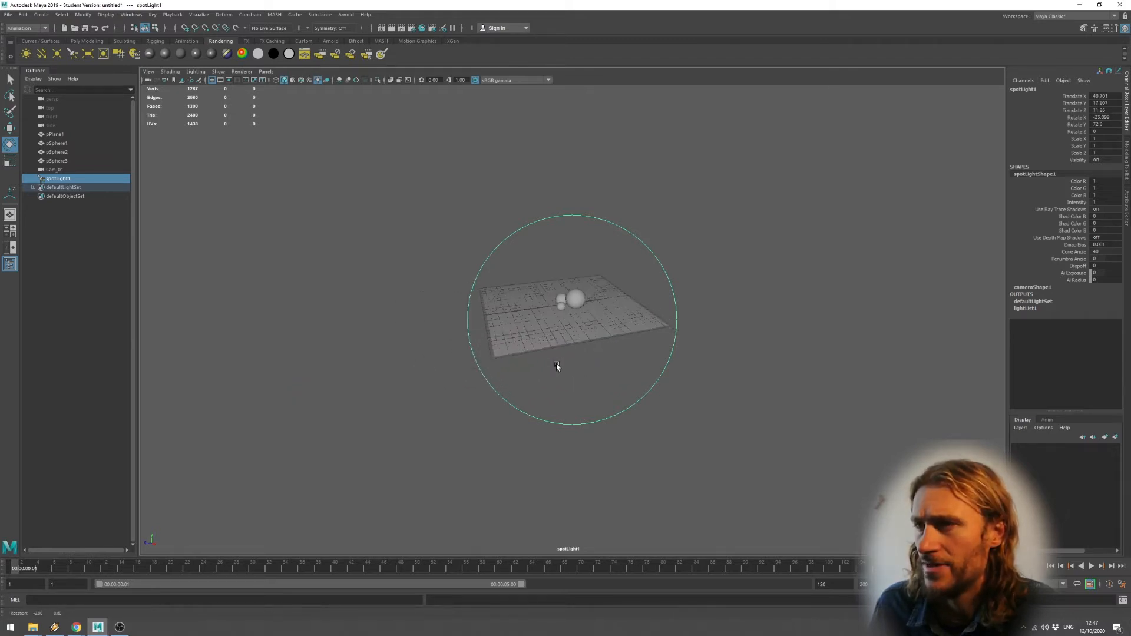
middle_click_drag(557, 363, 559, 378, "alt")
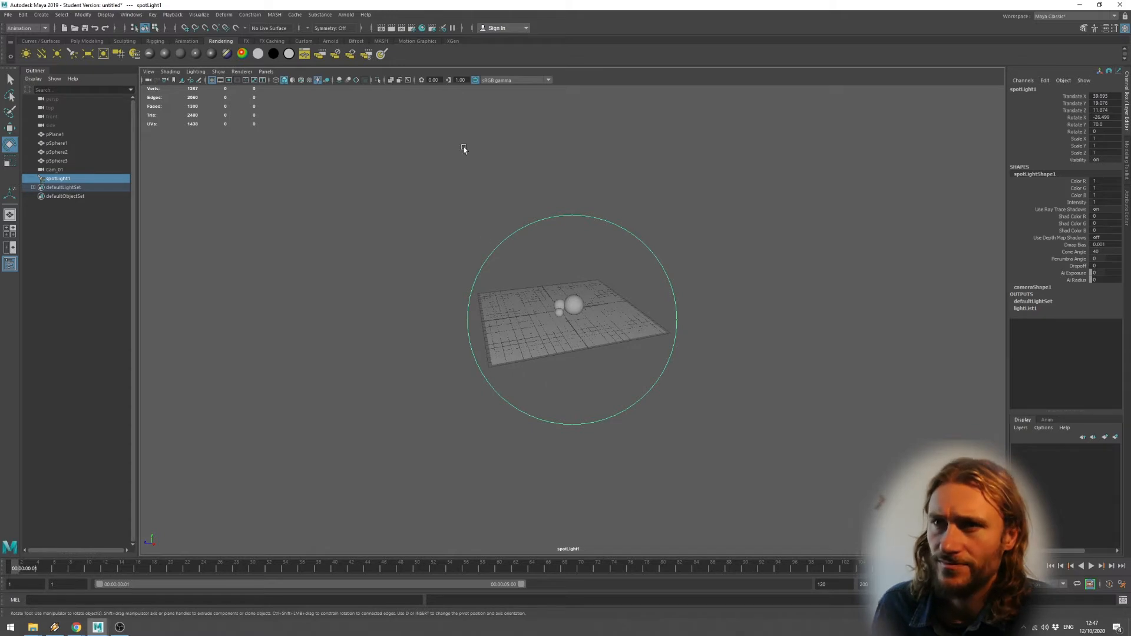
Switch the viewport back to looking through Cam_01.
left_click(265, 71)
mouse_move(286, 81)
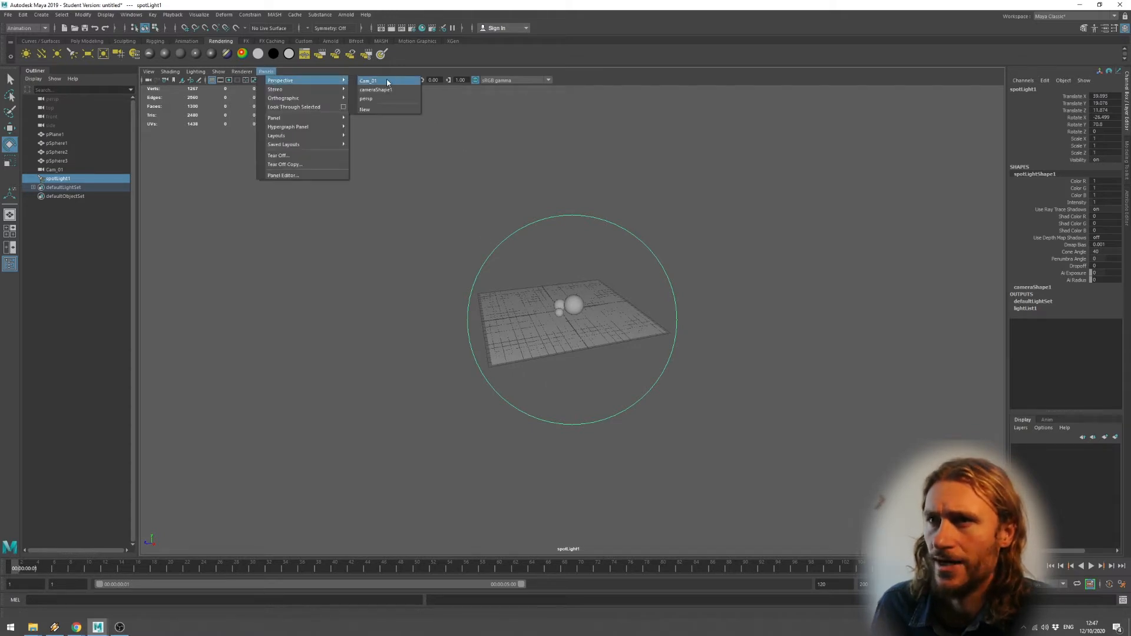
left_click(368, 81)
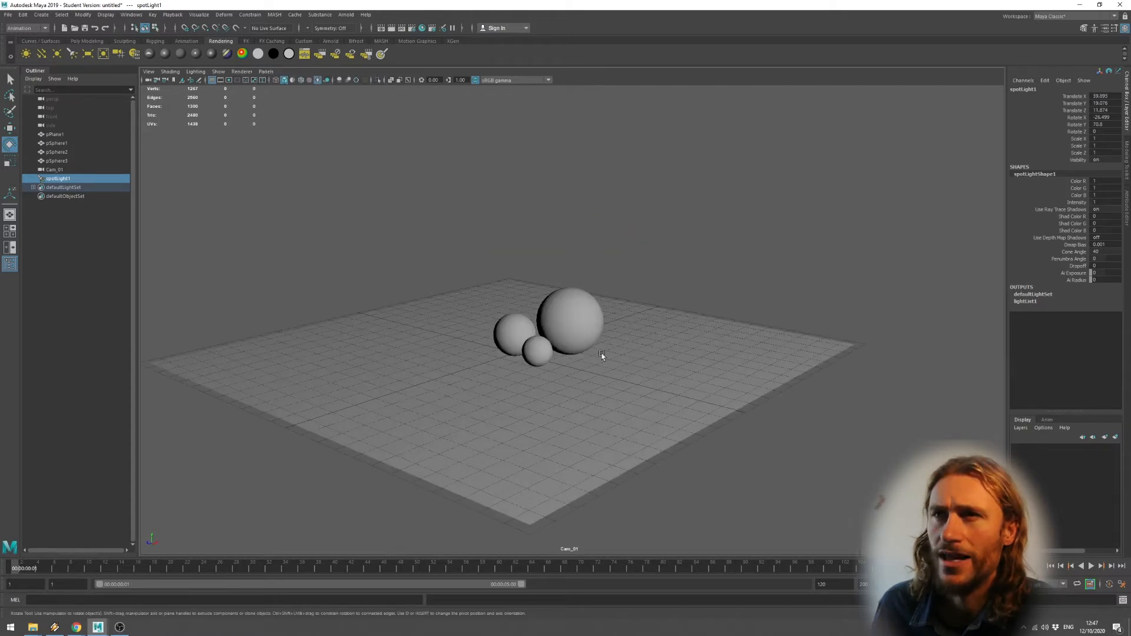
Render a test frame, switch the renderer from Arnold to Maya Software, re-render, then close Render View.
left_click(392, 29)
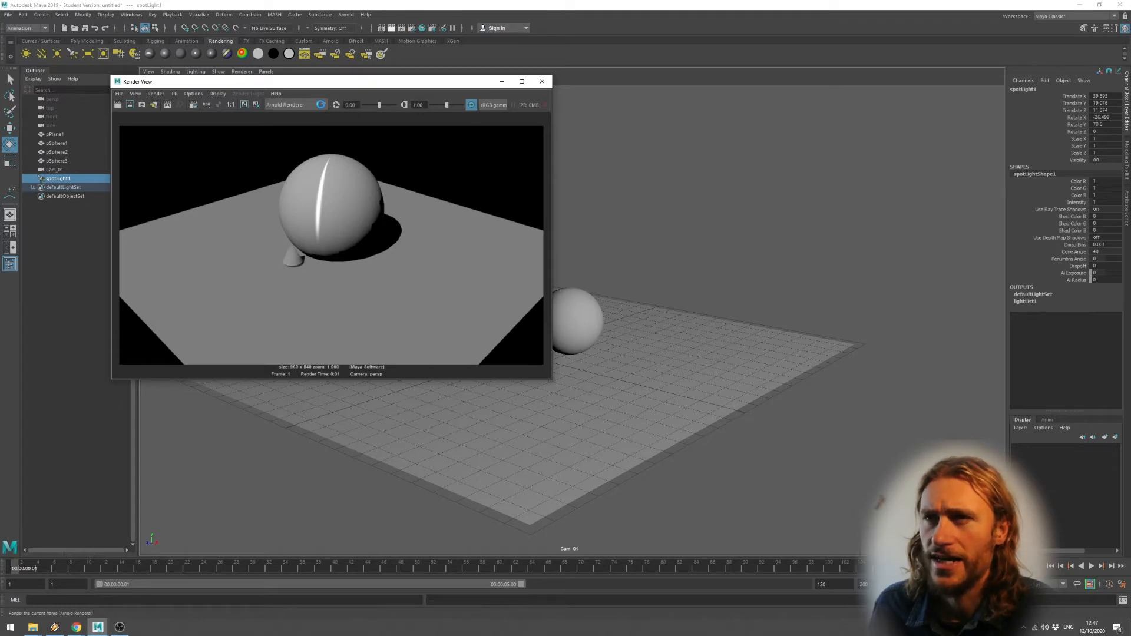
left_click(309, 102)
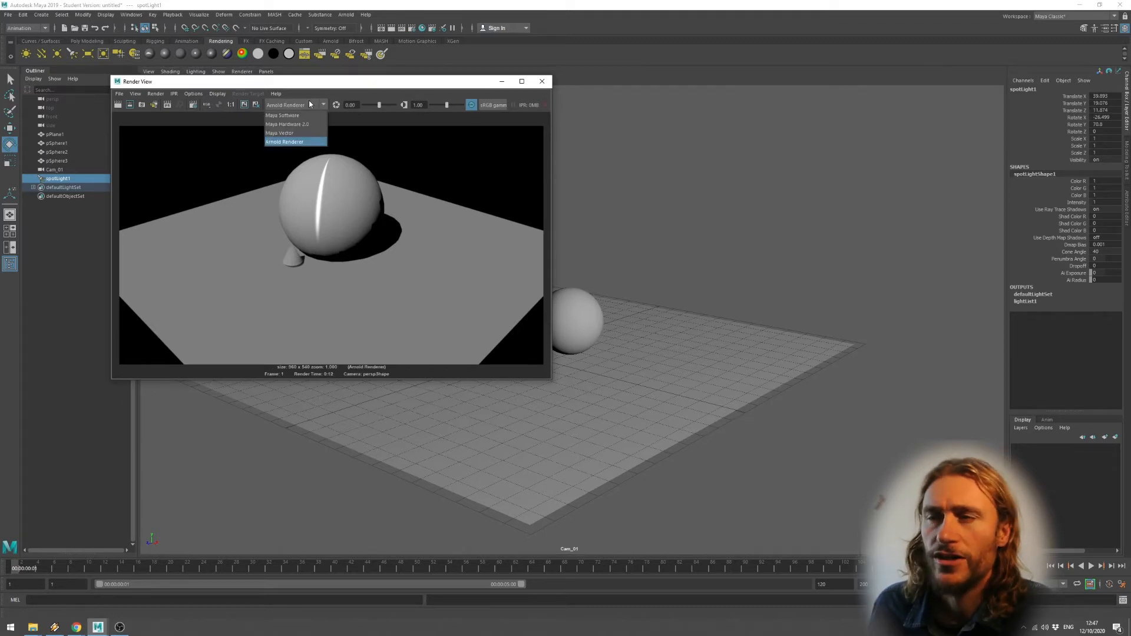
left_click(310, 92)
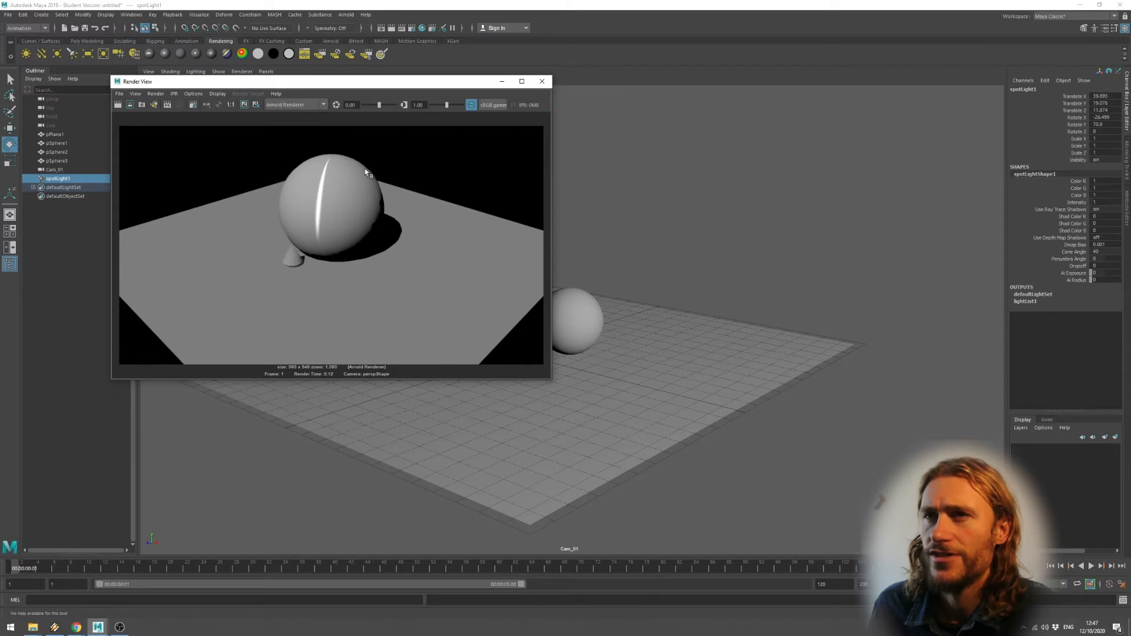
left_click(300, 104)
left_click(302, 116)
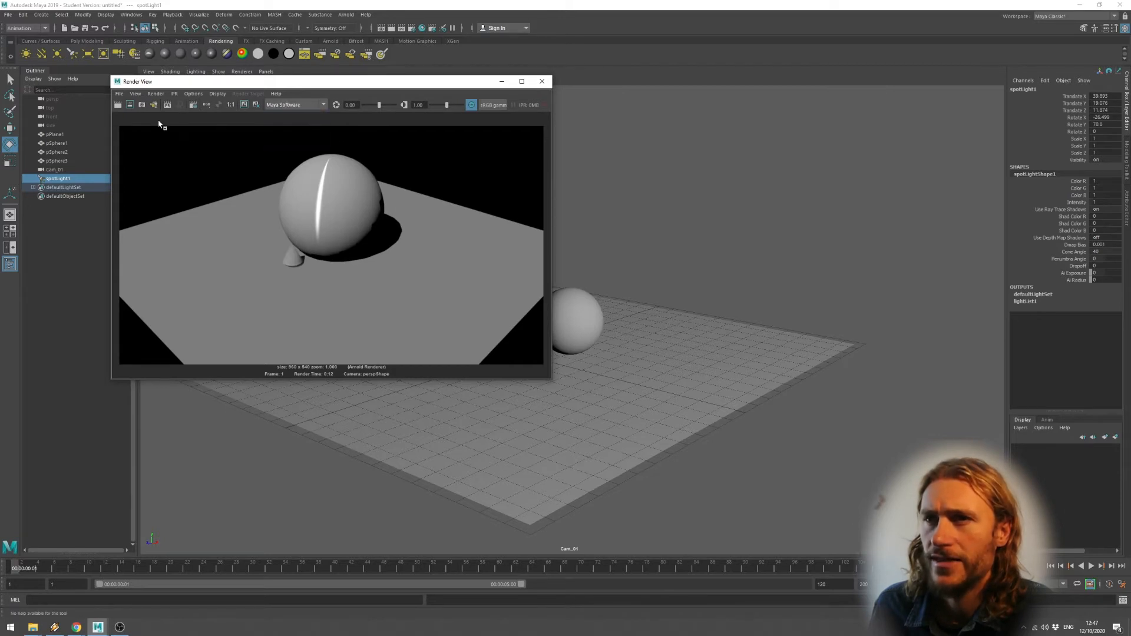
left_click(118, 104)
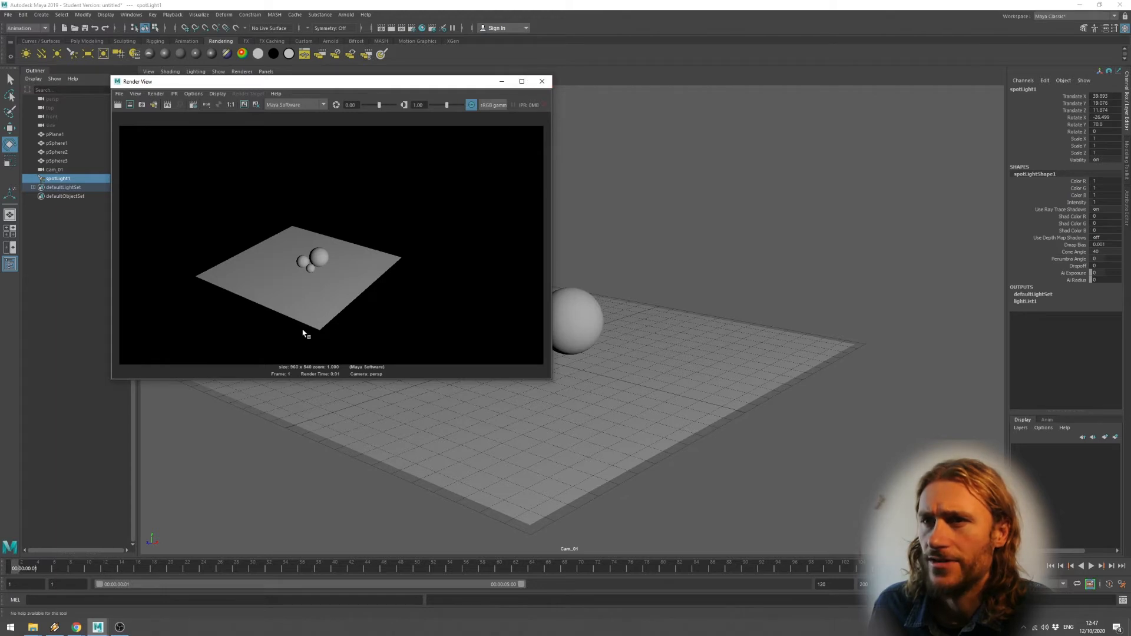
left_click(542, 81)
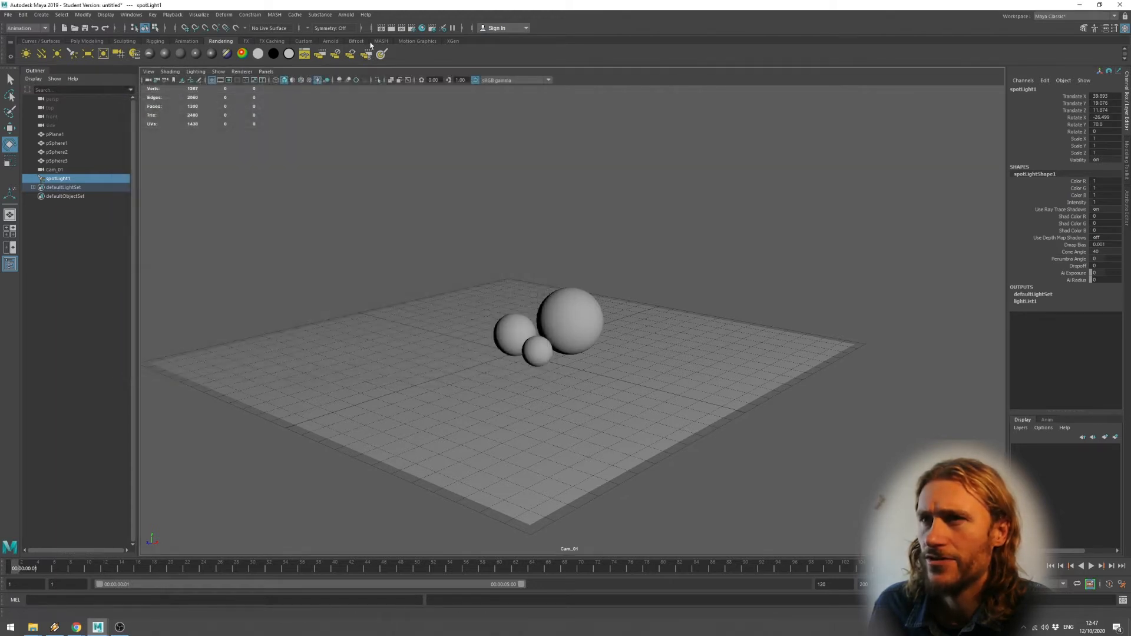
Set Maya Software quality to Production quality and render a test frame from Cam_01.
left_click(413, 28)
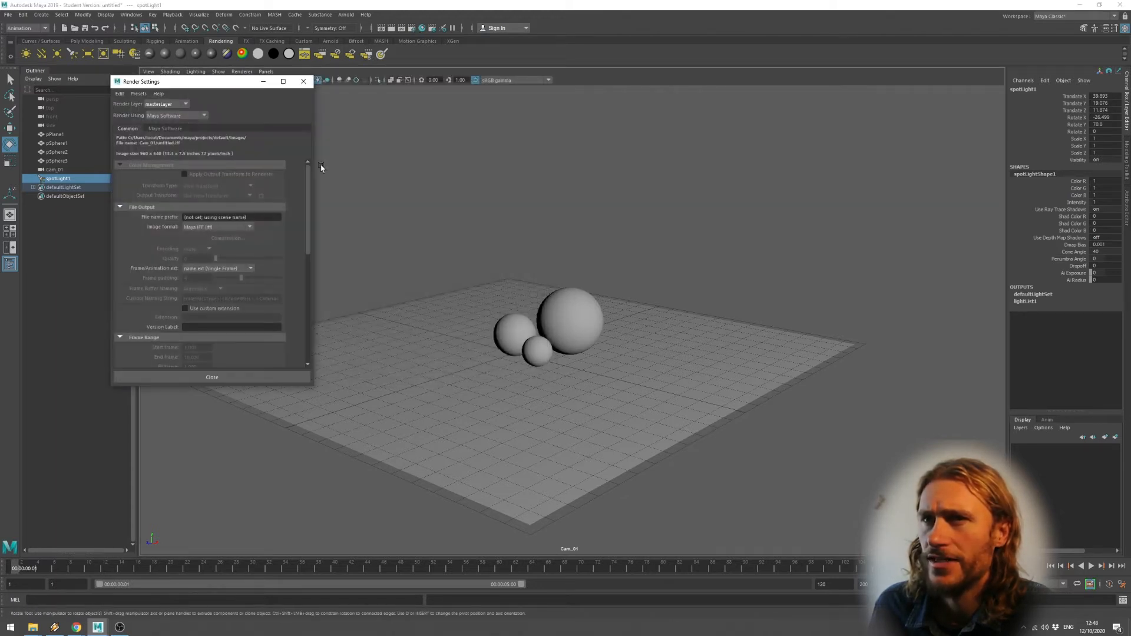
left_click(165, 129)
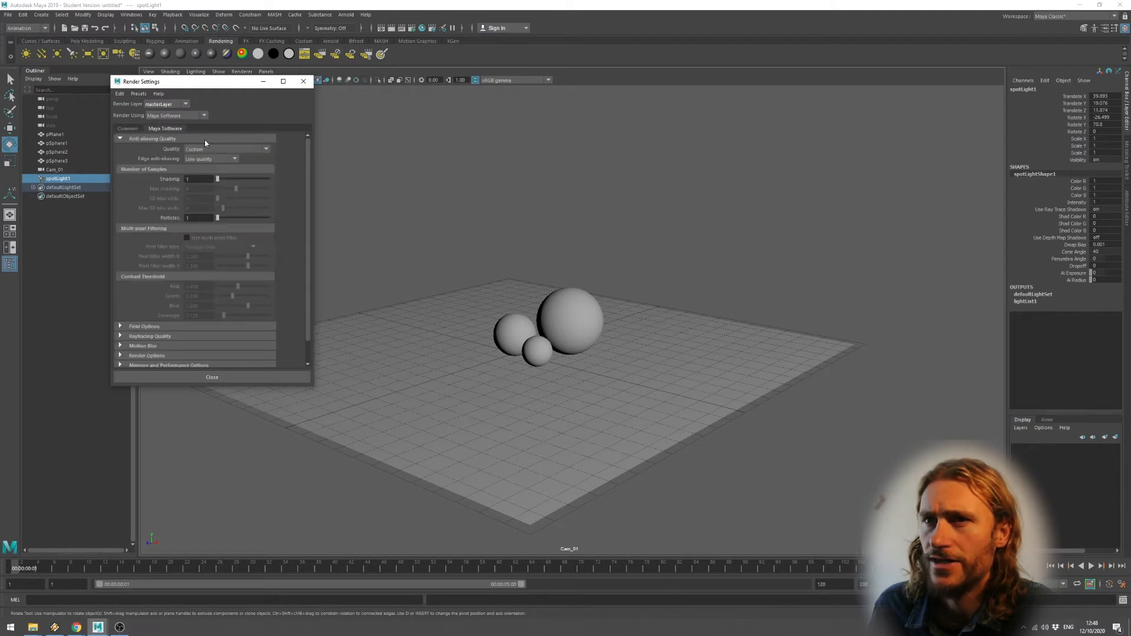
left_click(232, 151)
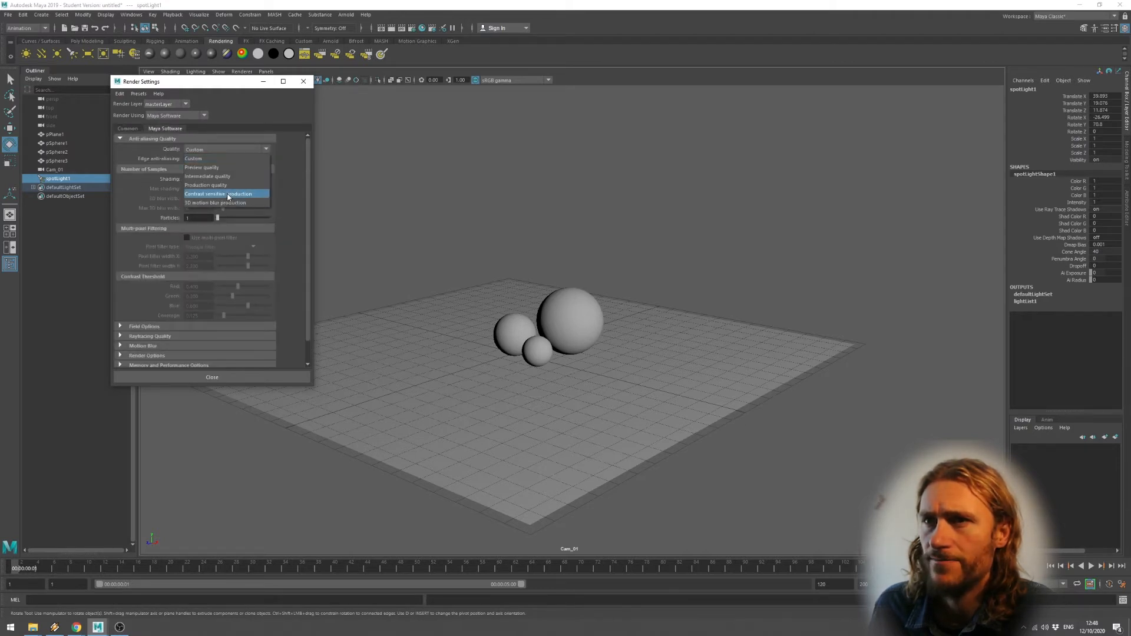
left_click(228, 186)
left_click(231, 375)
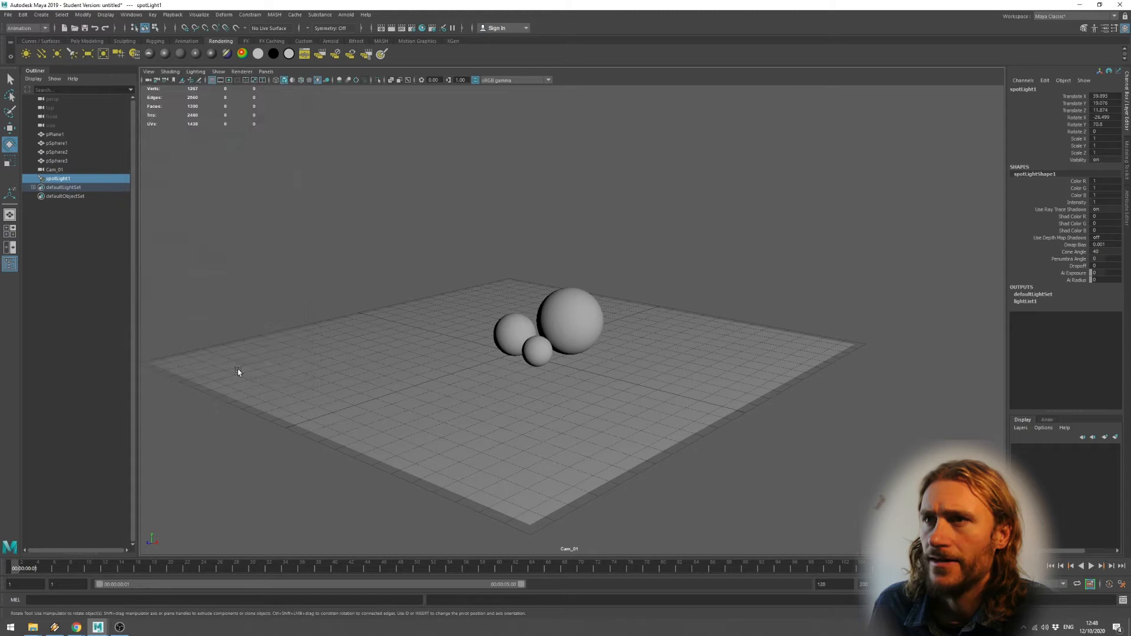
left_click(394, 29)
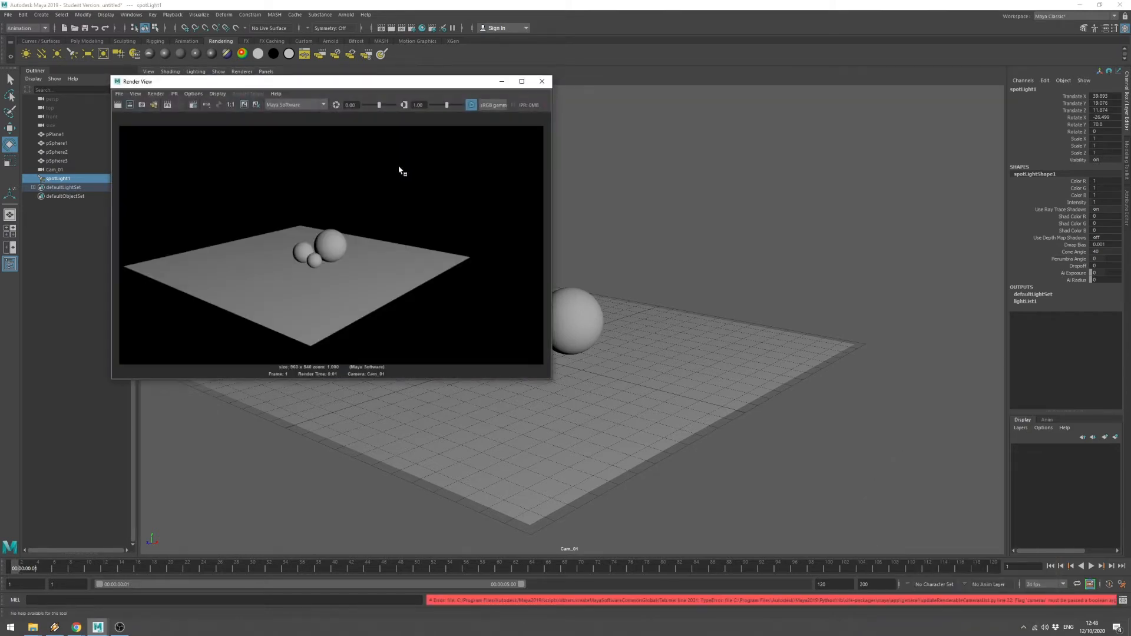
left_click(539, 81)
Enable raytracing under Raytracing Quality in Render Settings and render again.
left_click(412, 27)
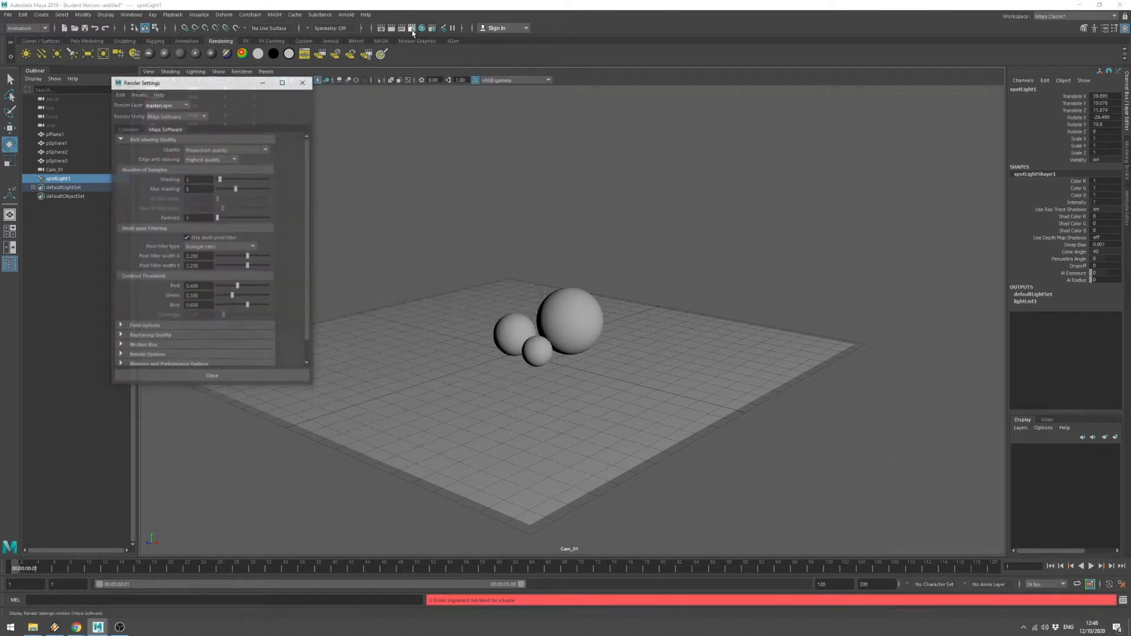
scroll(153, 313, "down", 2)
left_click(152, 312)
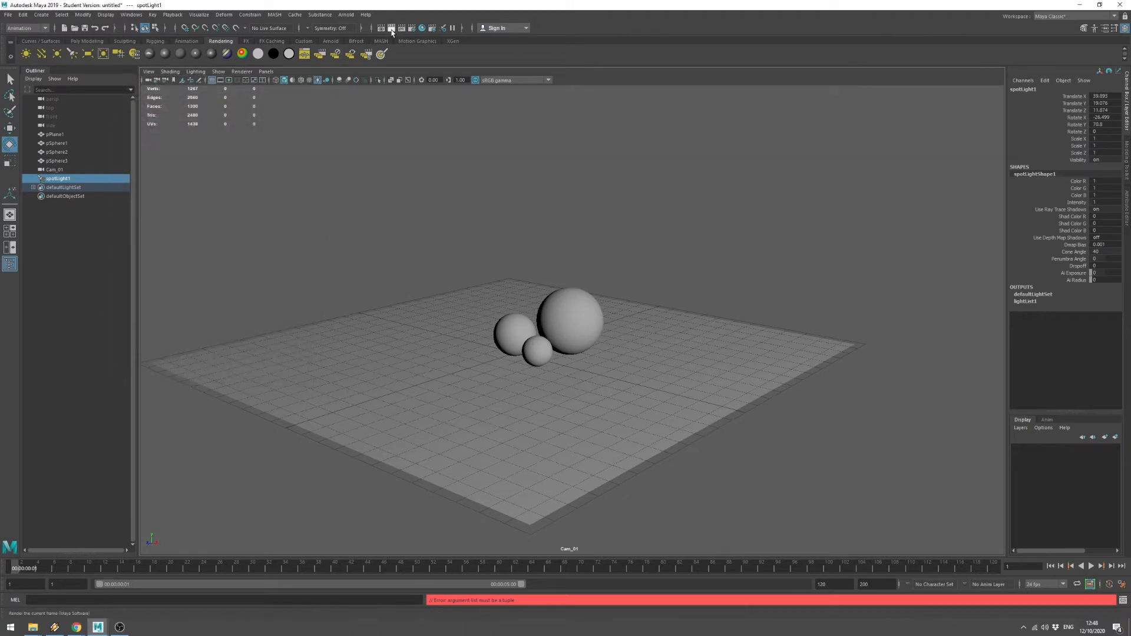
left_click(392, 28)
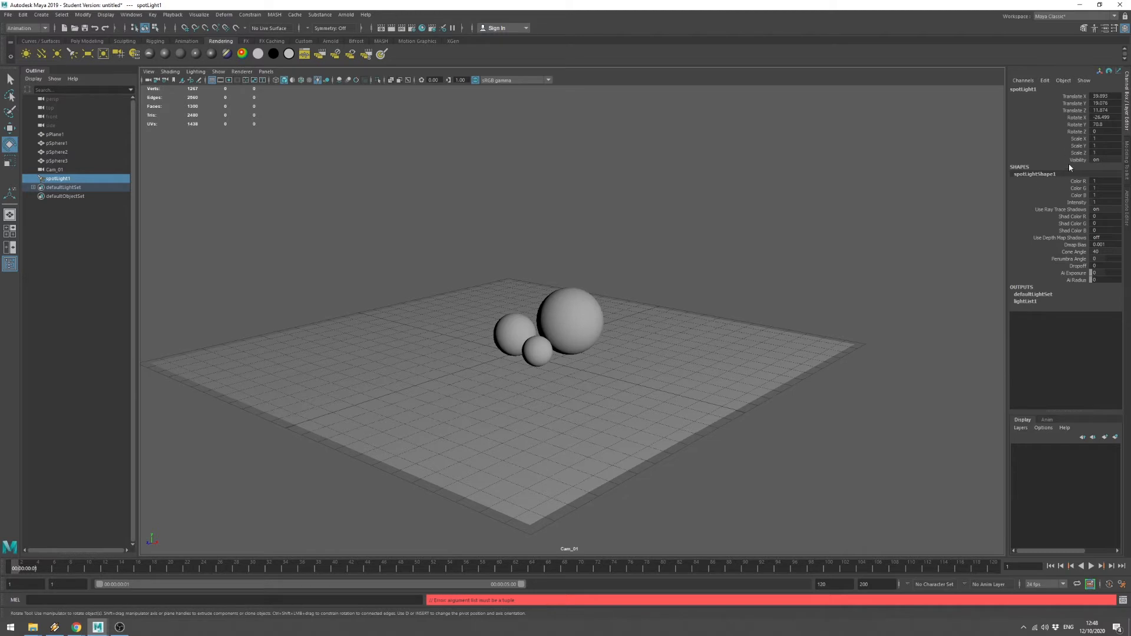
In spotLight1's Attribute Editor, set Intensity to 0.6 and Decay Rate to Linear.
key("ctrl+a")
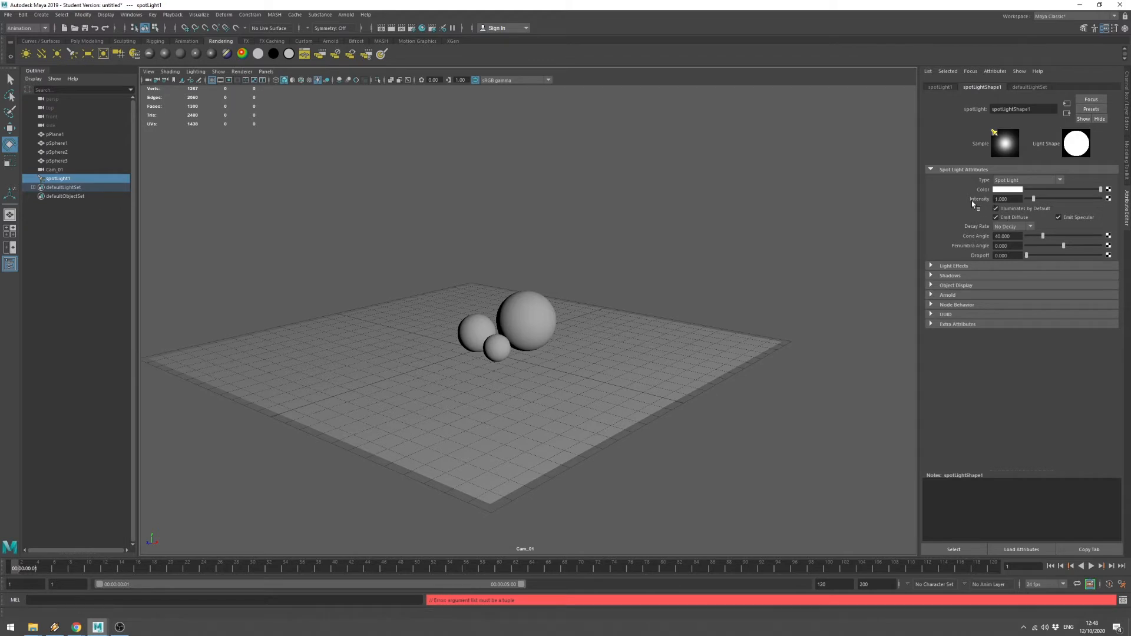
left_click_drag(1014, 201, 964, 205)
type("0.6")
key("Return")
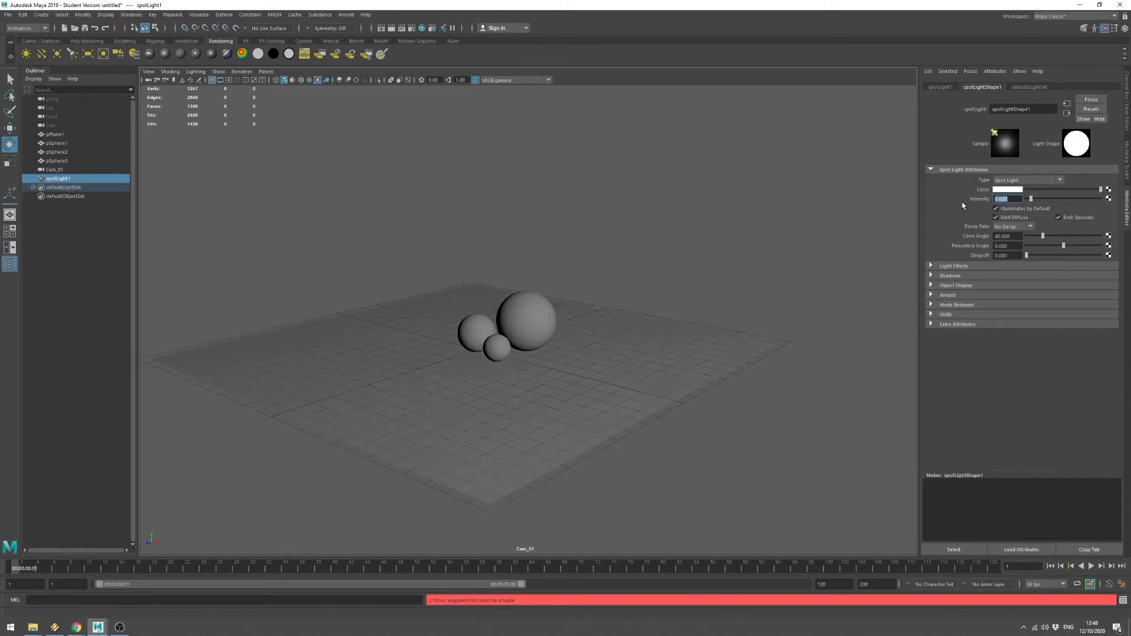
left_click(1022, 228)
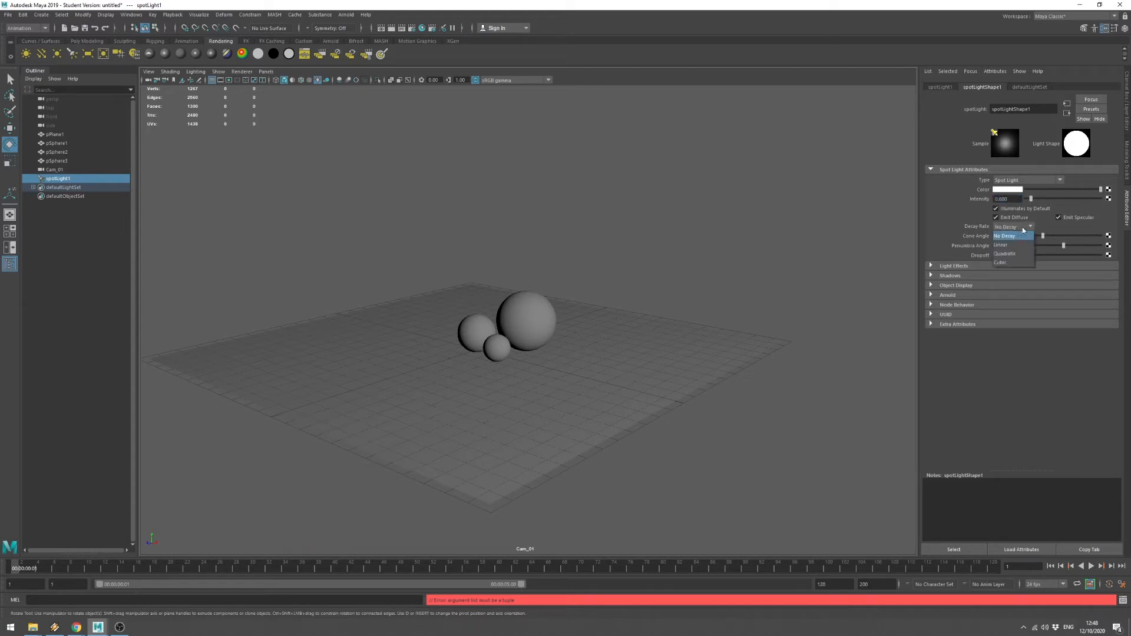
left_click(1017, 244)
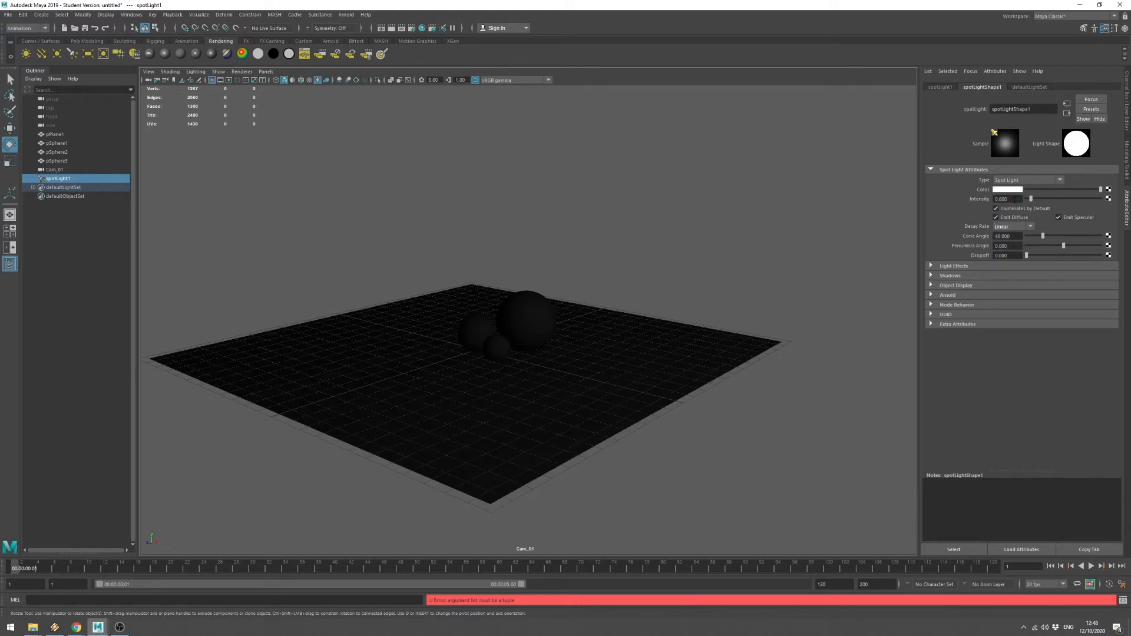
Test spotLight1 Intensity at 1.6 and then 10 with Linear decay.
left_click(1002, 199)
type("1.6")
key("Return")
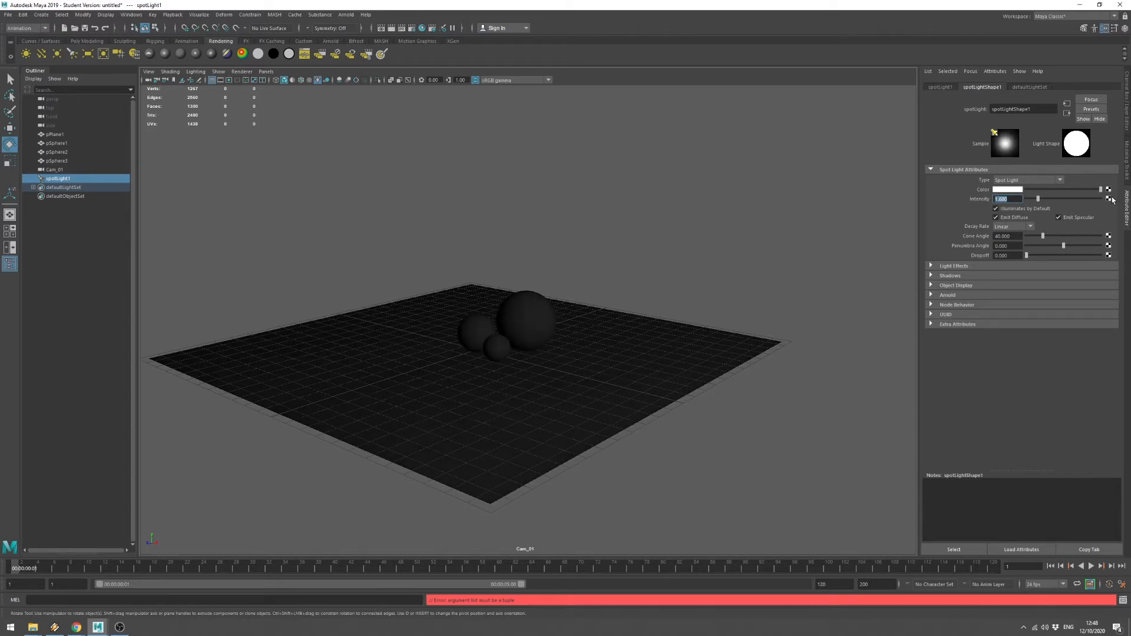
left_click_drag(1040, 199, 1102, 199)
left_click(1023, 228)
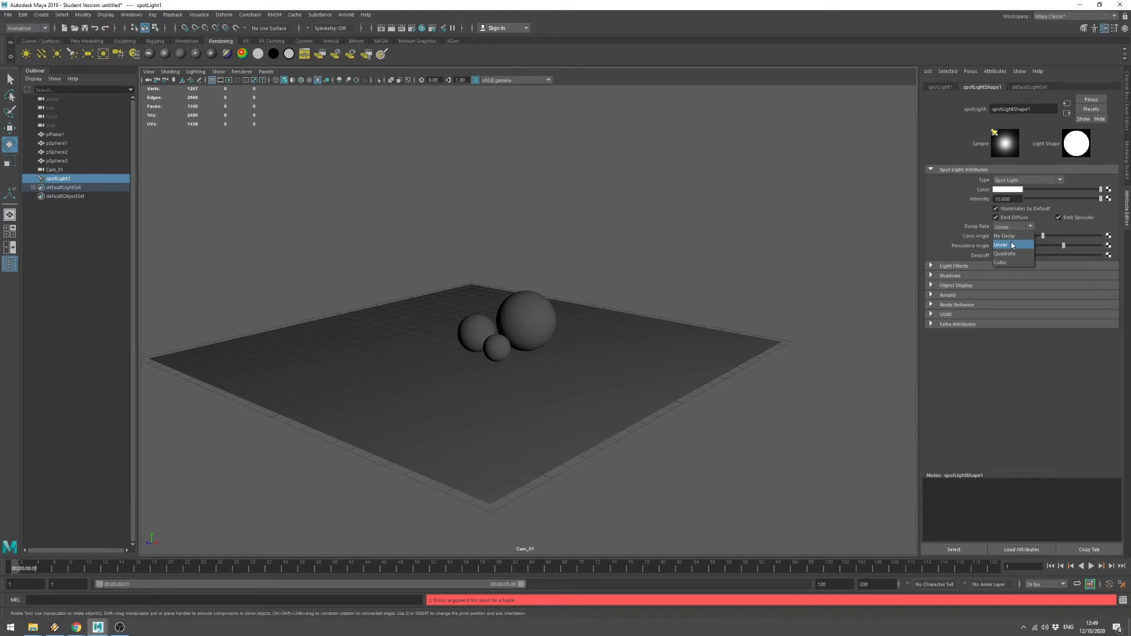
left_click(1012, 245)
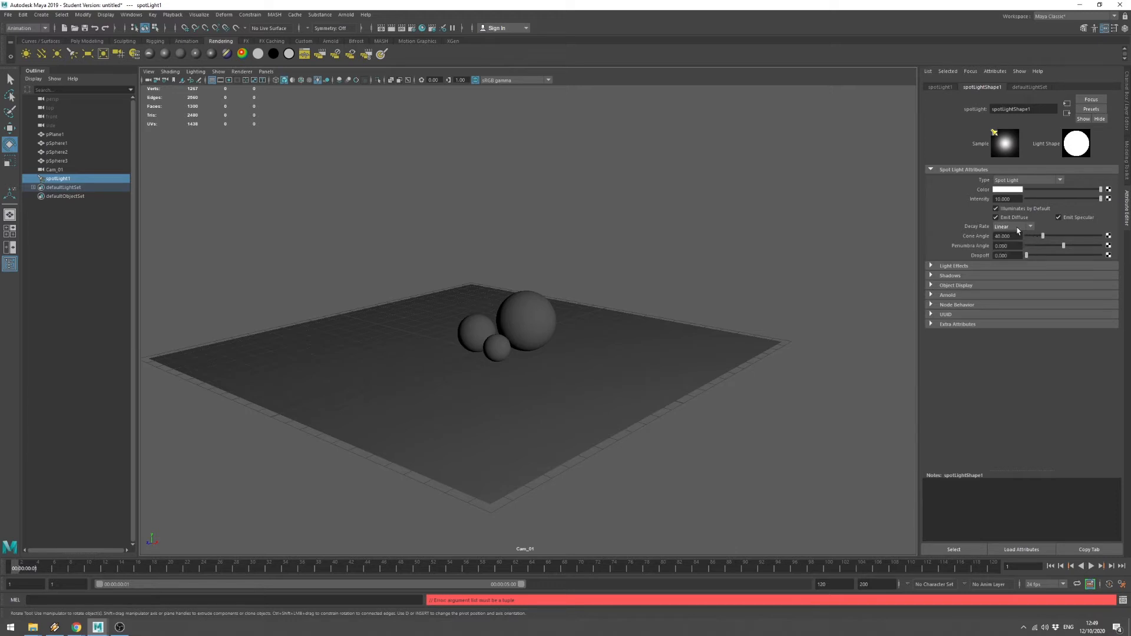
Reset spotLight1's Decay Rate to No Decay and Intensity to 1.
left_click(1017, 228)
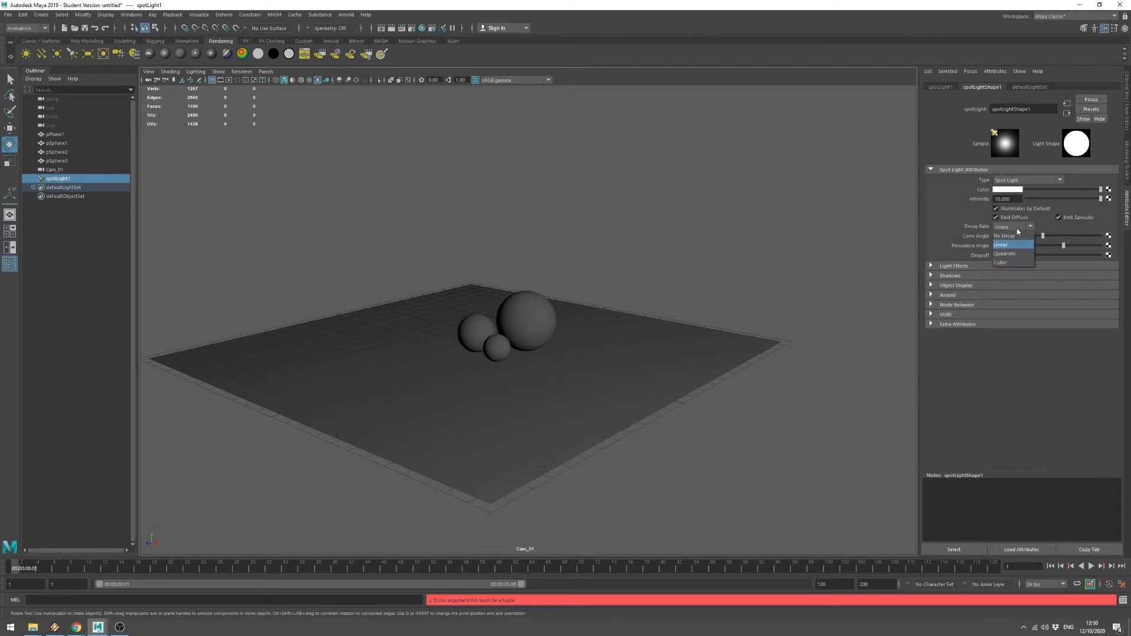
left_click(1015, 235)
type("1")
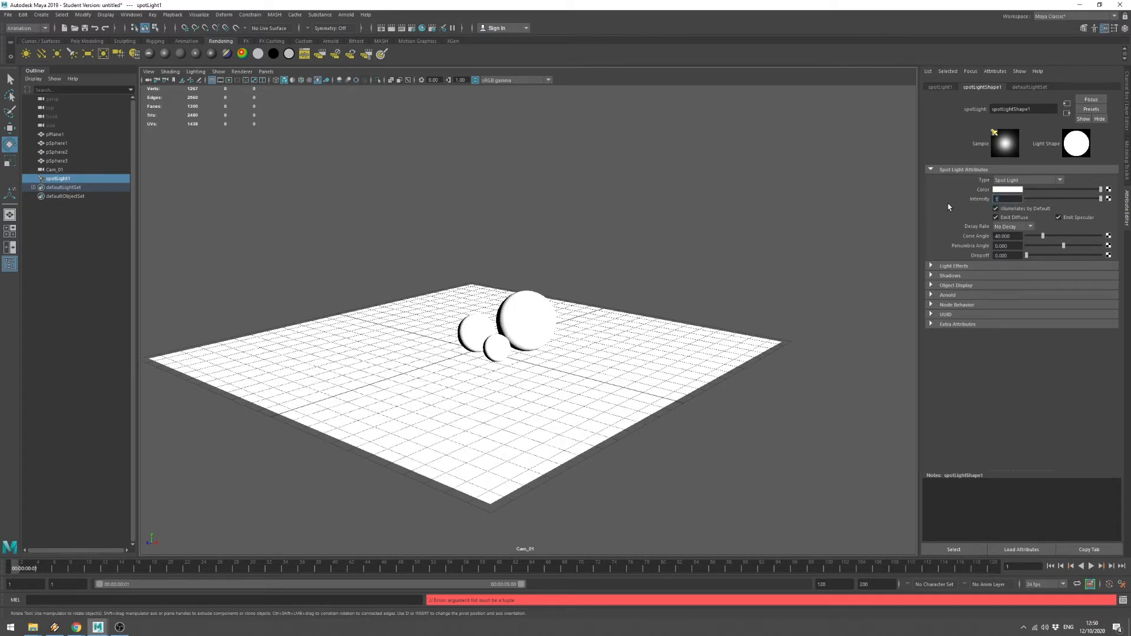
key("Return")
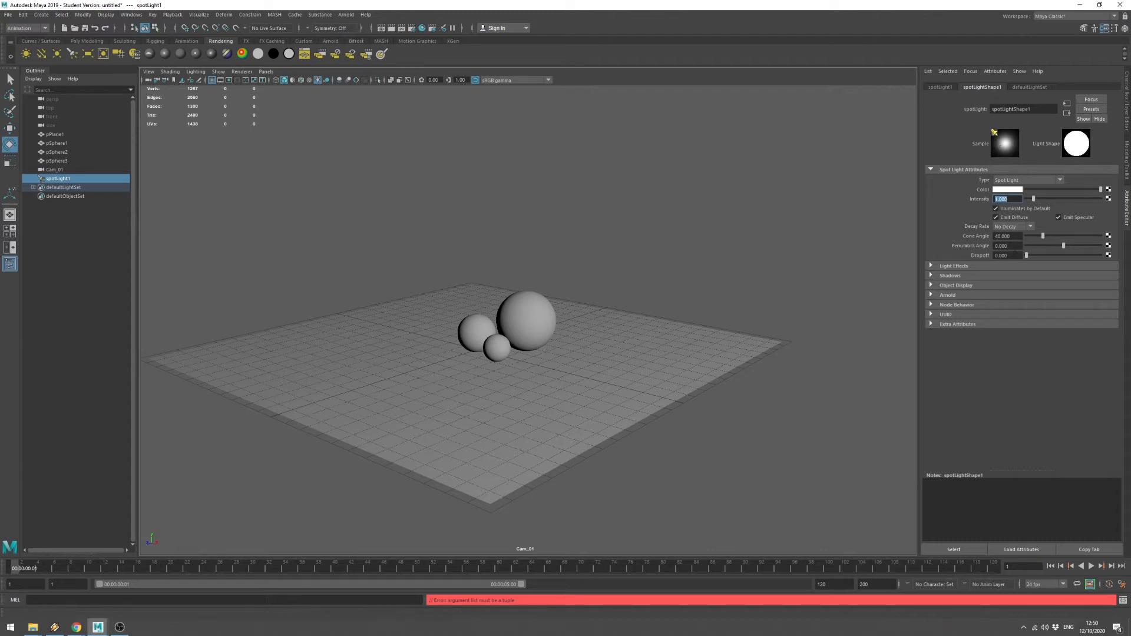
Narrow spotLight1's Cone Angle to about 21.66, raise Dropoff to about 49, then deselect.
mouse_move(1043, 238)
left_mouse_down()
mouse_move(1057, 238)
mouse_move(1035, 241)
left_mouse_up()
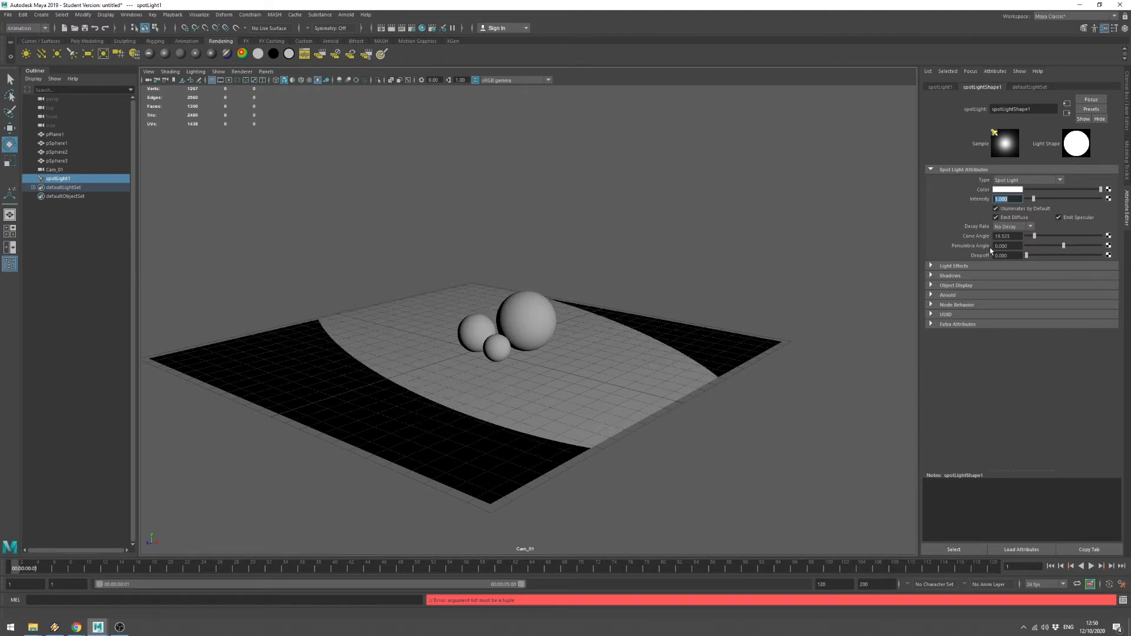
left_click_drag(1027, 255, 1050, 247)
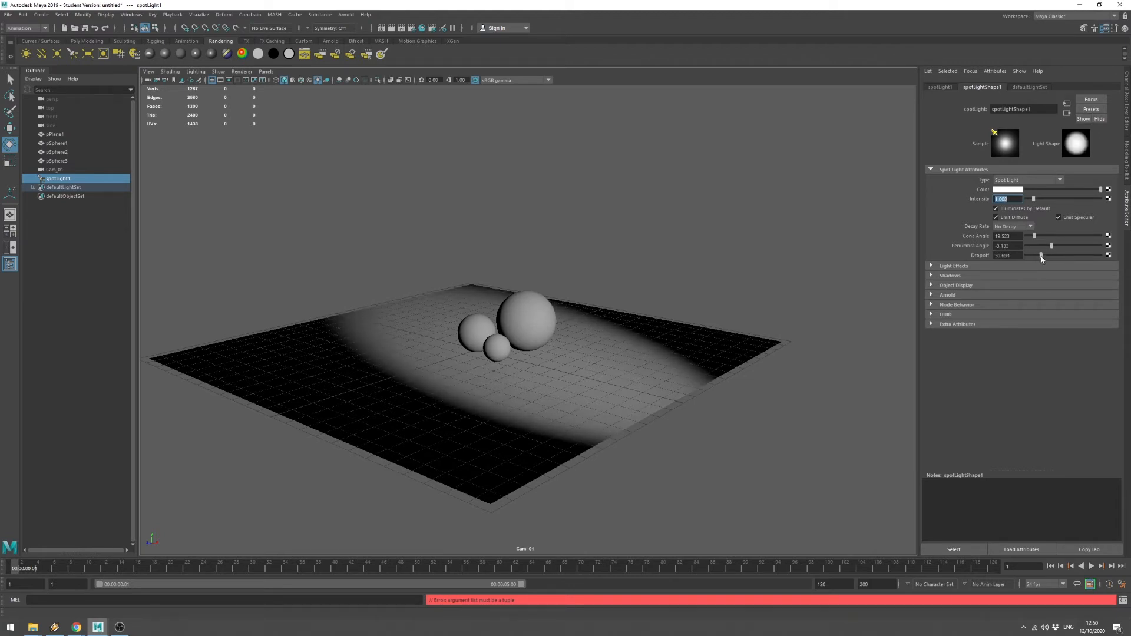
left_click(1041, 256)
mouse_move(1036, 237)
left_mouse_down()
mouse_move(1047, 239)
mouse_move(1036, 243)
left_mouse_up()
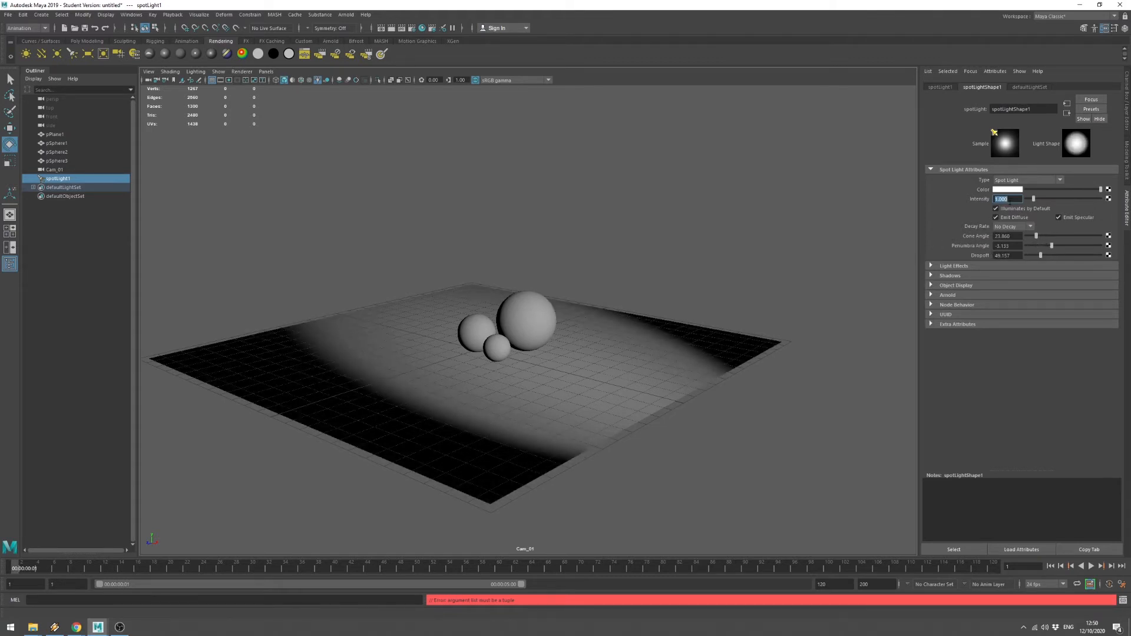
left_click(846, 220)
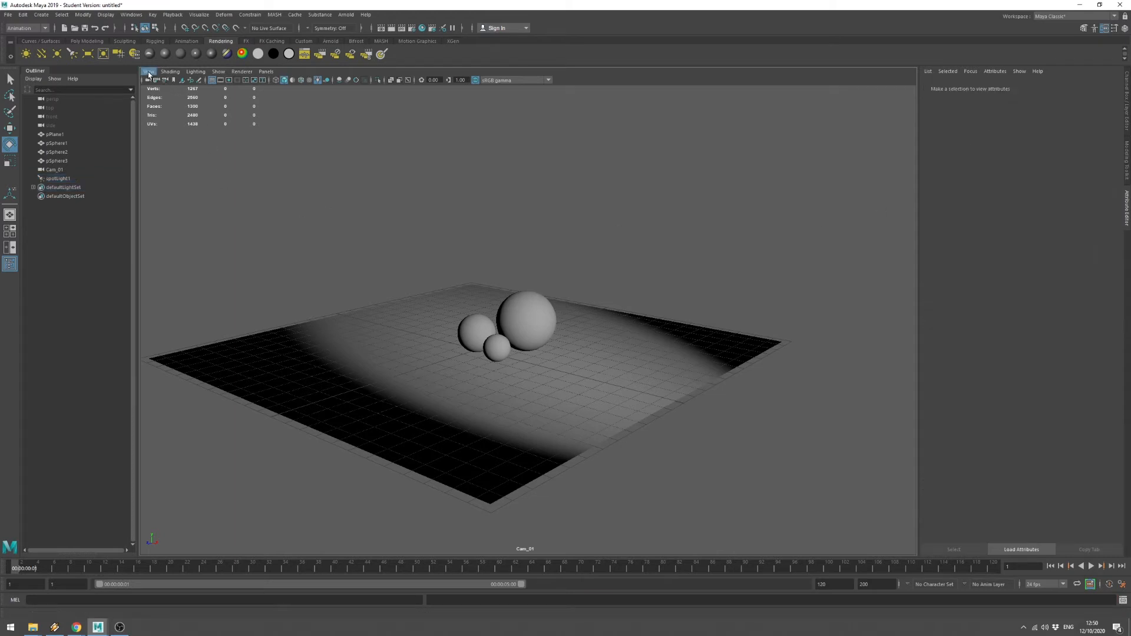
Create a second spot light, spotLight2, and look through it in the viewport.
left_click(72, 54)
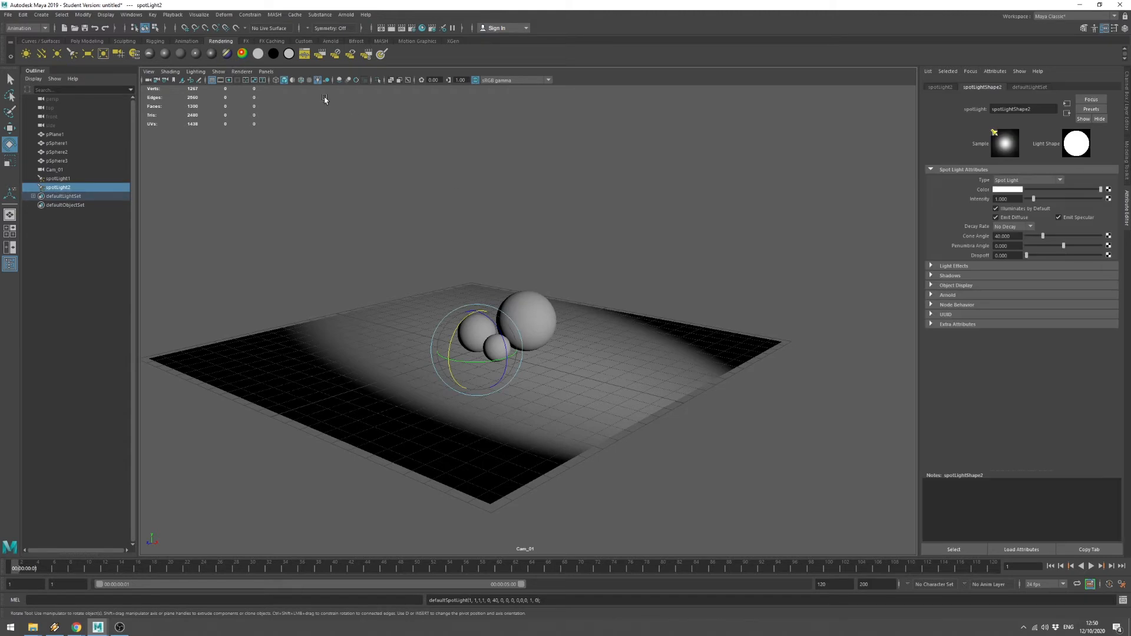
left_click(266, 71)
left_click(293, 107)
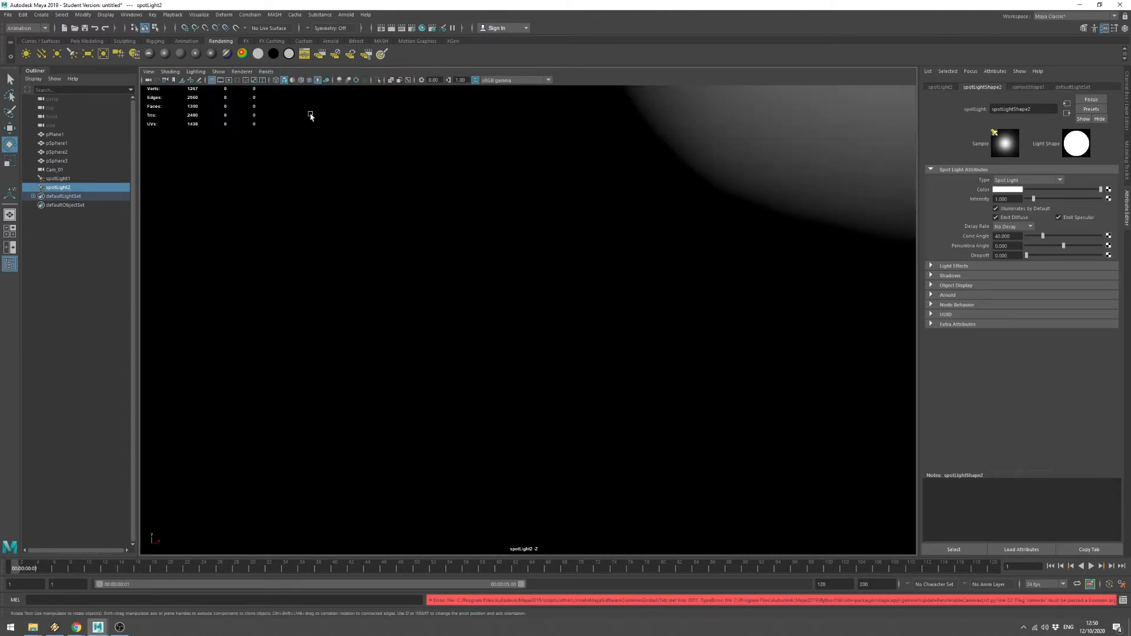
Dolly and tumble spotLight2's view to aim it from far out toward the plane.
scroll(630, 289, "down", 5)
left_click_drag(629, 288, 646, 308, "alt")
scroll(656, 318, "down", 4)
scroll(658, 280, "down", 5)
scroll(633, 295, "up", 4)
scroll(644, 324, "up", 3)
scroll(643, 324, "down", 2)
scroll(643, 325, "down", 4)
scroll(643, 307, "up", 1)
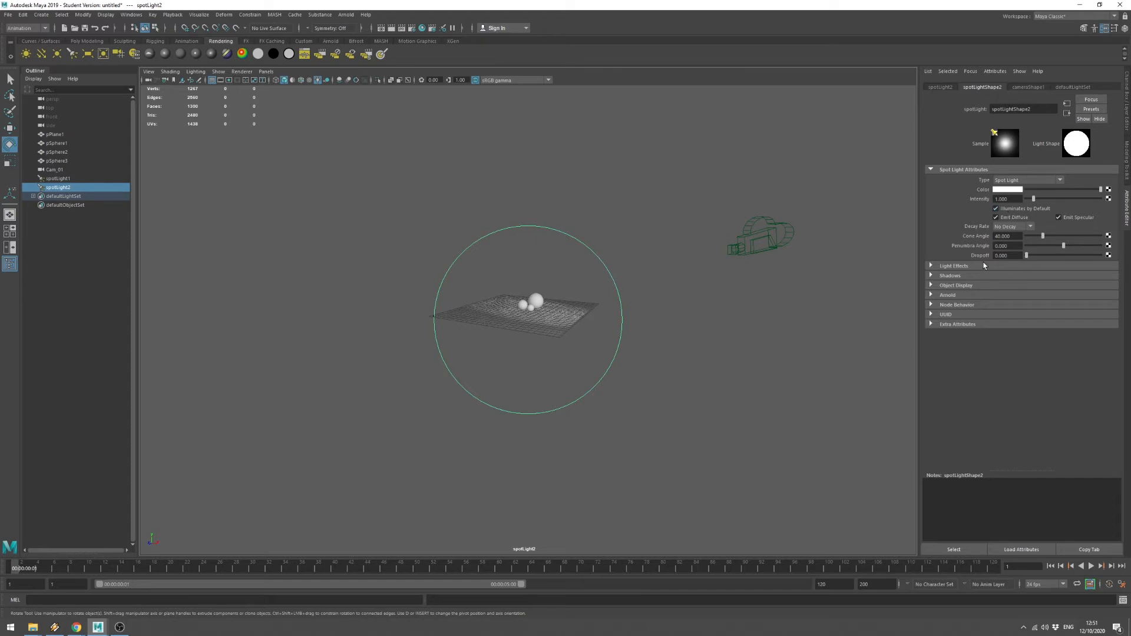
left_click(950, 277)
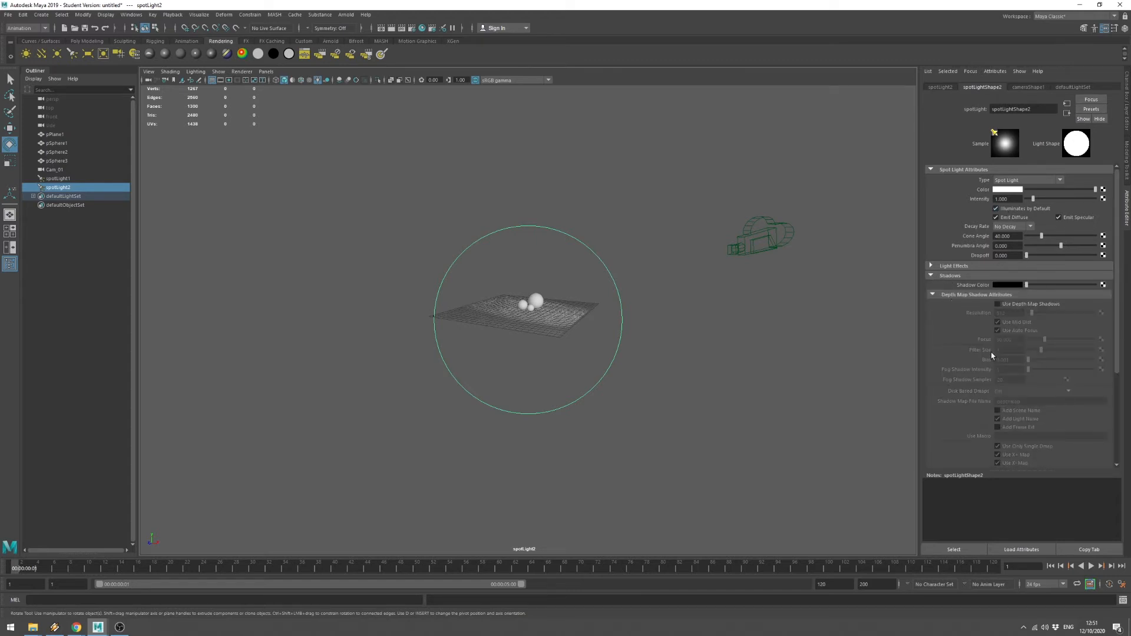
Switch the viewport to look through Cam_01.
scroll(978, 371, "down", 4)
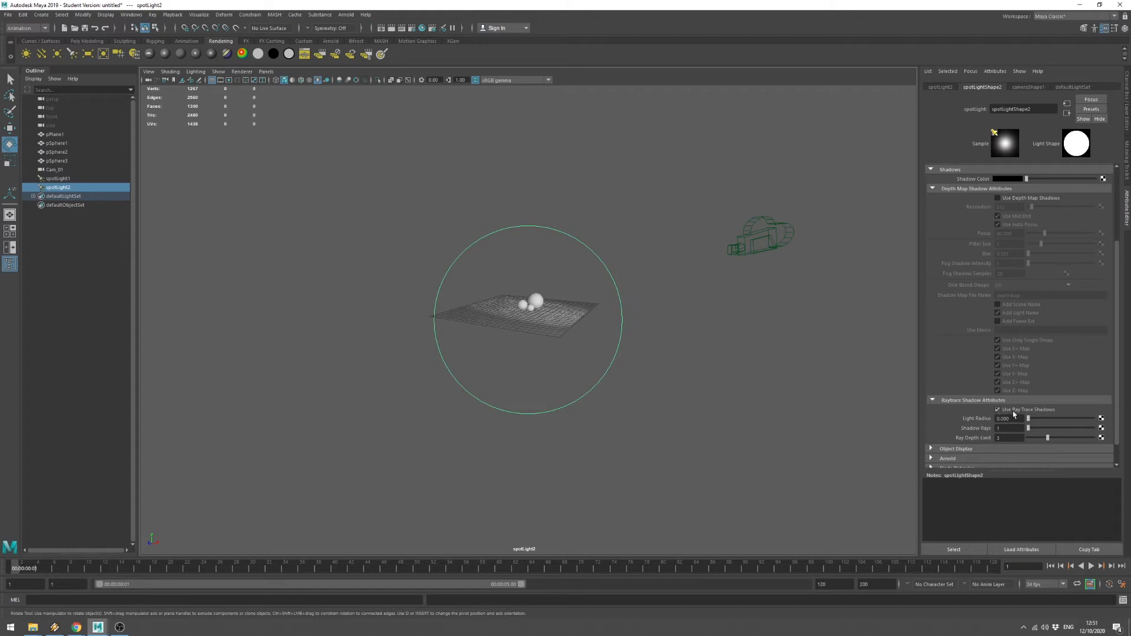
scroll(1042, 414, "up", 3)
left_click(267, 71)
mouse_move(295, 81)
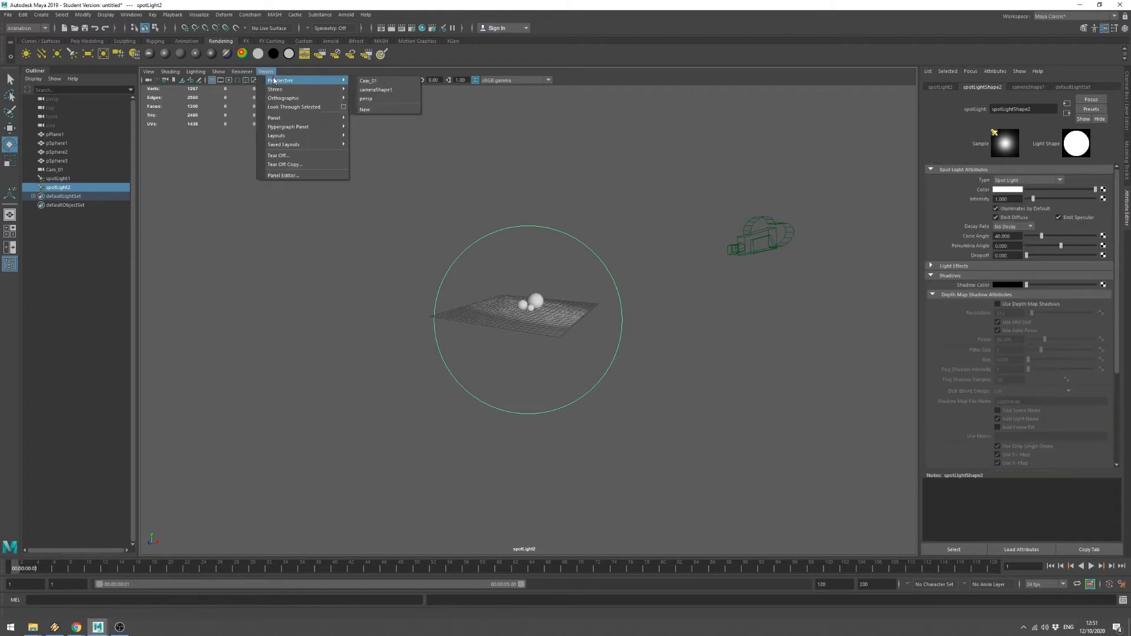
left_click(375, 81)
Return the viewport to the persp camera, orbit the scene, and add a third spot light.
left_click(266, 72)
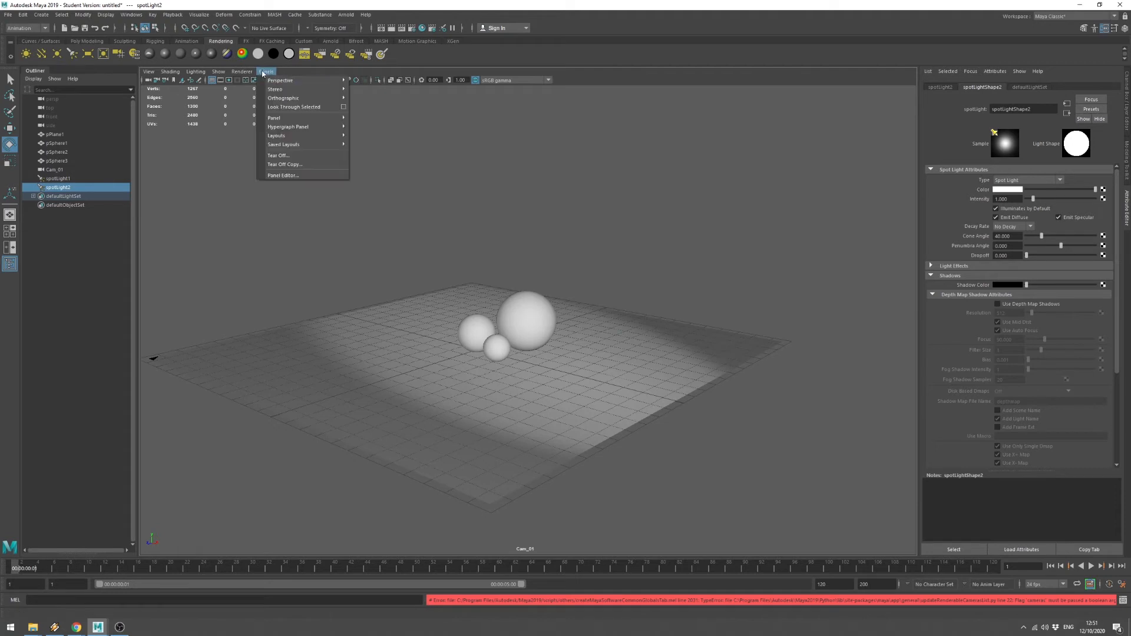
left_click(289, 75)
left_click(266, 71)
mouse_move(303, 81)
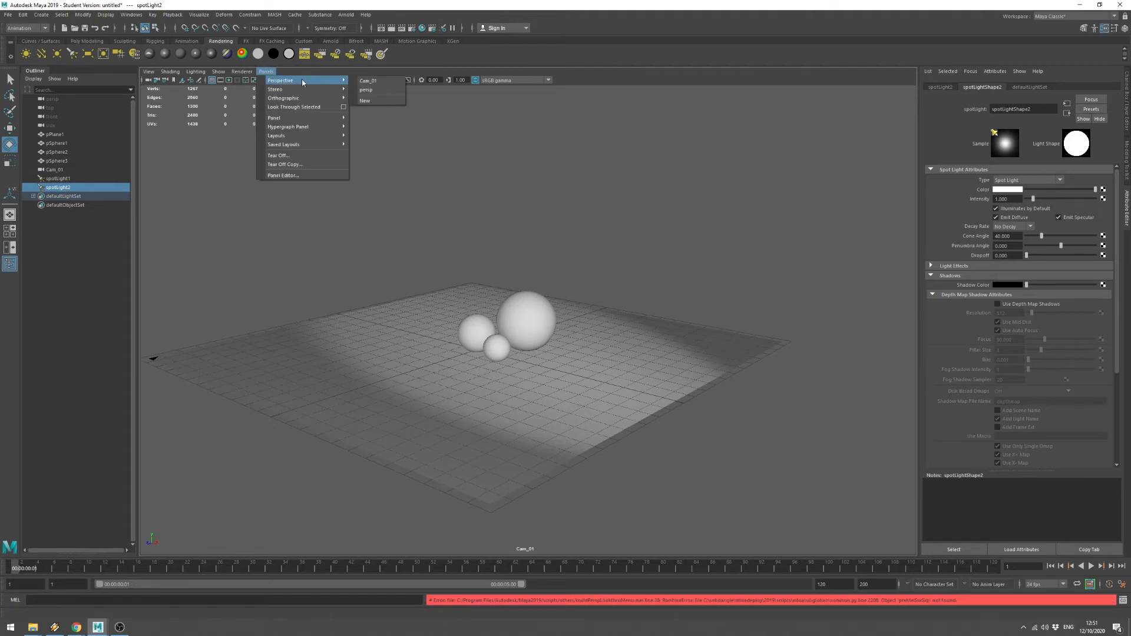
left_click(367, 88)
left_click_drag(619, 298, 502, 275, "alt")
scroll(501, 272, "up", 1)
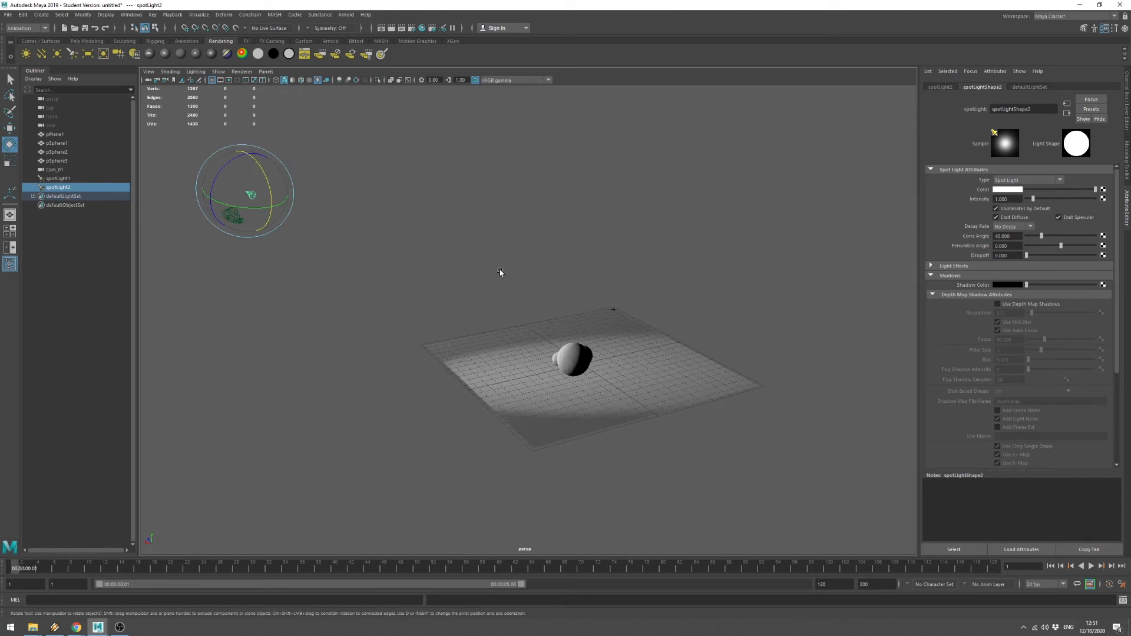
left_click(73, 54)
Look through spotLight3 and aim it down at the floor and spheres.
left_click(266, 71)
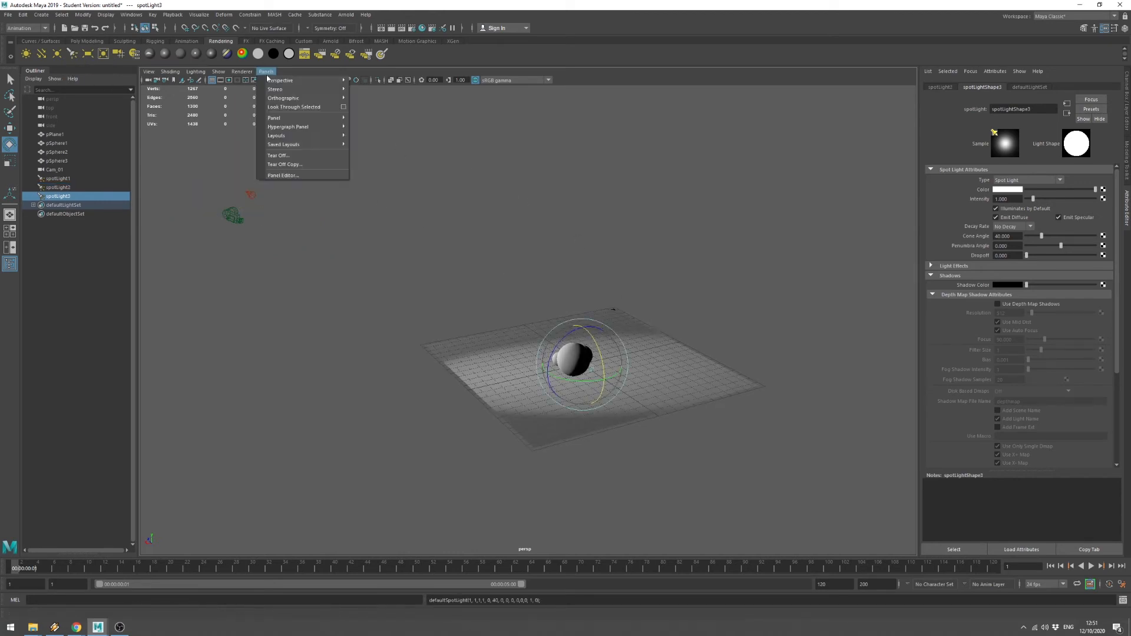
left_click(299, 113)
mouse_move(630, 443)
left_mouse_down("alt")
mouse_move(599, 422)
mouse_move(603, 379)
mouse_move(603, 393)
mouse_move(657, 417)
mouse_move(745, 387)
mouse_move(701, 383)
mouse_move(670, 397)
mouse_move(689, 414)
mouse_move(699, 386)
mouse_move(674, 409)
mouse_move(674, 391)
mouse_move(687, 394)
left_mouse_up("alt")
scroll(614, 400, "down", 12)
scroll(610, 404, "up", 4)
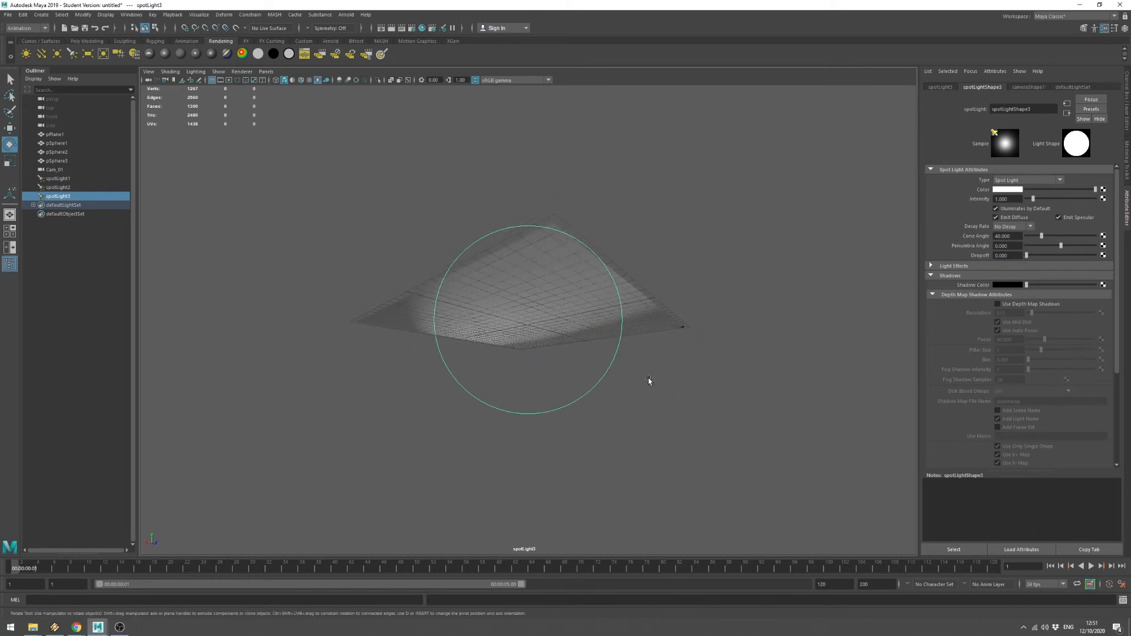
Select the plane, switch back to the persp camera, and tumble around the scene.
left_click(592, 284)
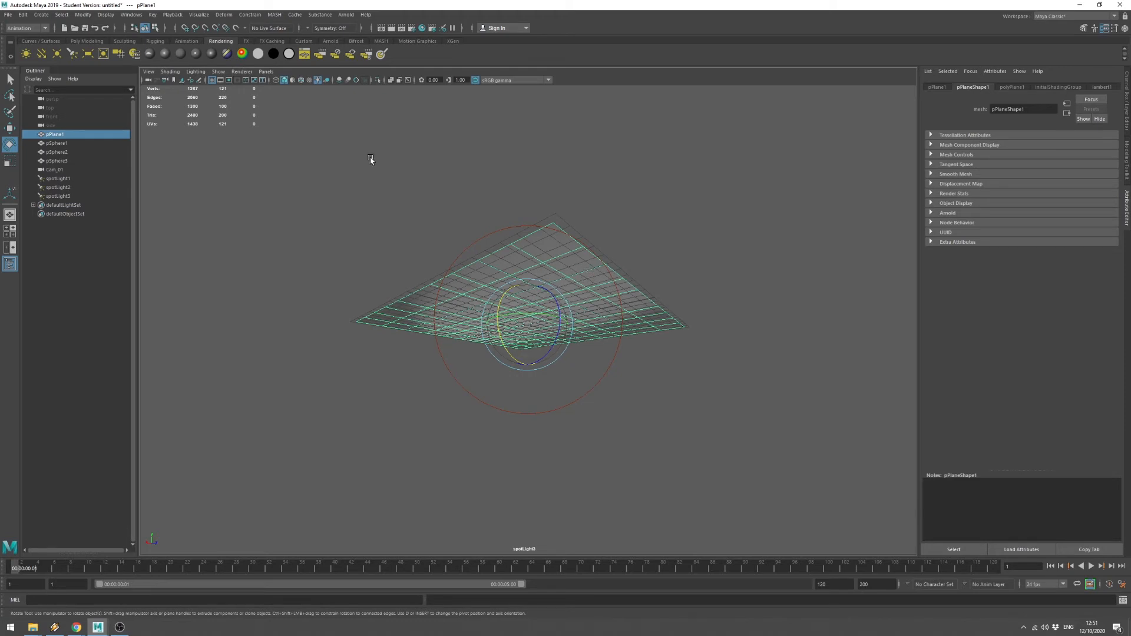
left_click(266, 72)
mouse_move(283, 80)
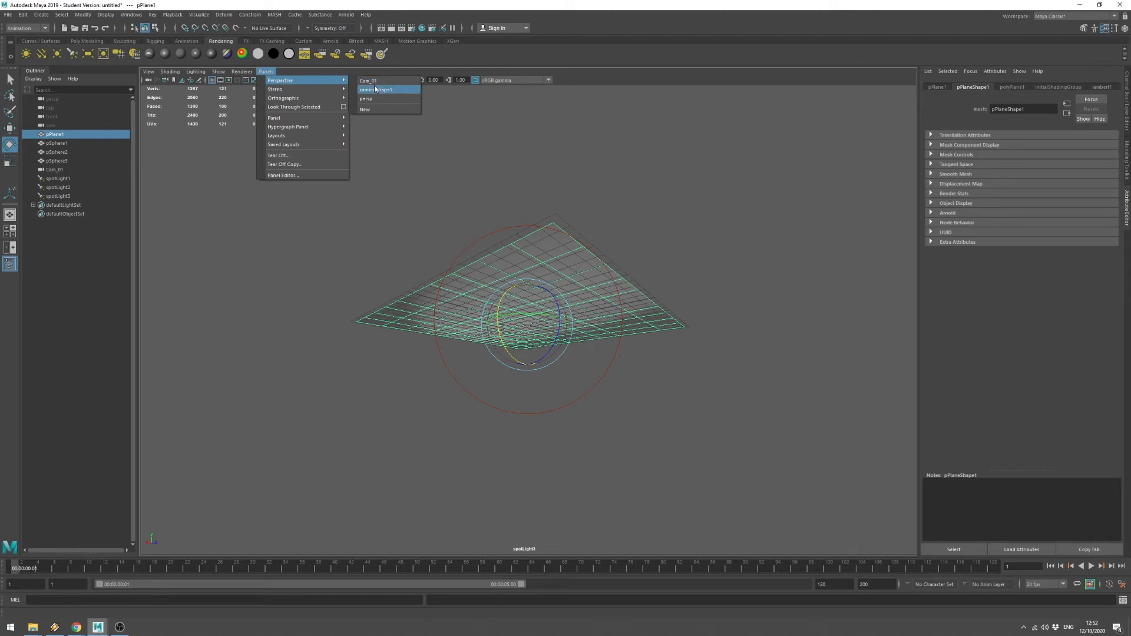
left_click(380, 99)
left_click_drag(452, 300, 500, 282, "alt")
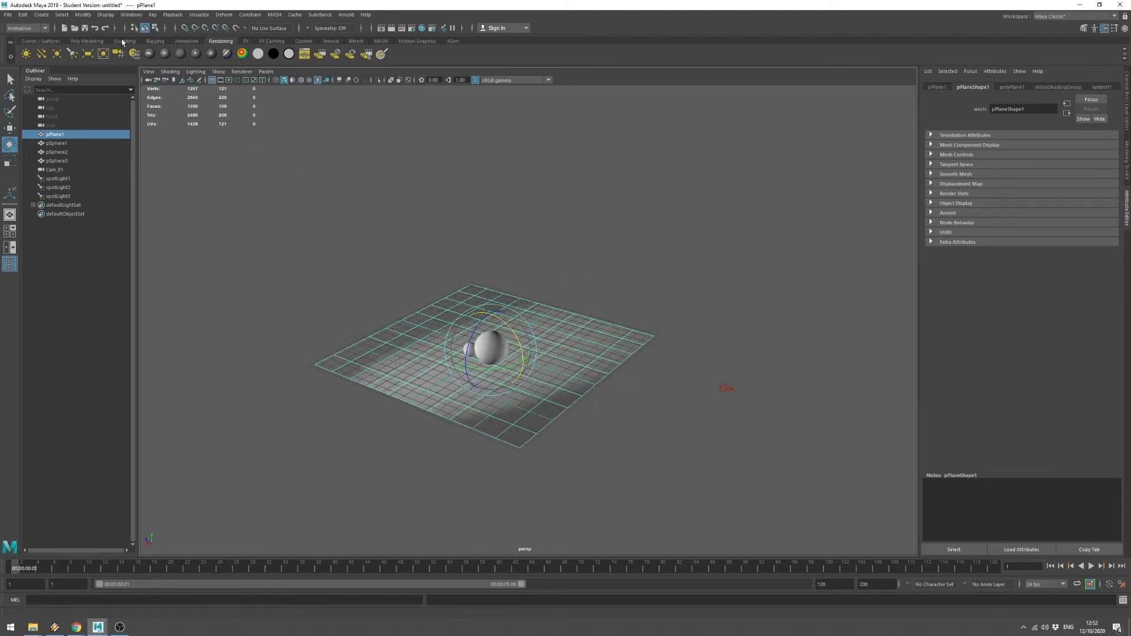
In the Light-Centric Light Linking editor, unlink pPlane1 from spotLight3, leaving the spheres linked.
left_click(129, 16)
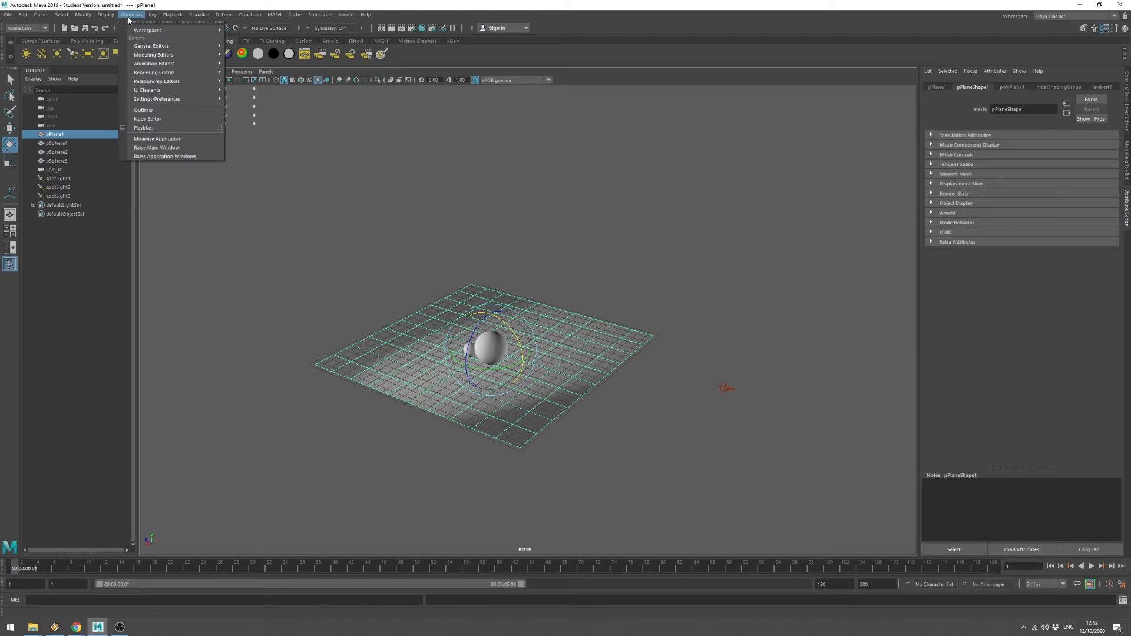
mouse_move(185, 83)
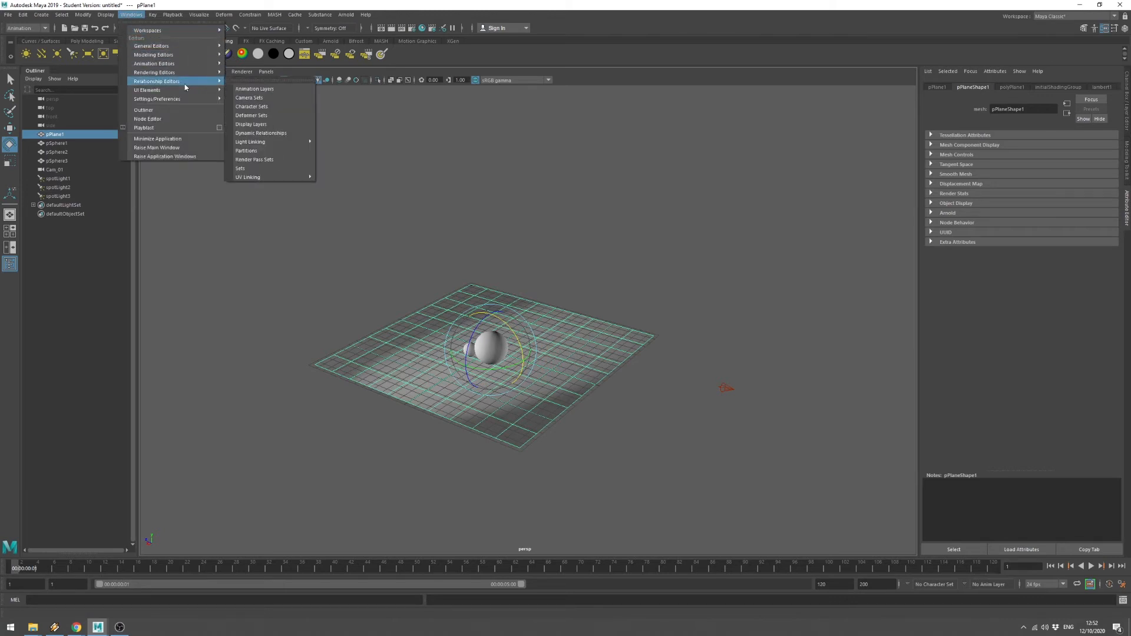
mouse_move(266, 145)
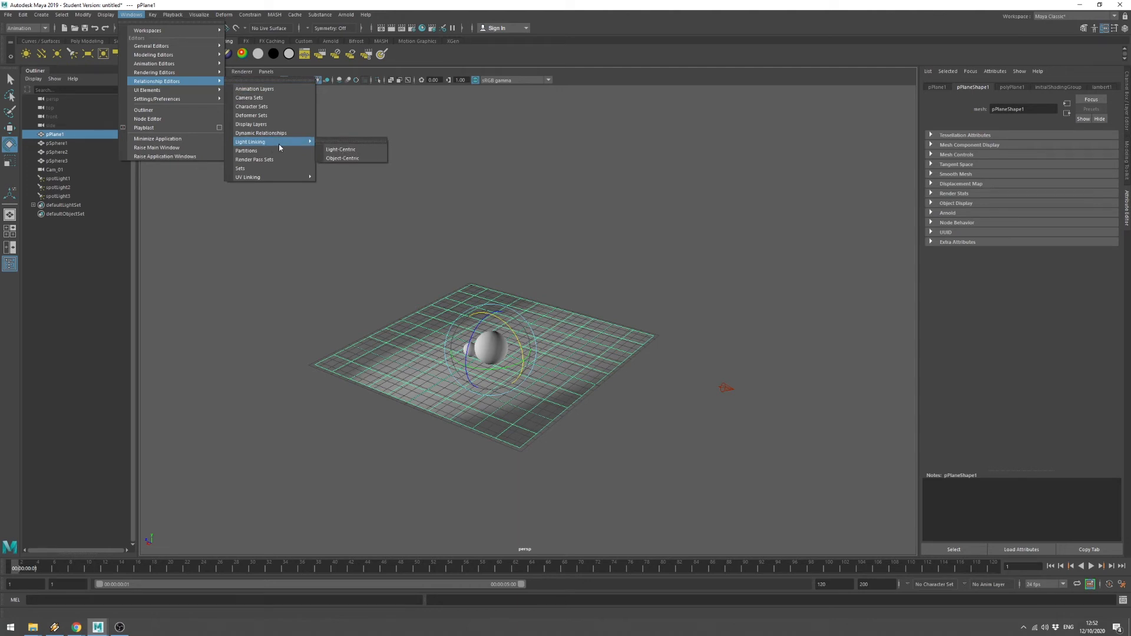
left_click(353, 151)
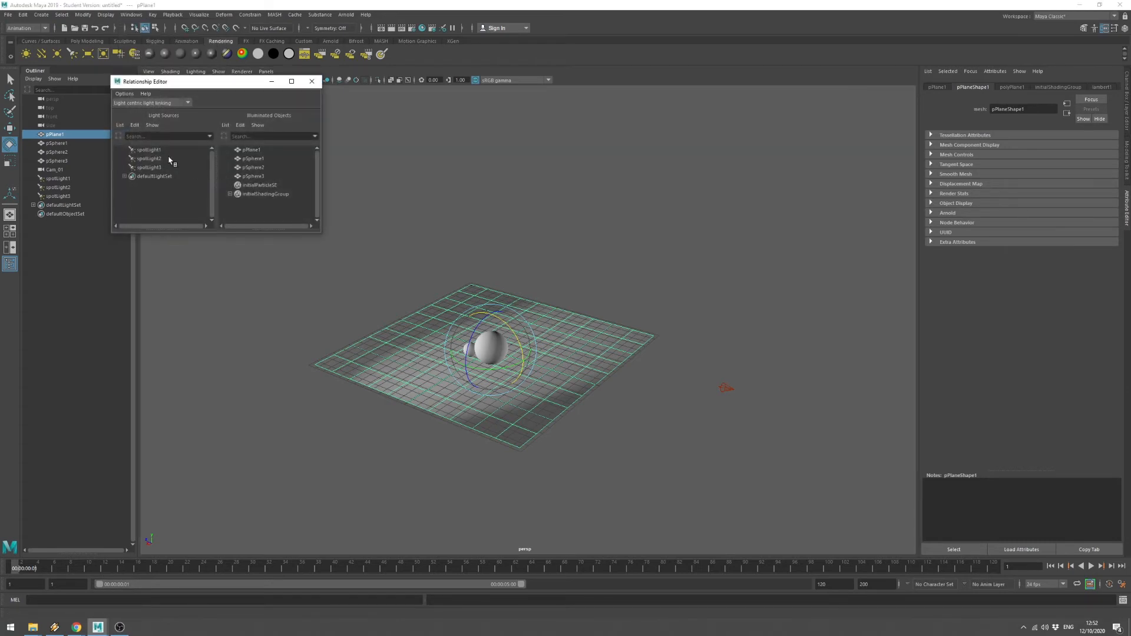
left_click(149, 167)
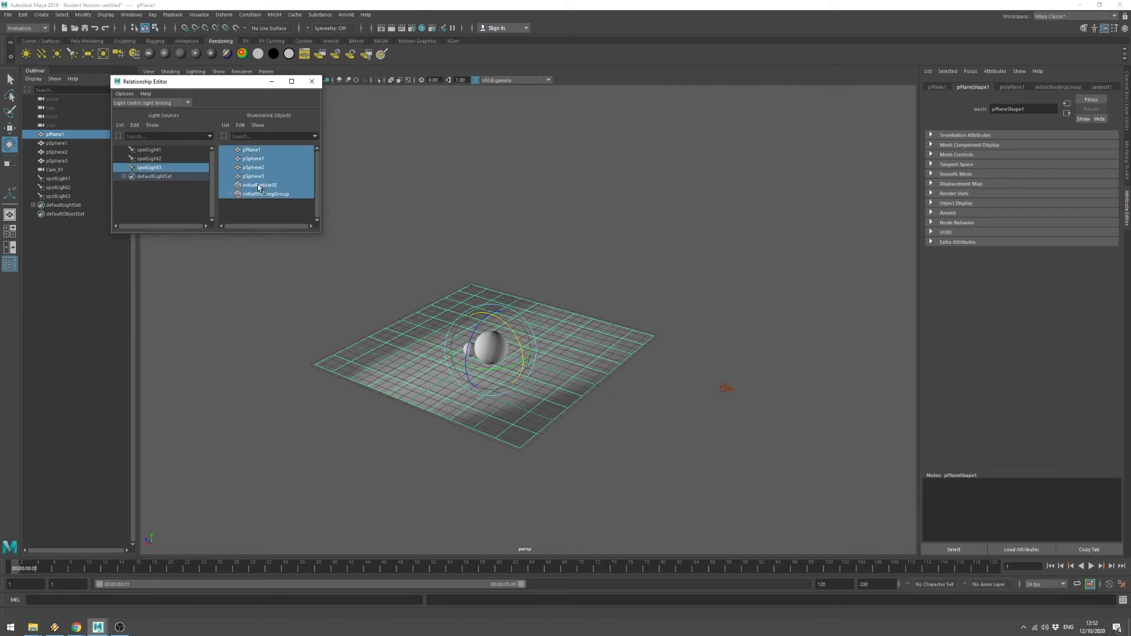
left_click(265, 152)
left_click(255, 150)
left_click(262, 150)
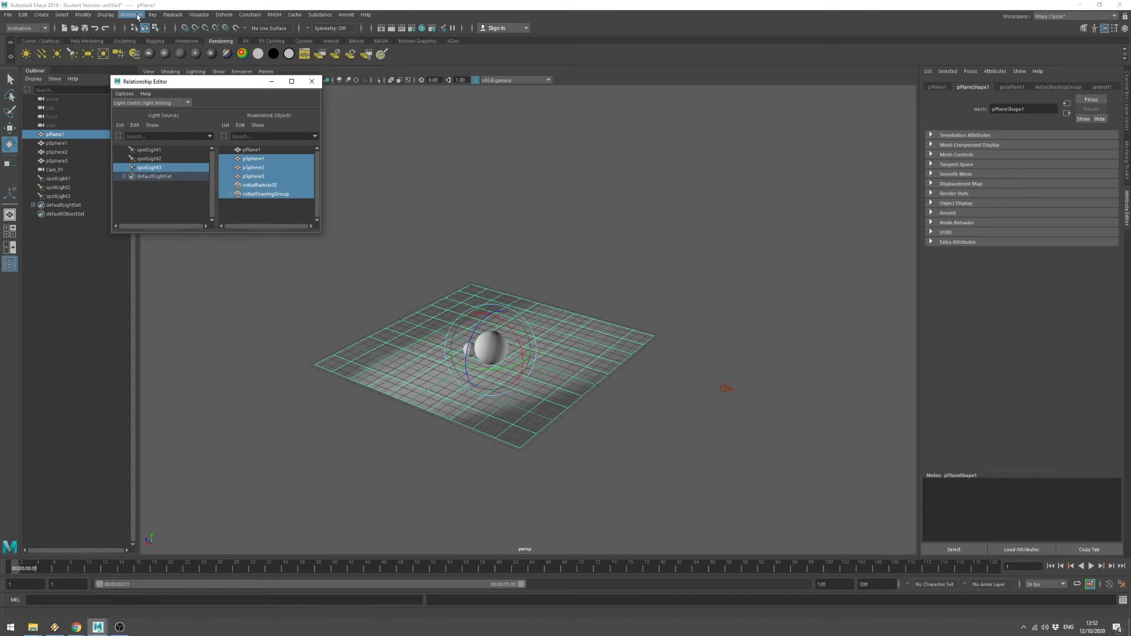
left_click(311, 82)
left_click(131, 14)
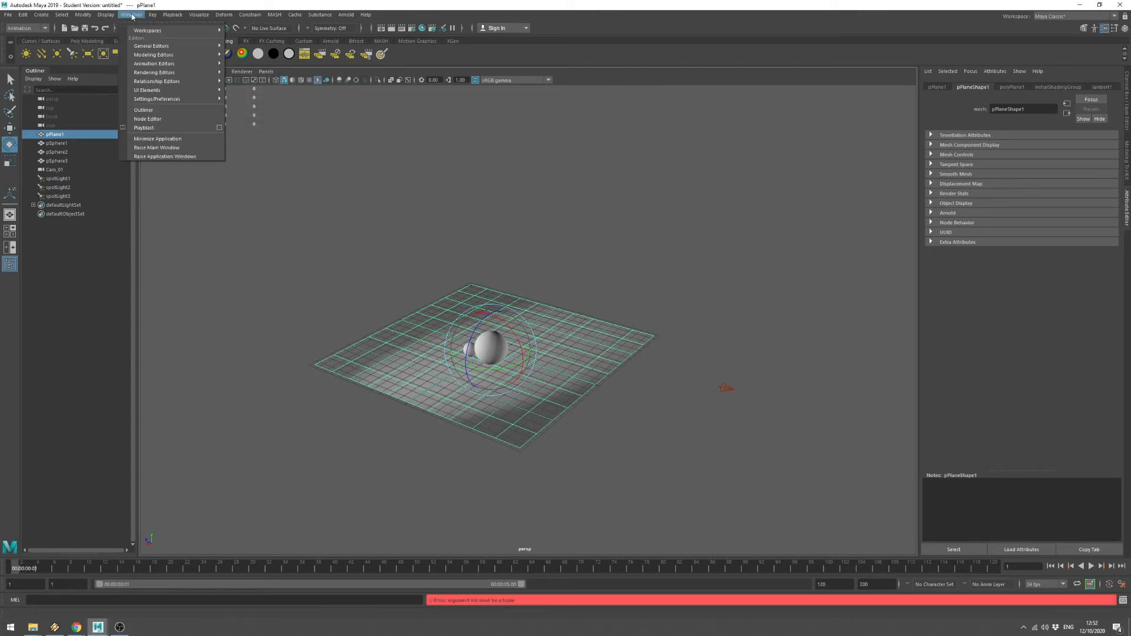
mouse_move(176, 99)
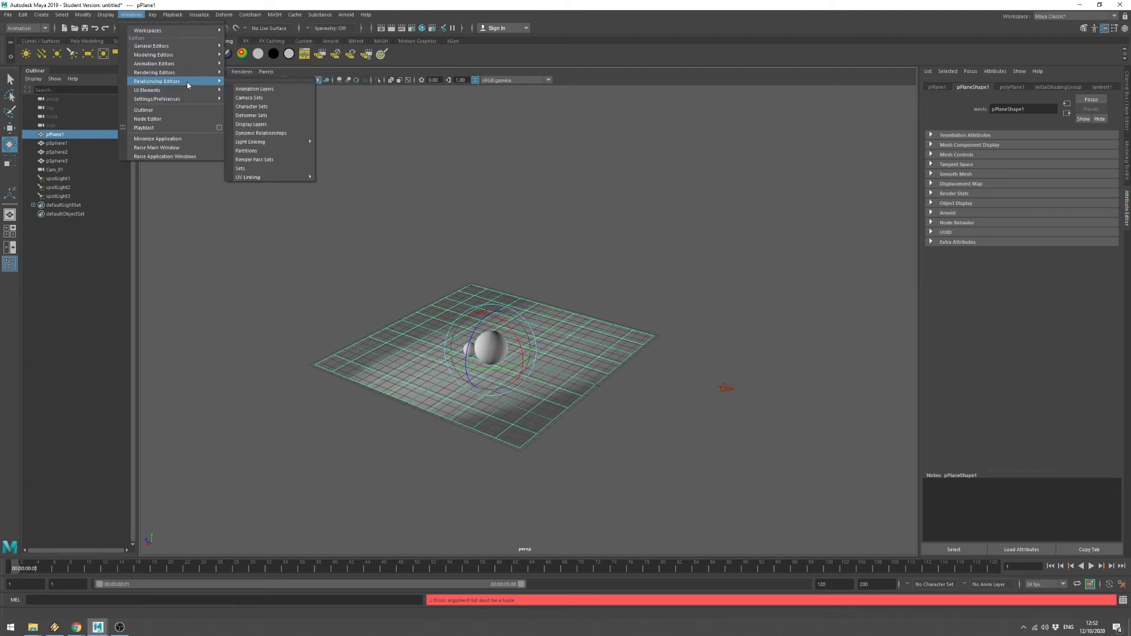
mouse_move(268, 143)
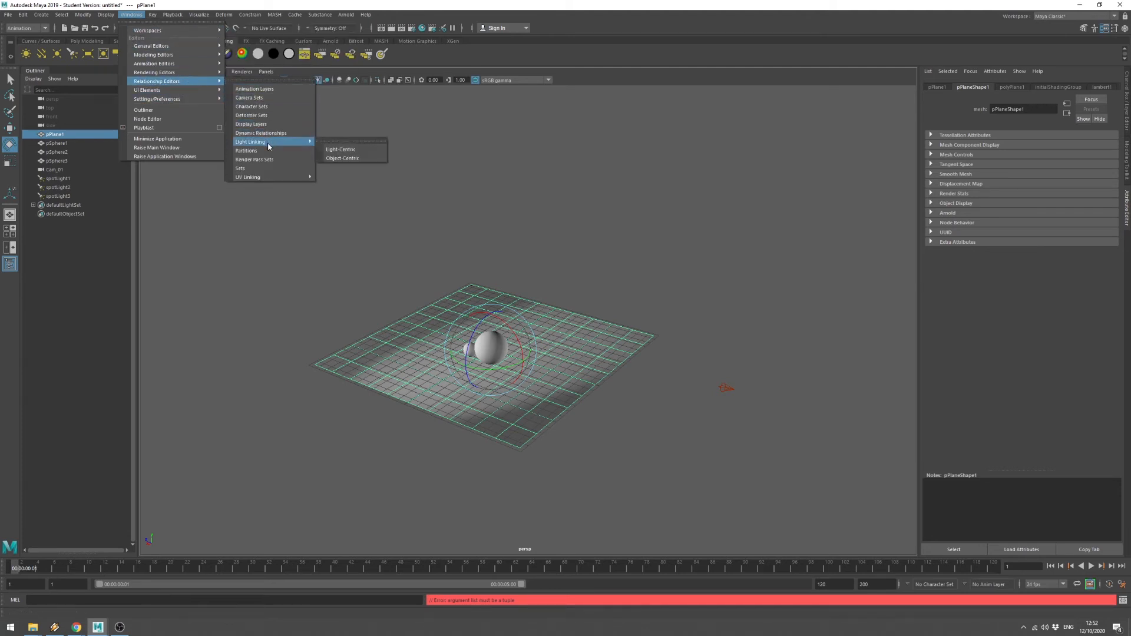
left_click(345, 157)
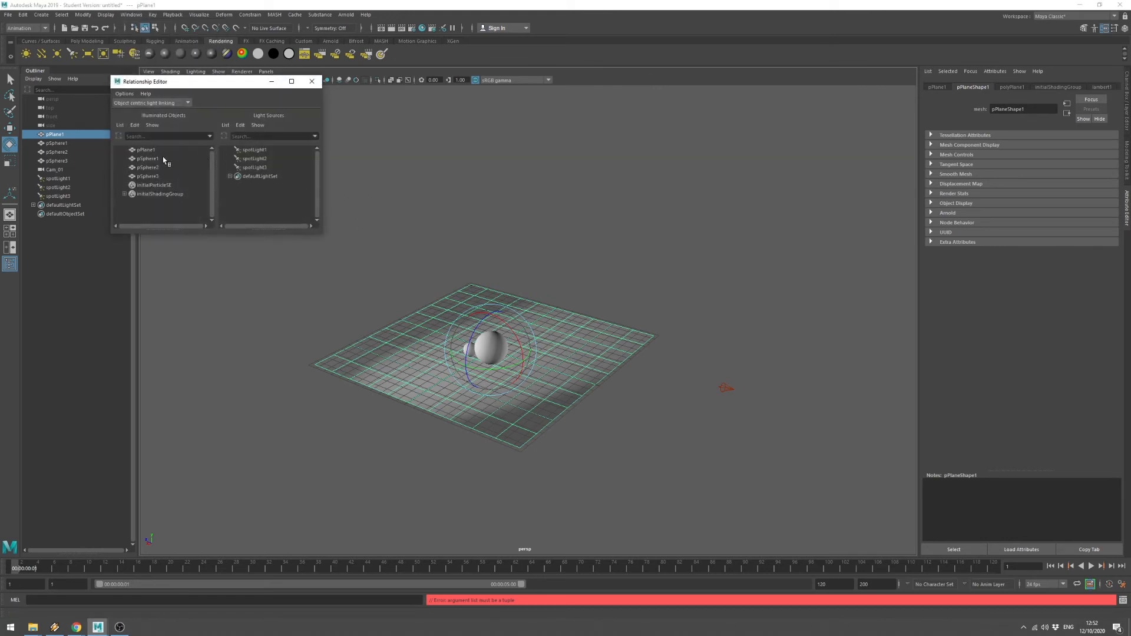
left_click(147, 151)
left_click(270, 169)
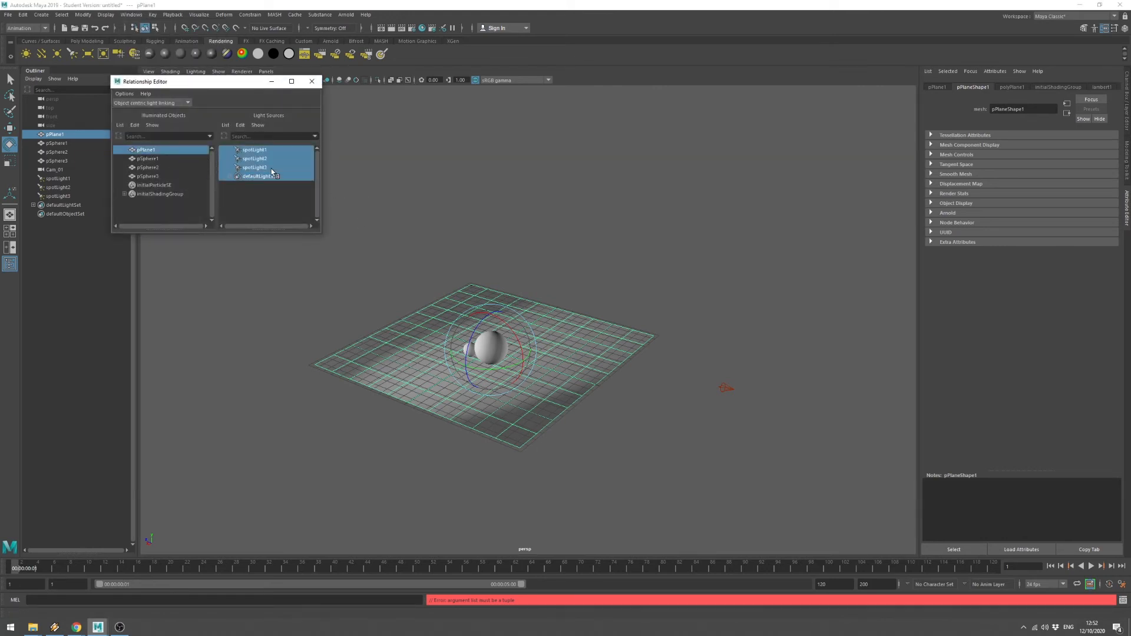
left_click(251, 168)
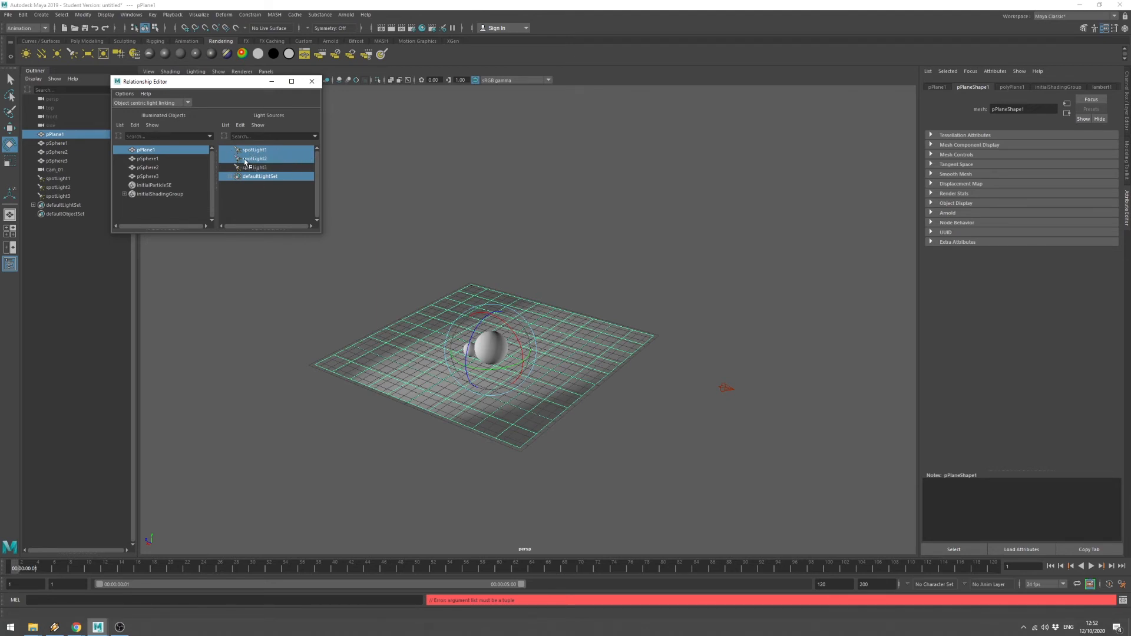
left_click(257, 150)
left_click(263, 151)
left_click(313, 82)
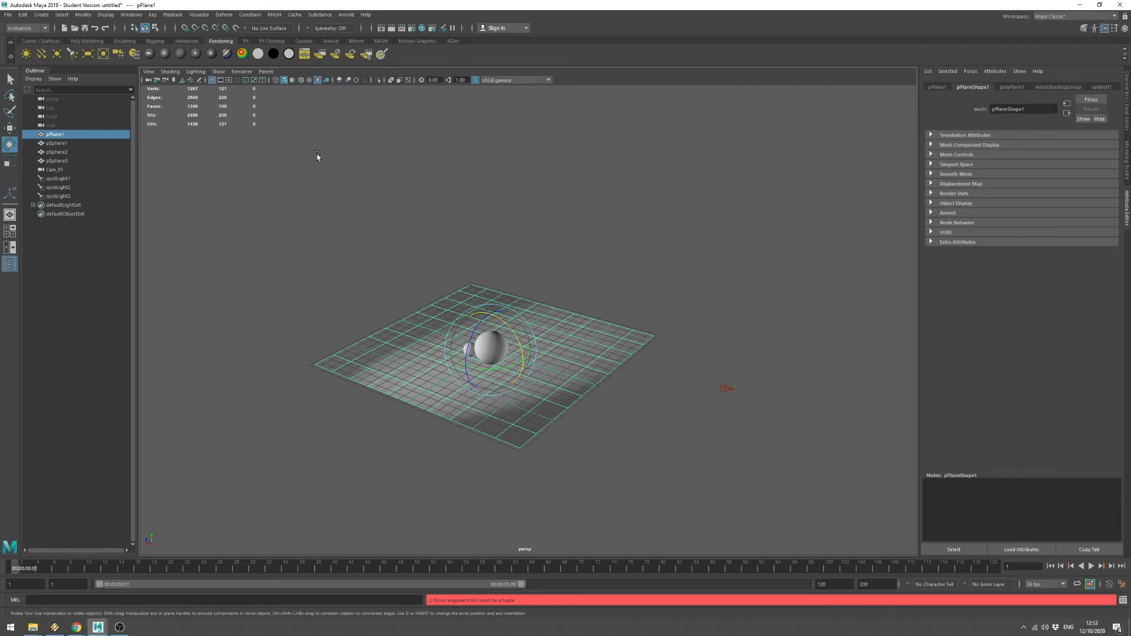
Select spotLight3 and set the viewport to look through Cam_01.
left_click(60, 197)
scroll(1046, 370, "down", 5)
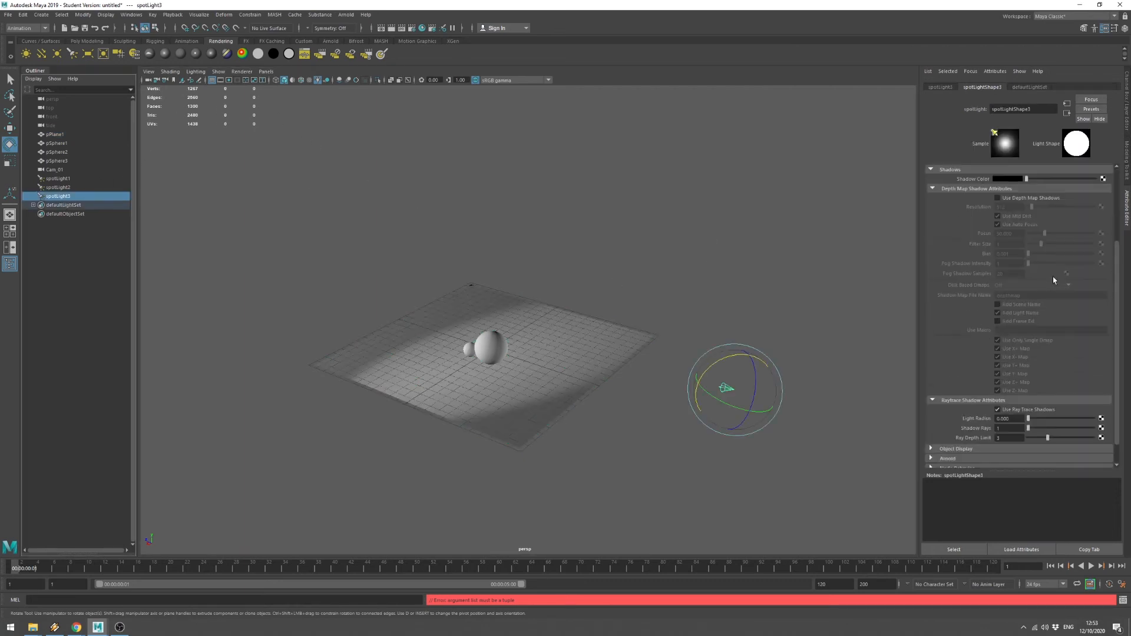
scroll(1004, 330, "up", 4)
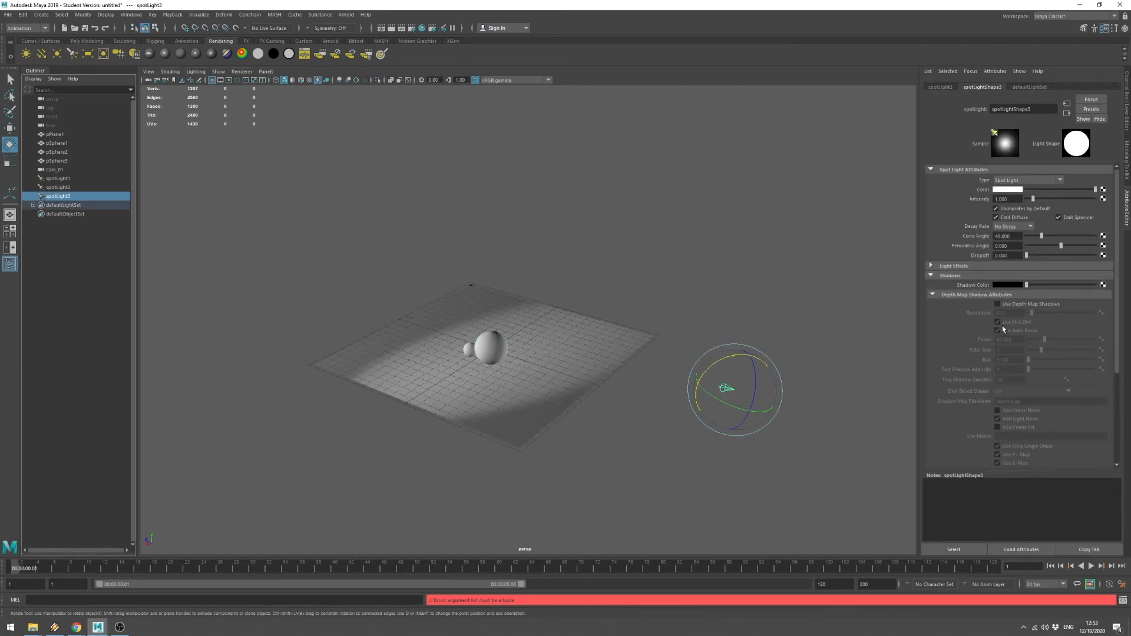
left_click(266, 72)
mouse_move(285, 84)
left_click(370, 93)
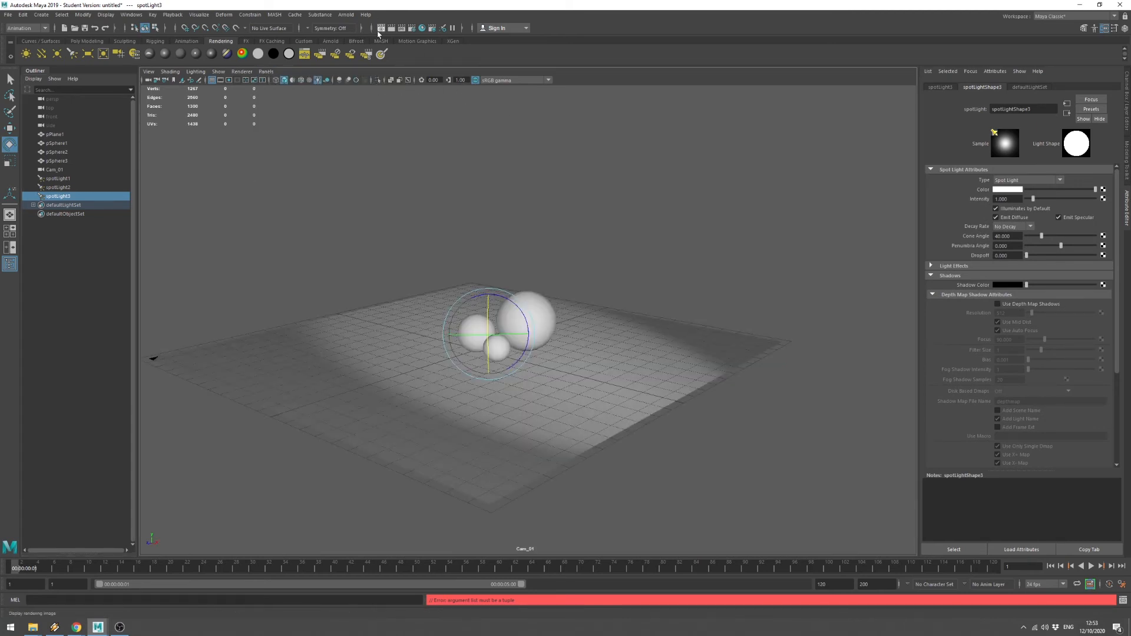
Render the current frame from Cam_01 and redo the render.
left_click(383, 29)
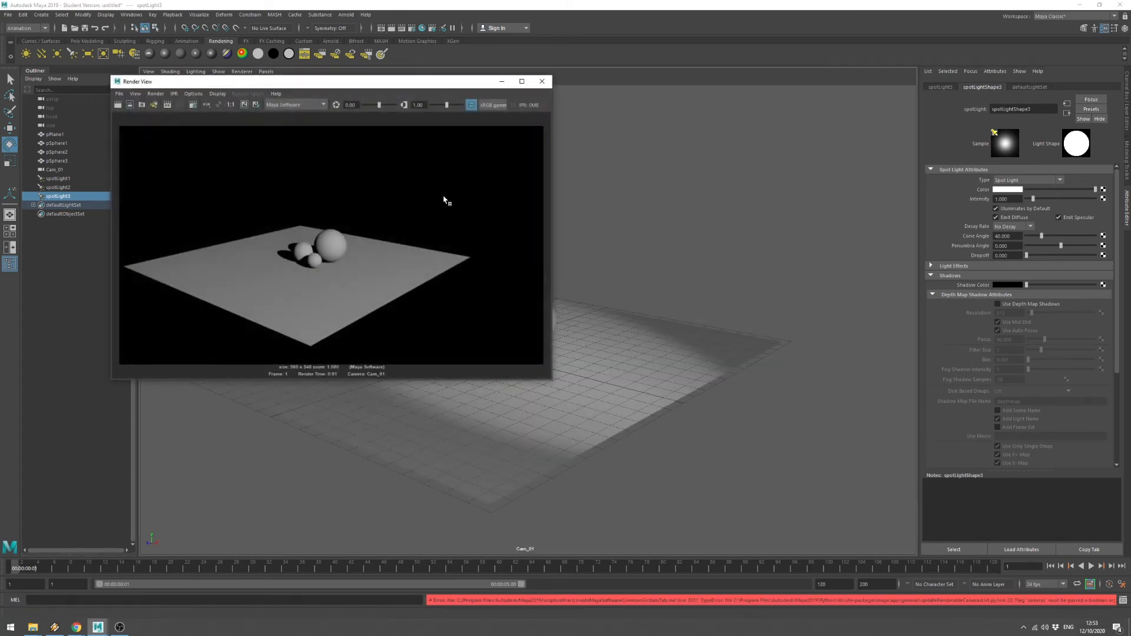
left_click(119, 105)
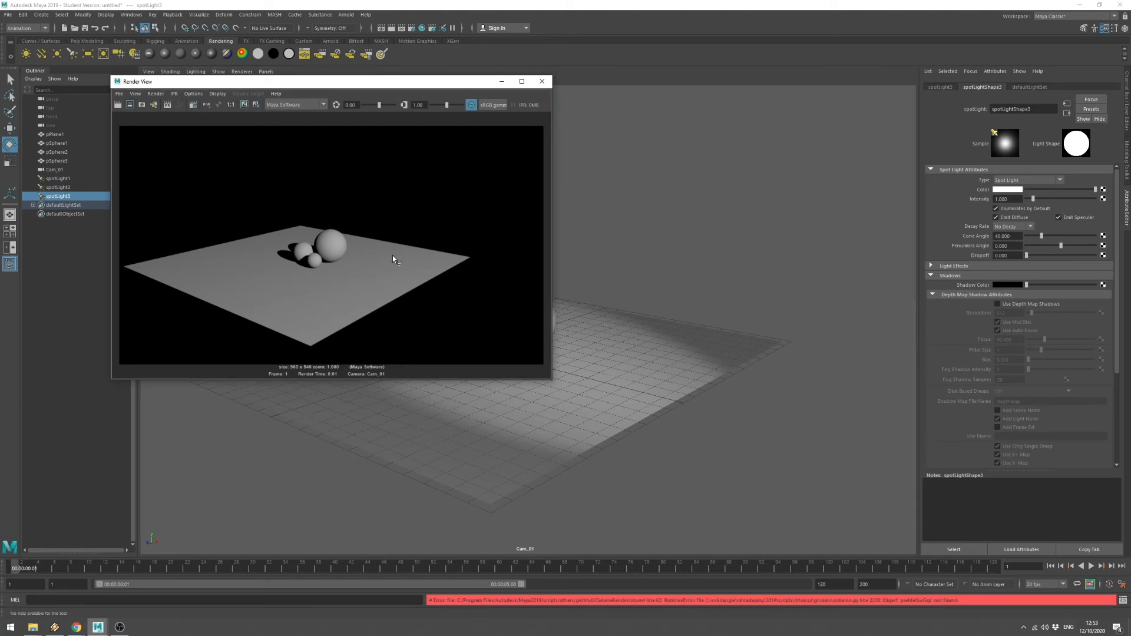
left_click(119, 105)
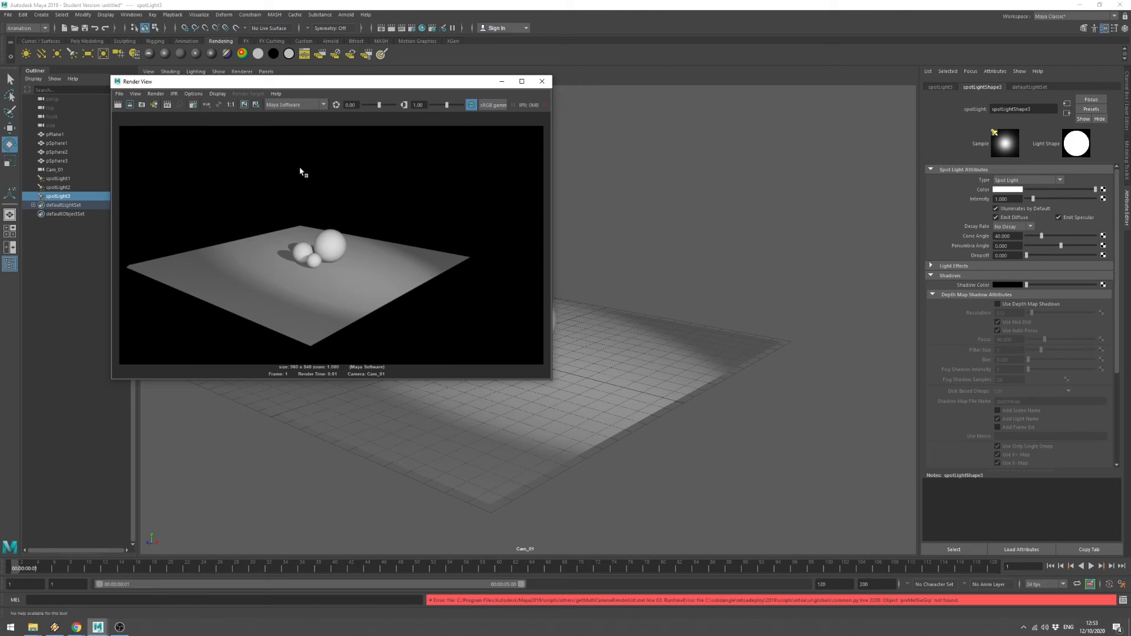
Turn off spotLight3's Illuminates by Default, Emit Diffuse and Emit Specular, then re-render.
left_click_drag(294, 81, 479, 110)
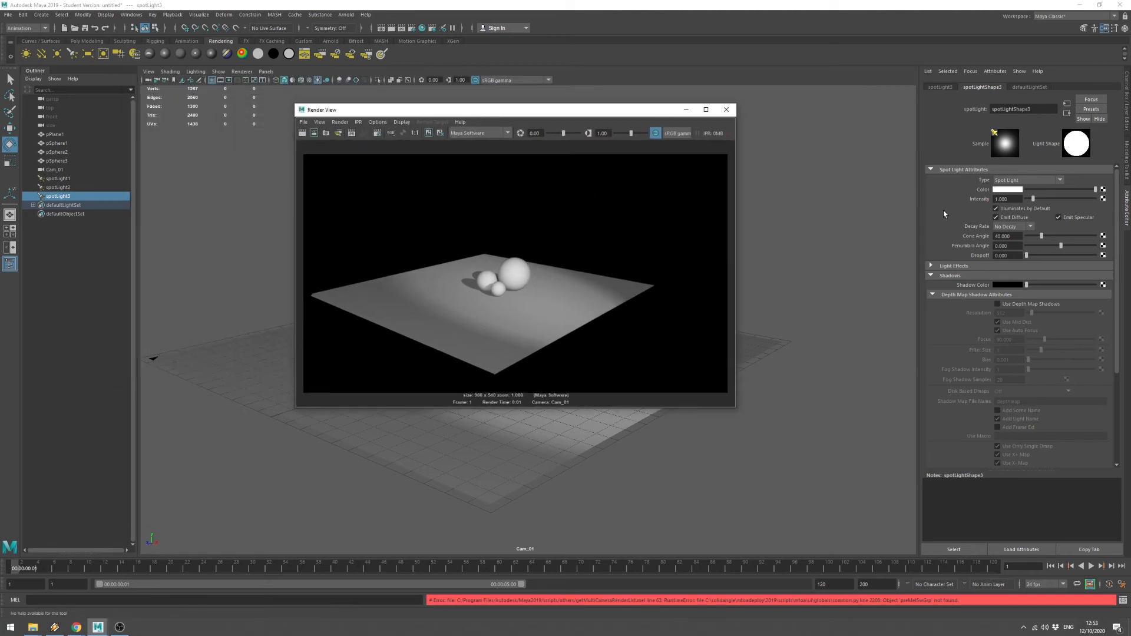
left_click(1014, 217)
left_click(1025, 209)
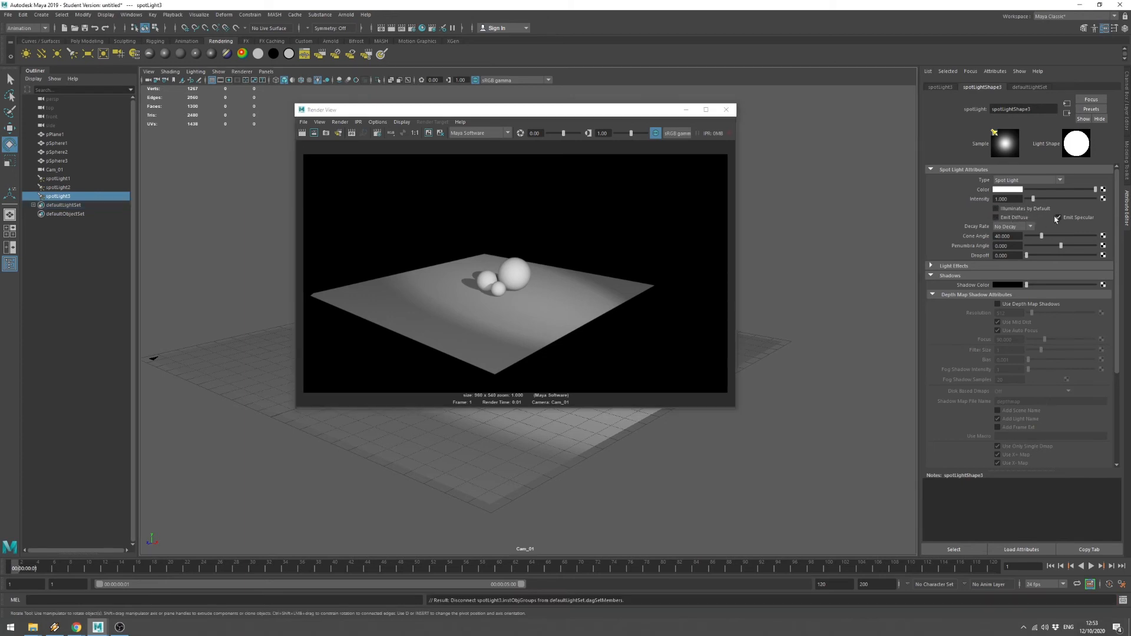
left_click(1058, 217)
left_click(302, 133)
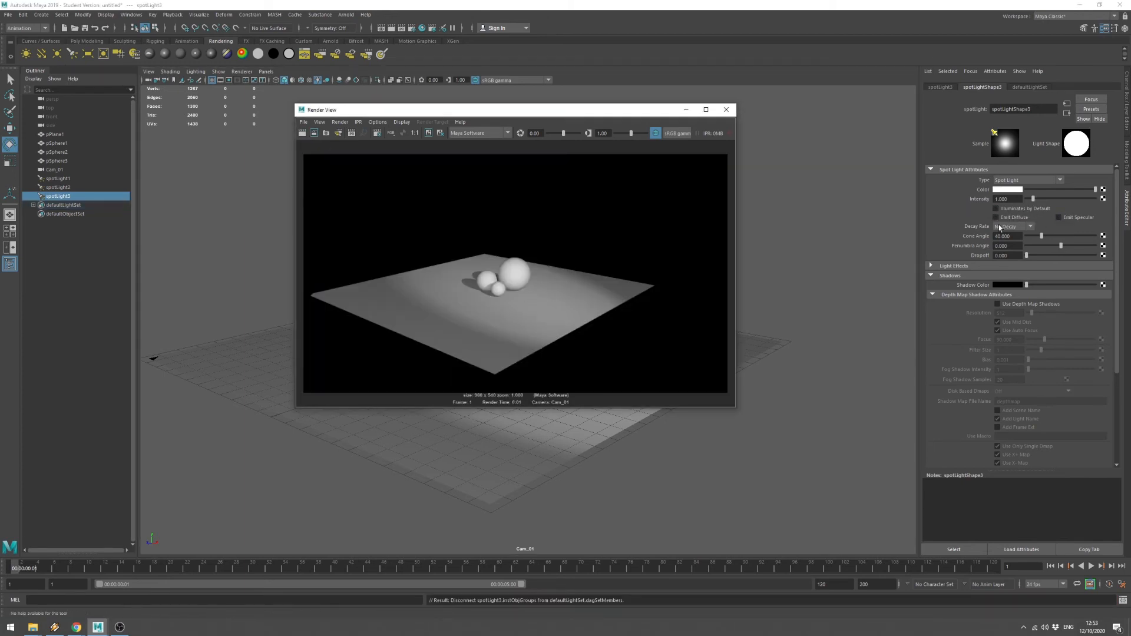
Disable spotLight2's Illuminates by Default and specular, re-render, and set its intensity to 6.
left_click(62, 187)
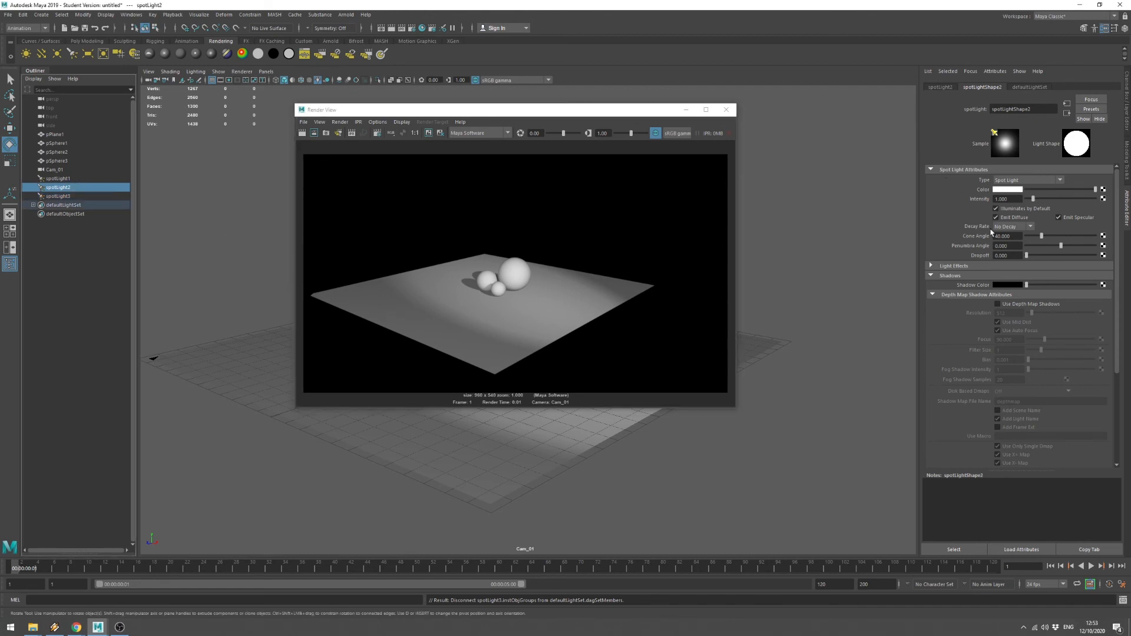
left_click(996, 208)
left_click(1060, 218)
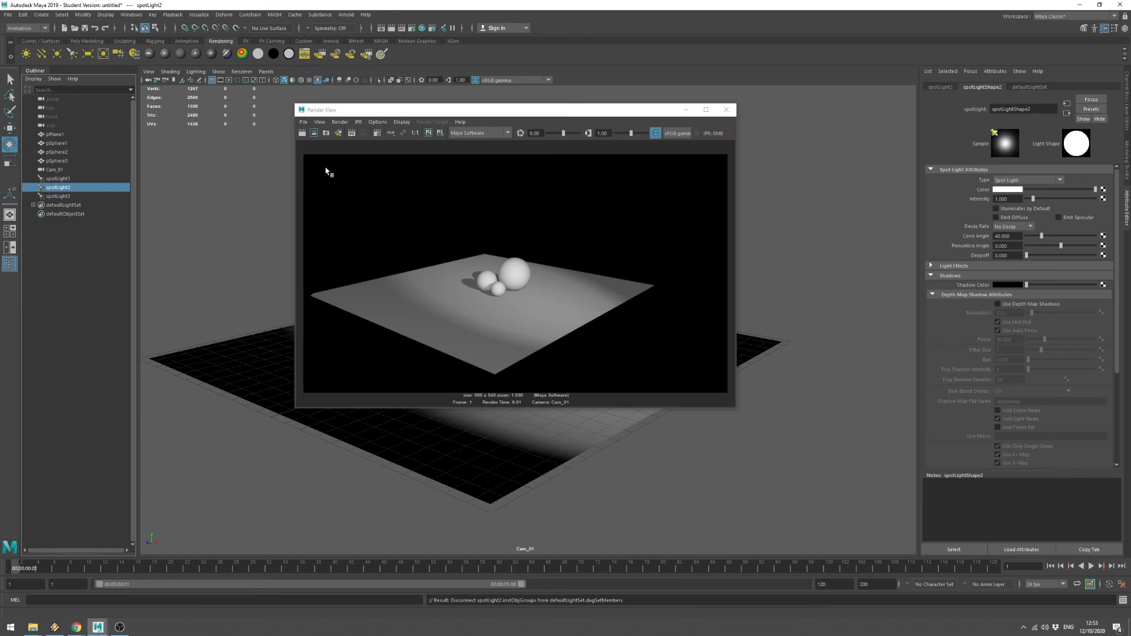
left_click(302, 133)
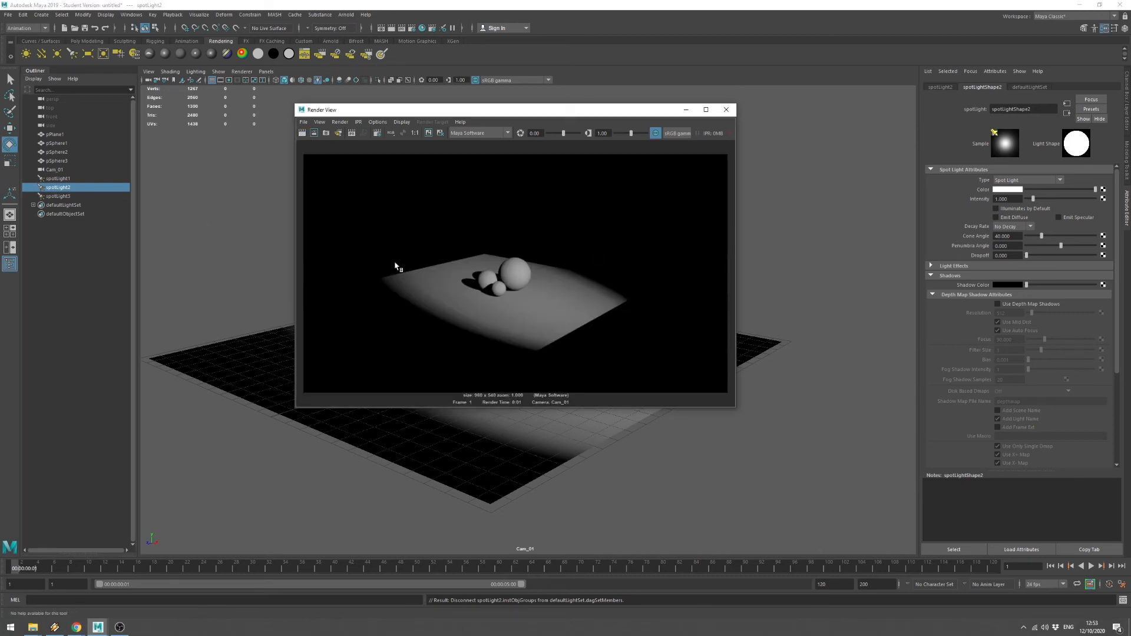
left_click_drag(1020, 199, 939, 198)
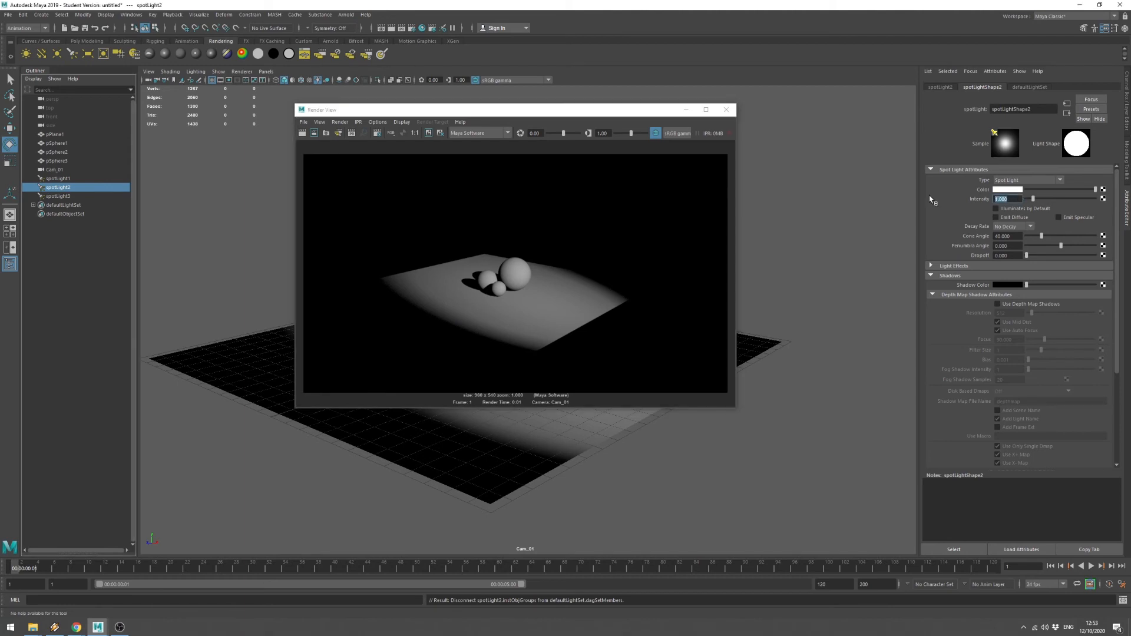
type("6")
Re-enable Illuminates by Default on spotLight3, disable it on spotLight1, and re-render.
left_click(78, 196)
double_click(1012, 198)
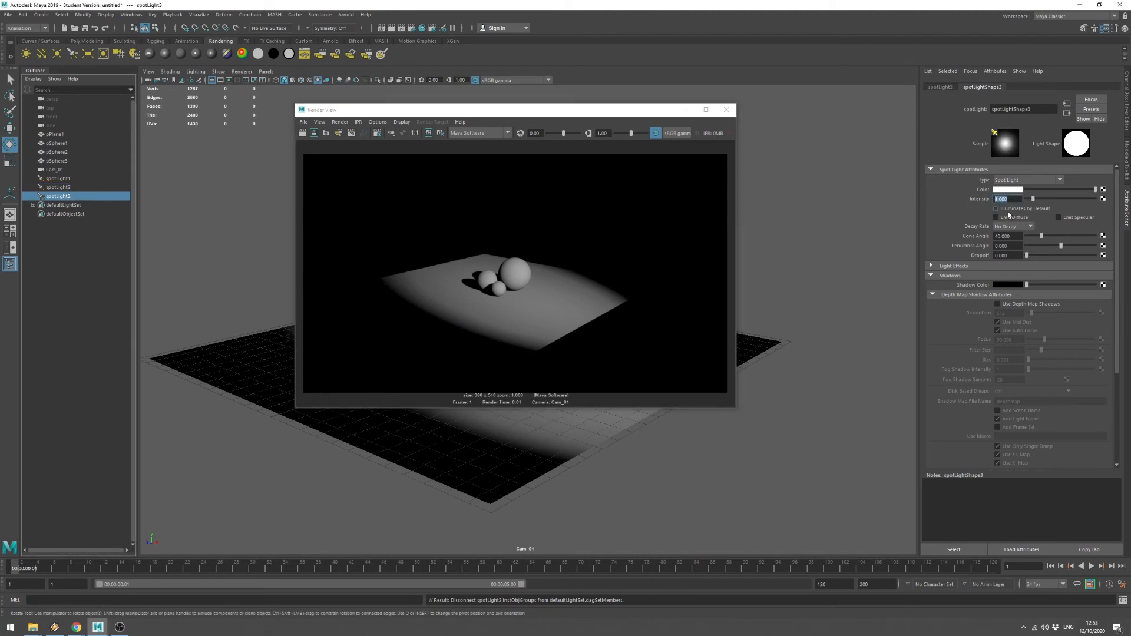
left_click(996, 208)
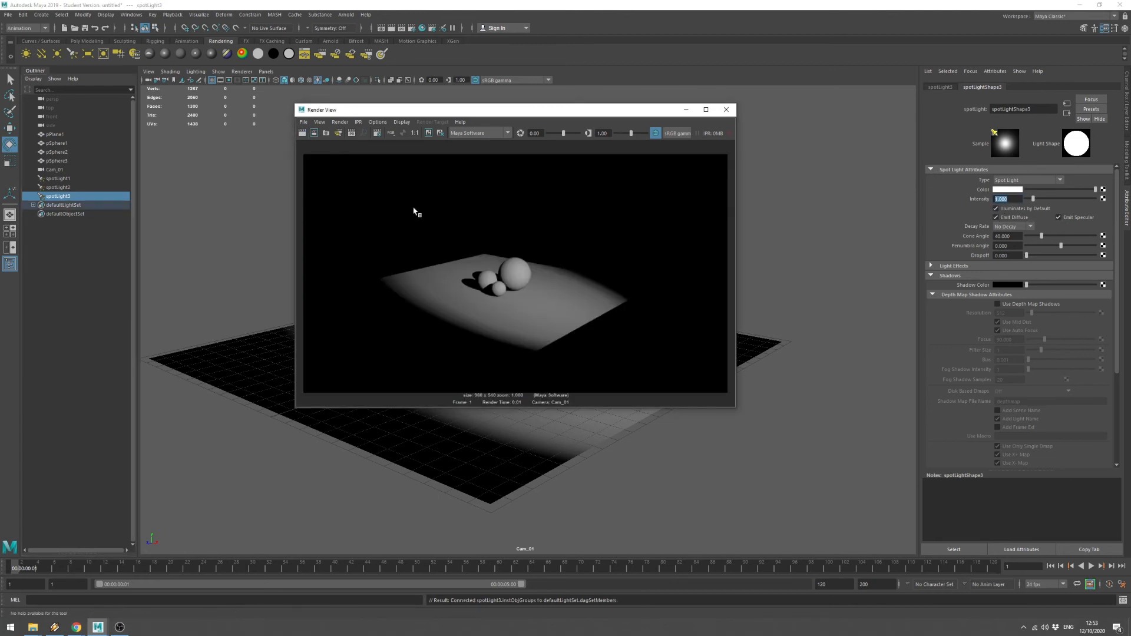
left_click(58, 178)
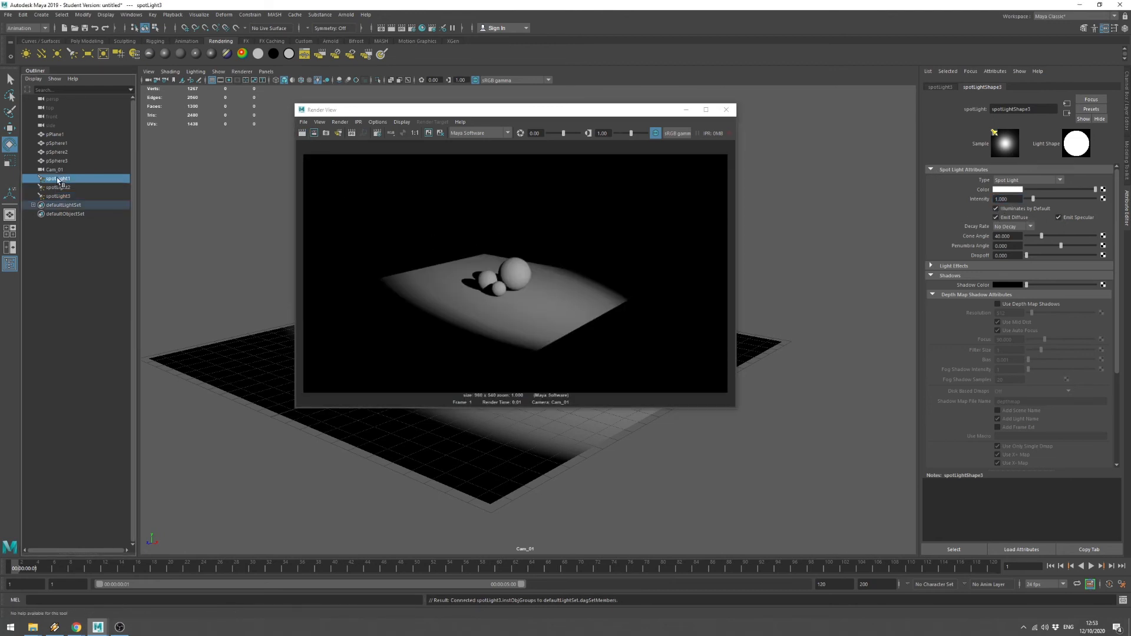
left_click(1006, 214)
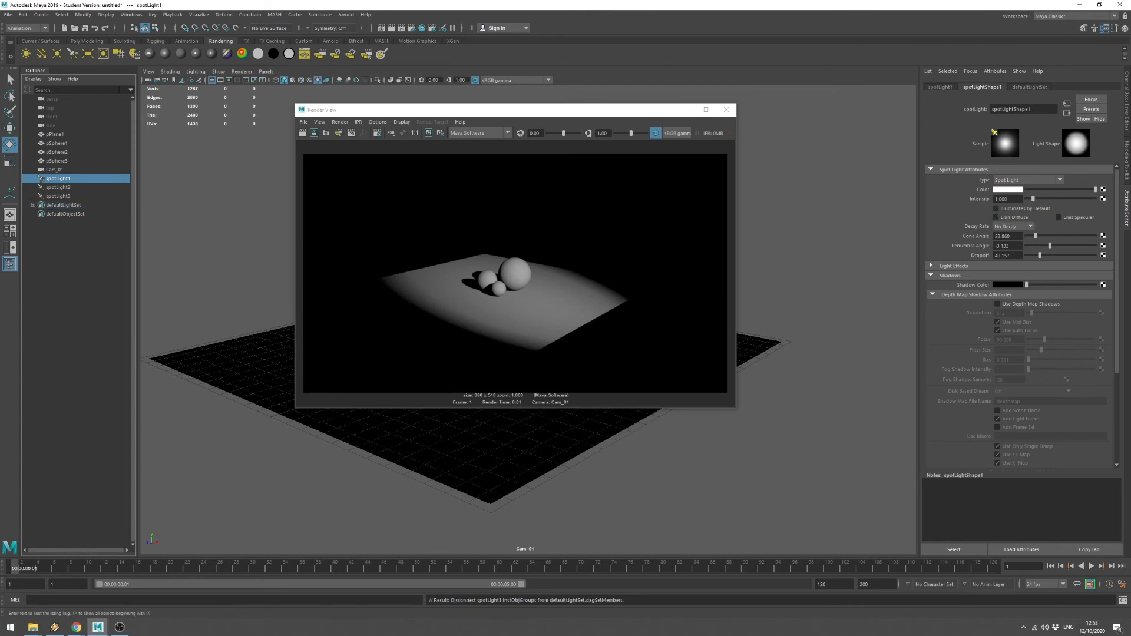
left_click(303, 133)
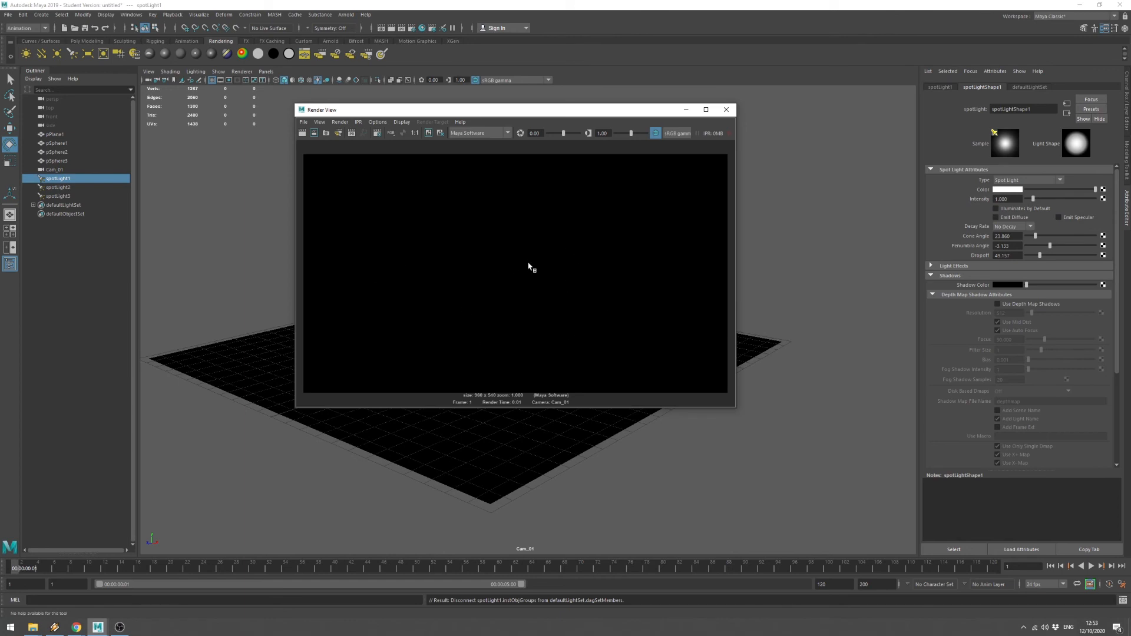
Minimize the render window, switch to the persp camera, orbit, and select spotLight3.
left_click(685, 110)
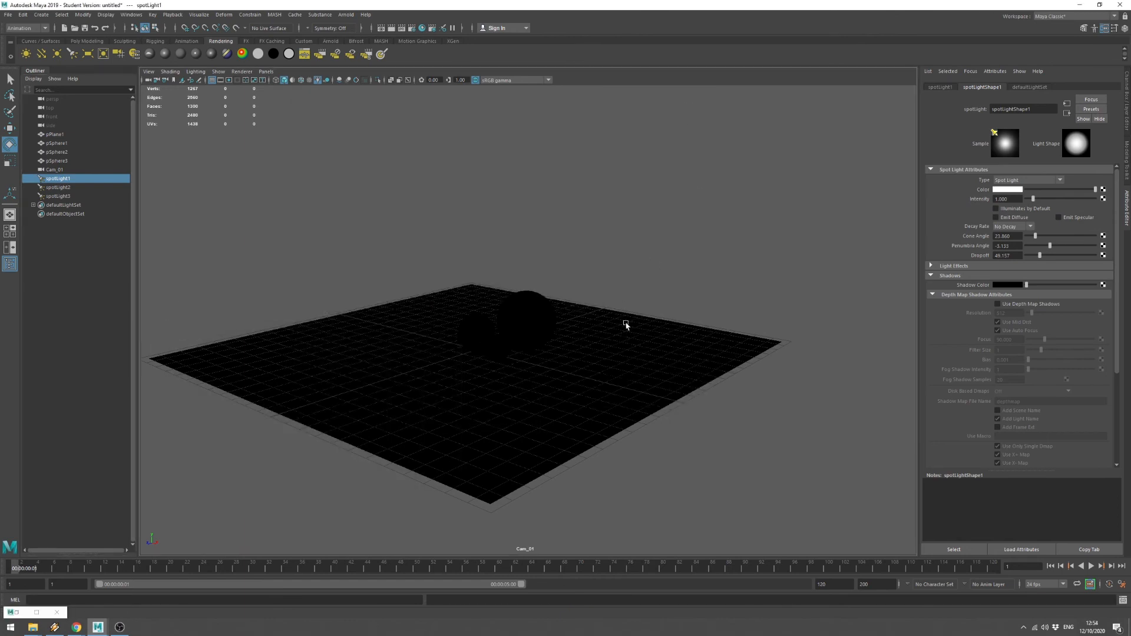
left_click(266, 71)
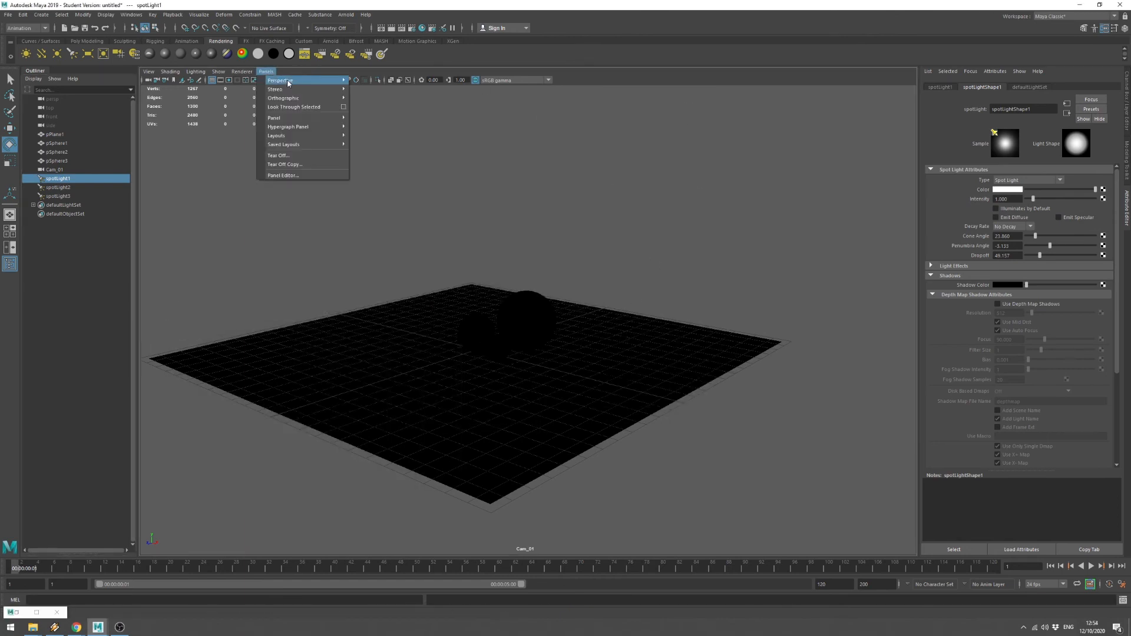
mouse_move(318, 80)
left_click(374, 95)
left_click_drag(563, 283, 652, 390, "alt")
left_click(678, 411)
left_click(667, 409)
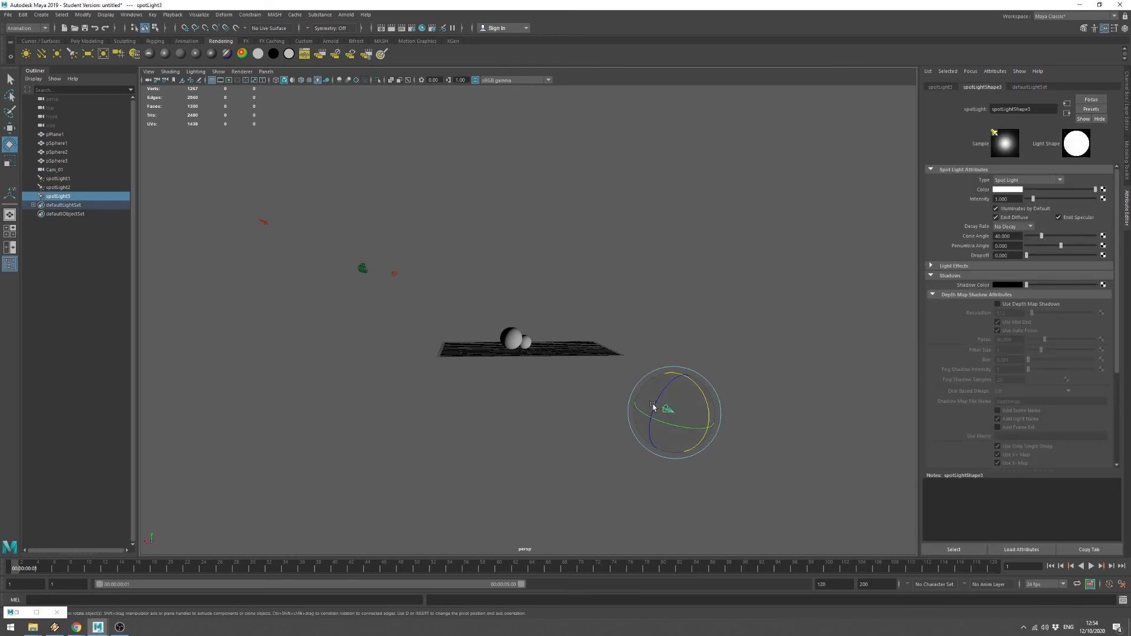
Look through spotLight3 briefly, then switch back to Cam_01 and render the frame.
left_click(266, 71)
left_click(294, 107)
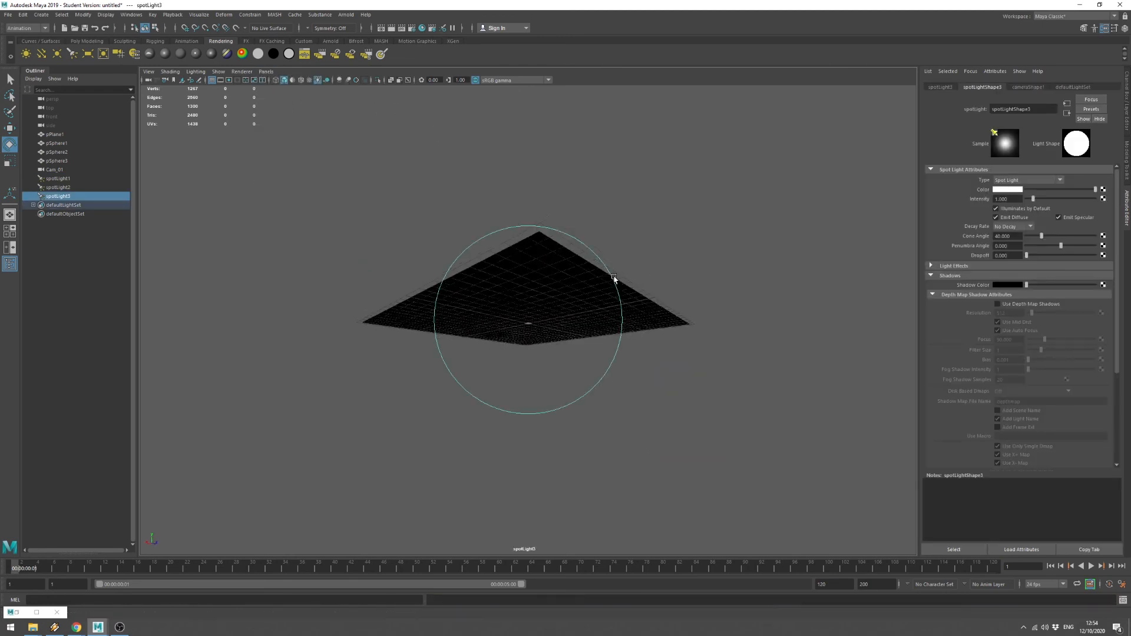
left_click_drag(614, 278, 641, 284, "alt")
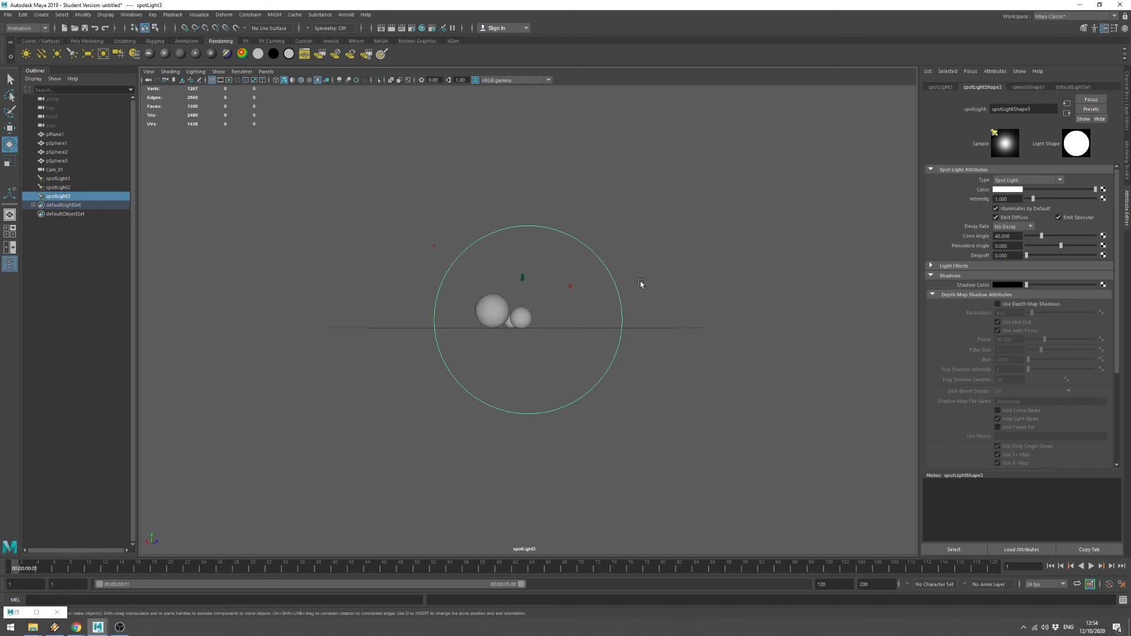
left_click(266, 71)
mouse_move(330, 80)
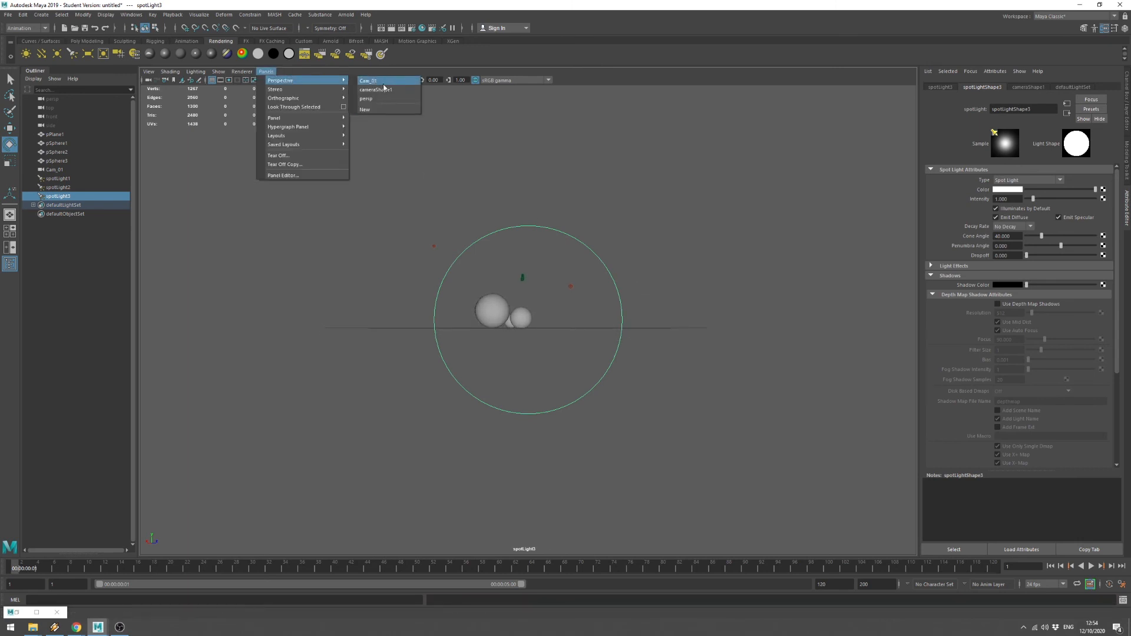
left_click(384, 82)
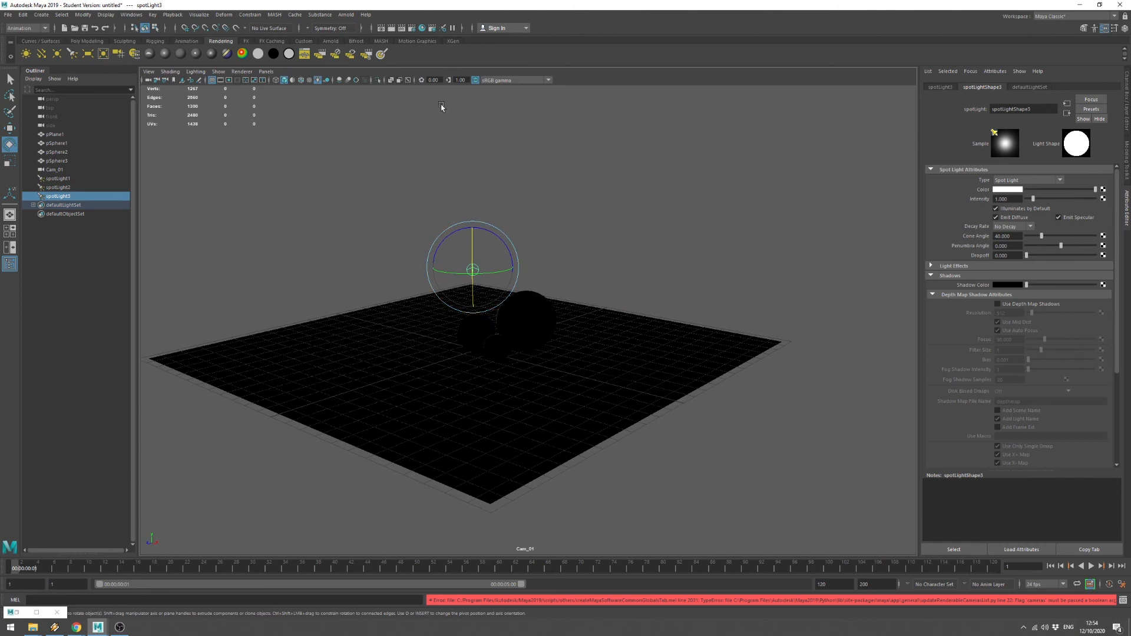
left_click(390, 30)
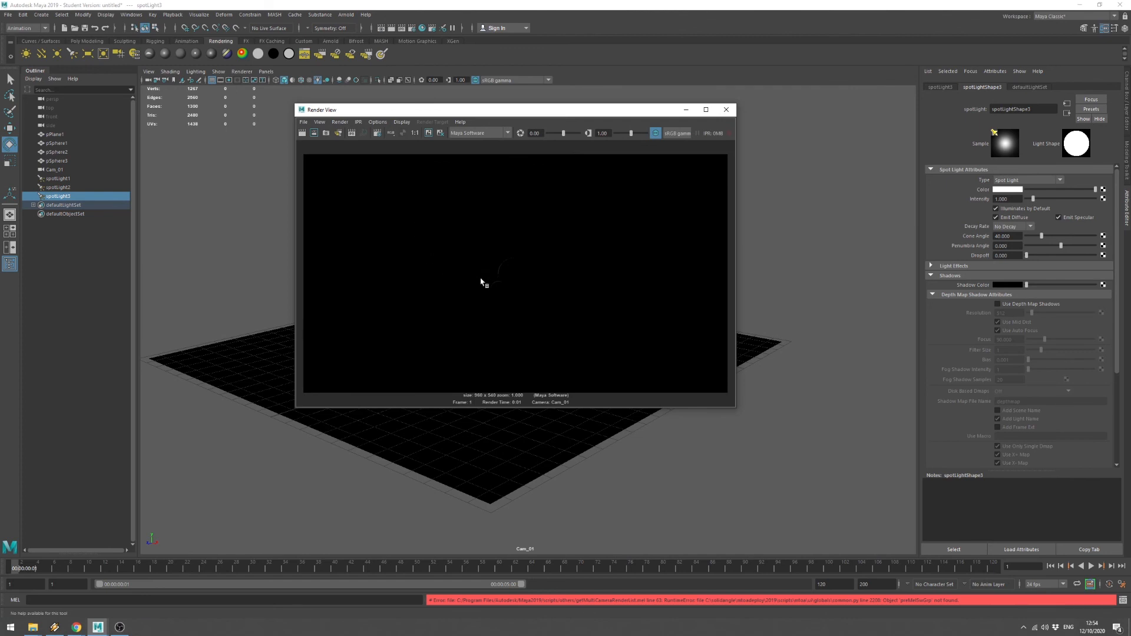
Zoom into the Cam_01 render to inspect the faint sphere rims, then close Render View.
scroll(524, 265, "up", 3)
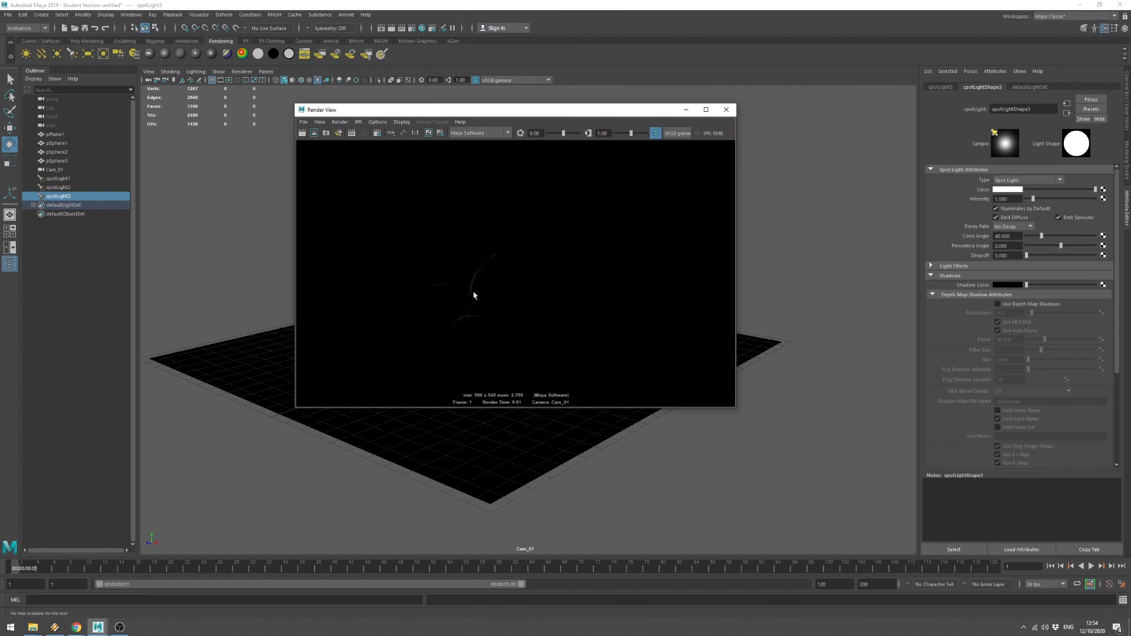
scroll(476, 288, "up", 3)
scroll(504, 237, "up", 3)
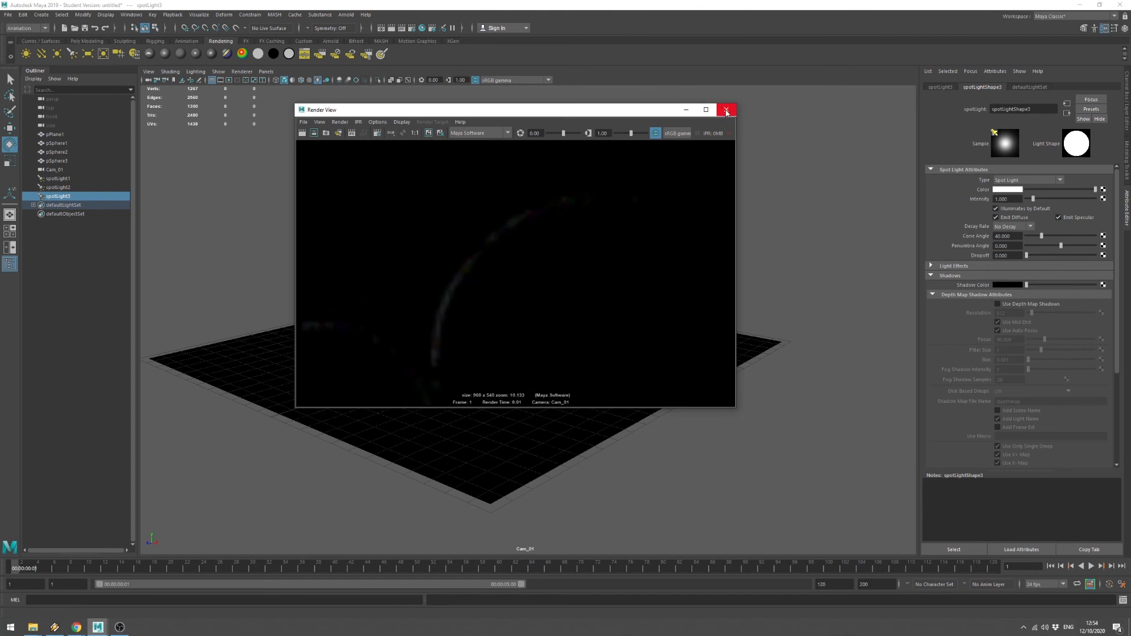
left_click(727, 111)
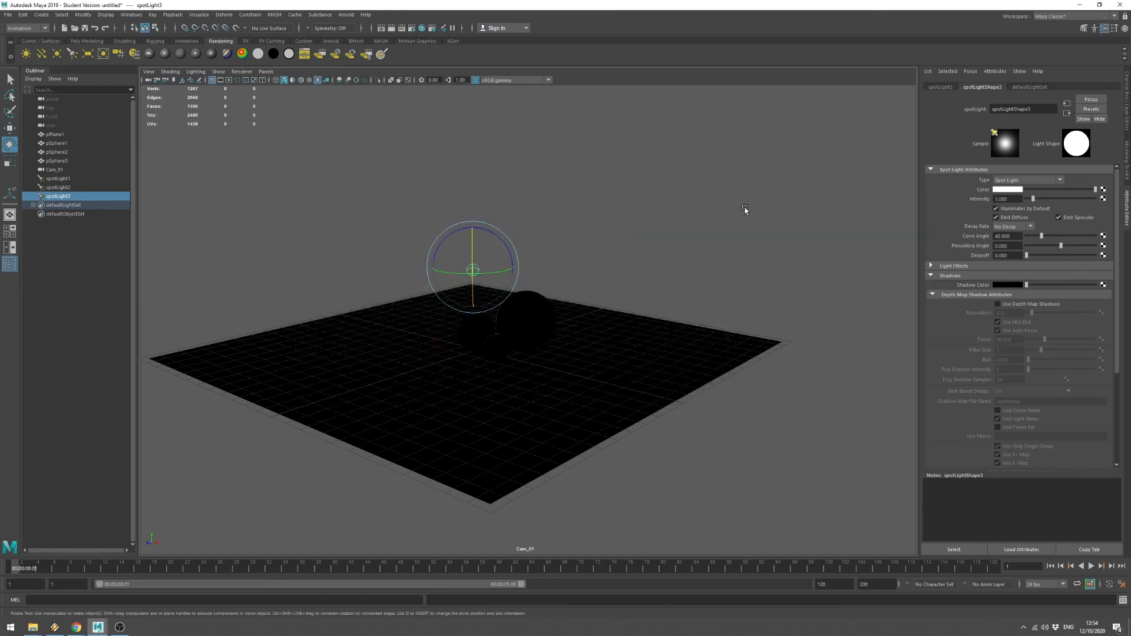
left_click_drag(1035, 201, 1111, 200)
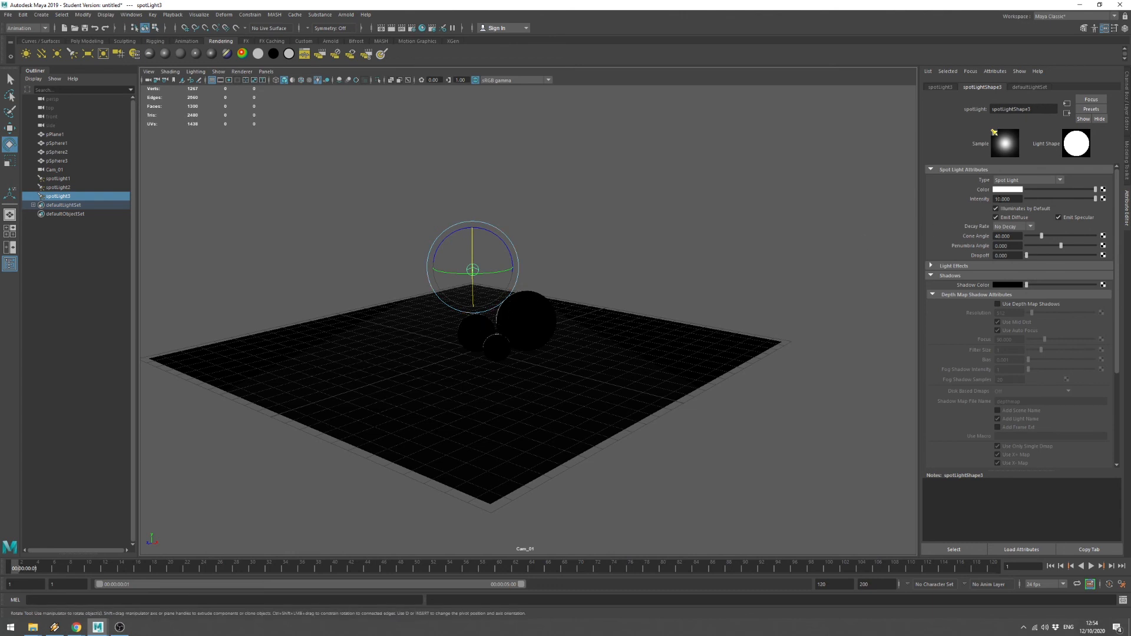
left_click(994, 200)
type("50")
key("Return")
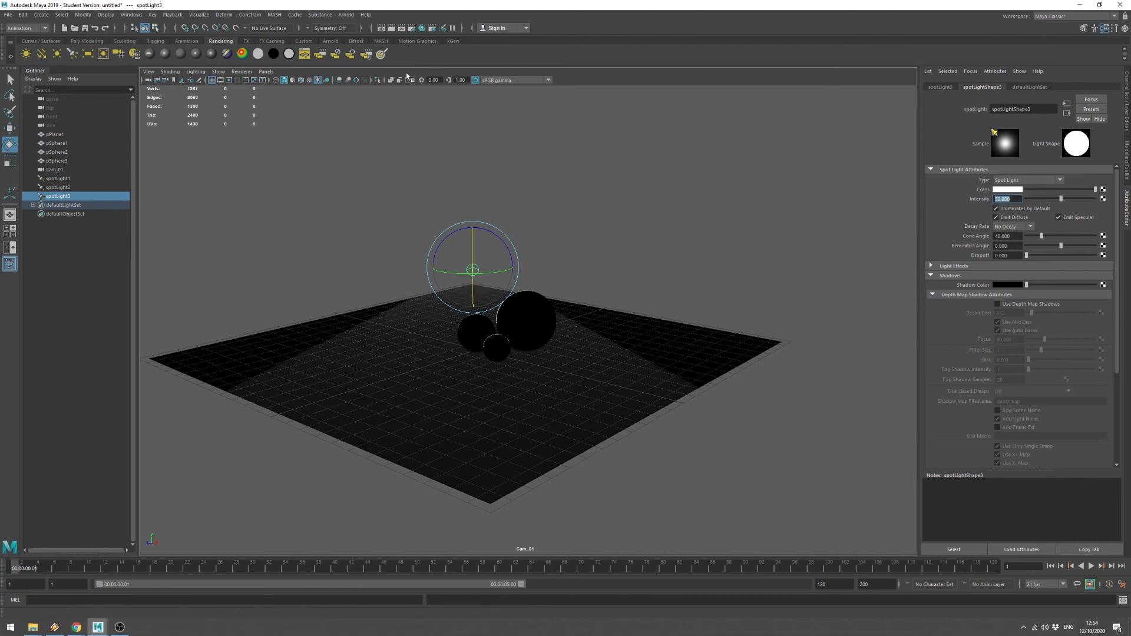
left_click(391, 28)
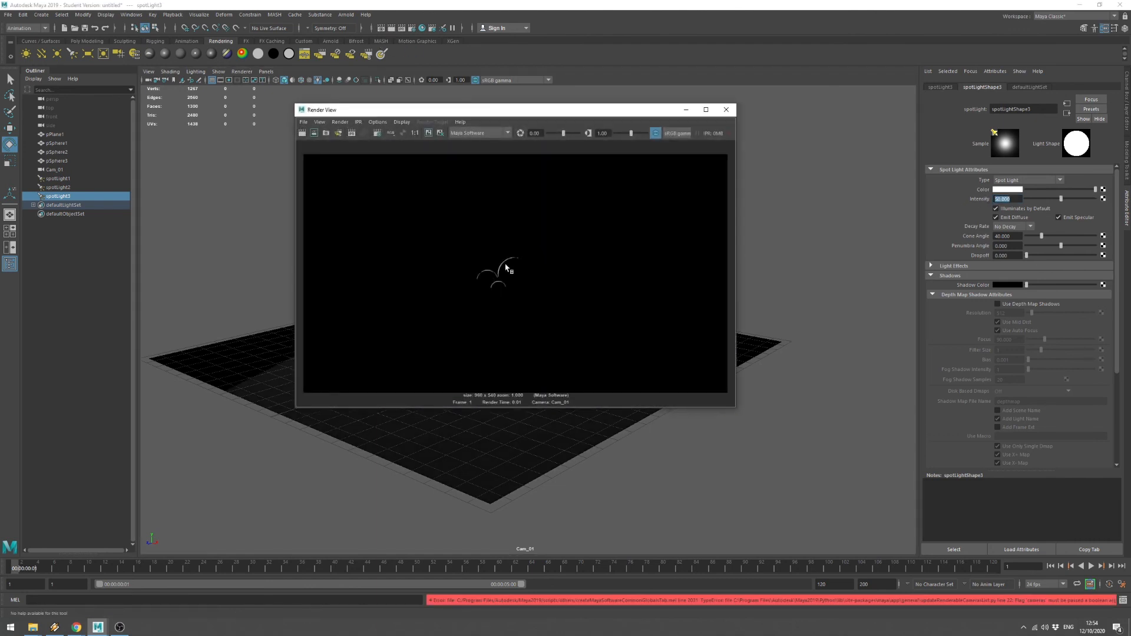
left_click(725, 110)
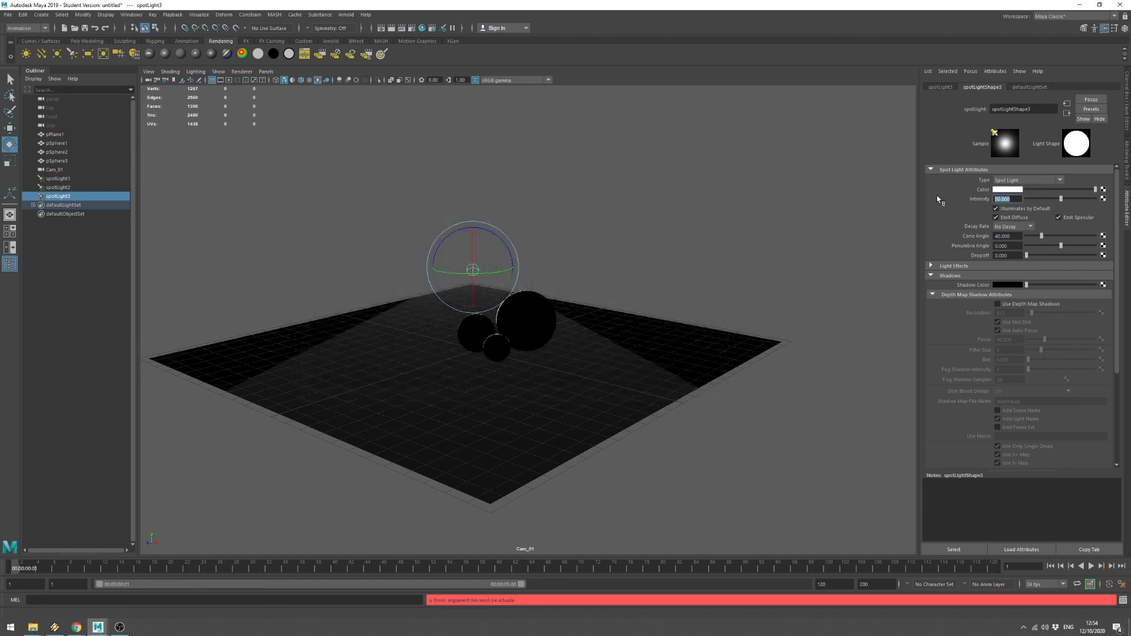
key("Return")
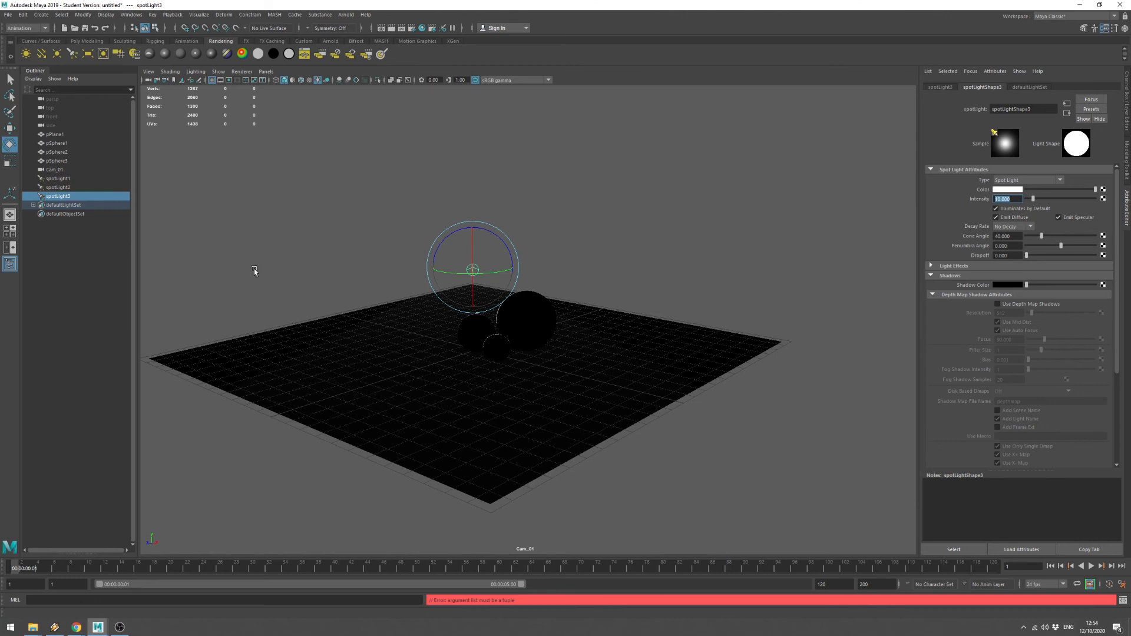
key("ctrl+z")
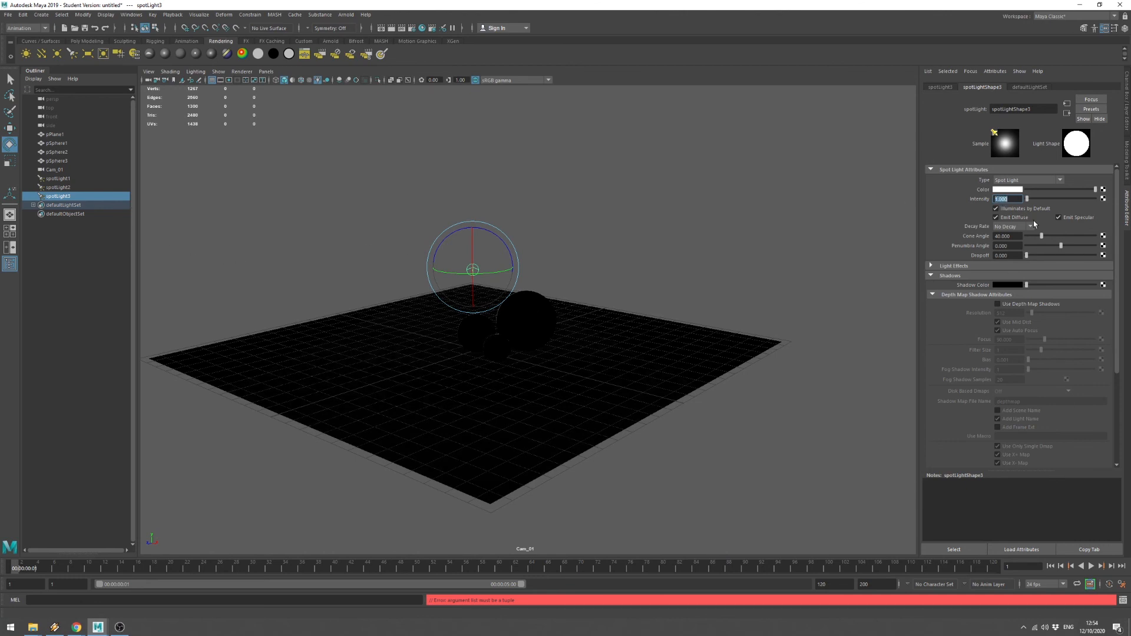
left_click(59, 179)
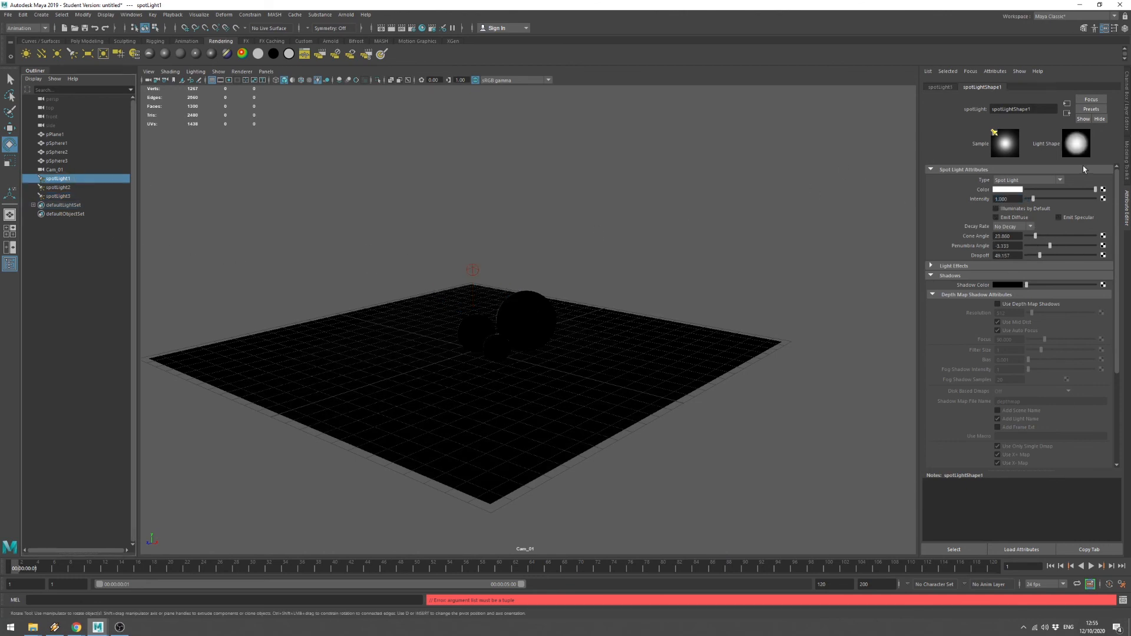
Re-enable Illuminates by Default on spotLight1 and spotLight2, with spotLight2's diffuse and specular on.
left_click(999, 209)
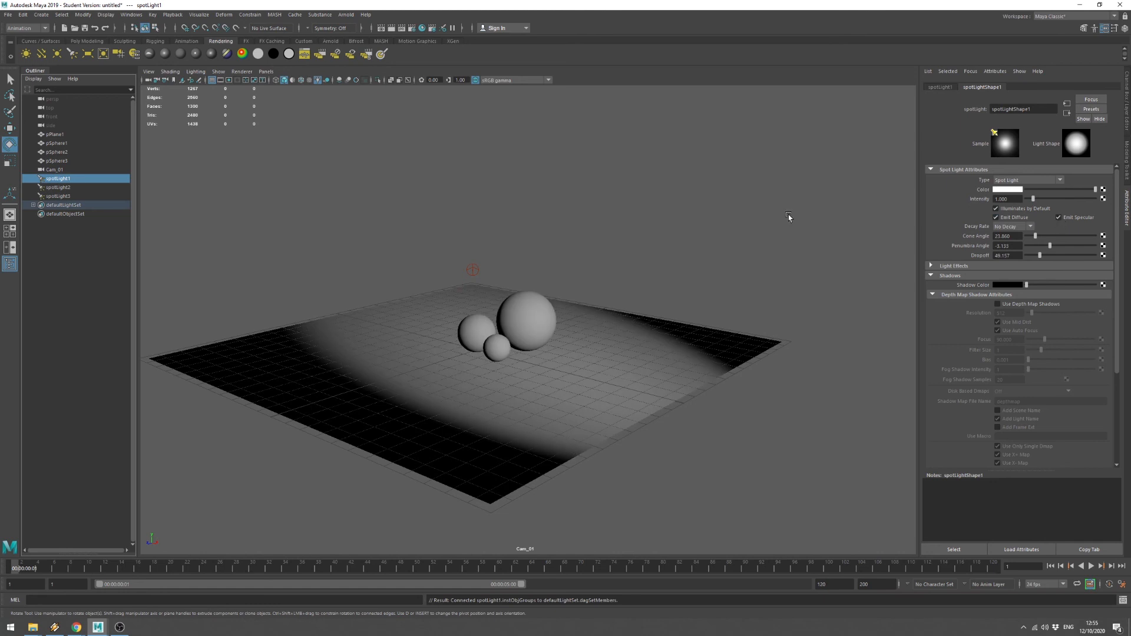
left_click(59, 187)
left_click(1022, 210)
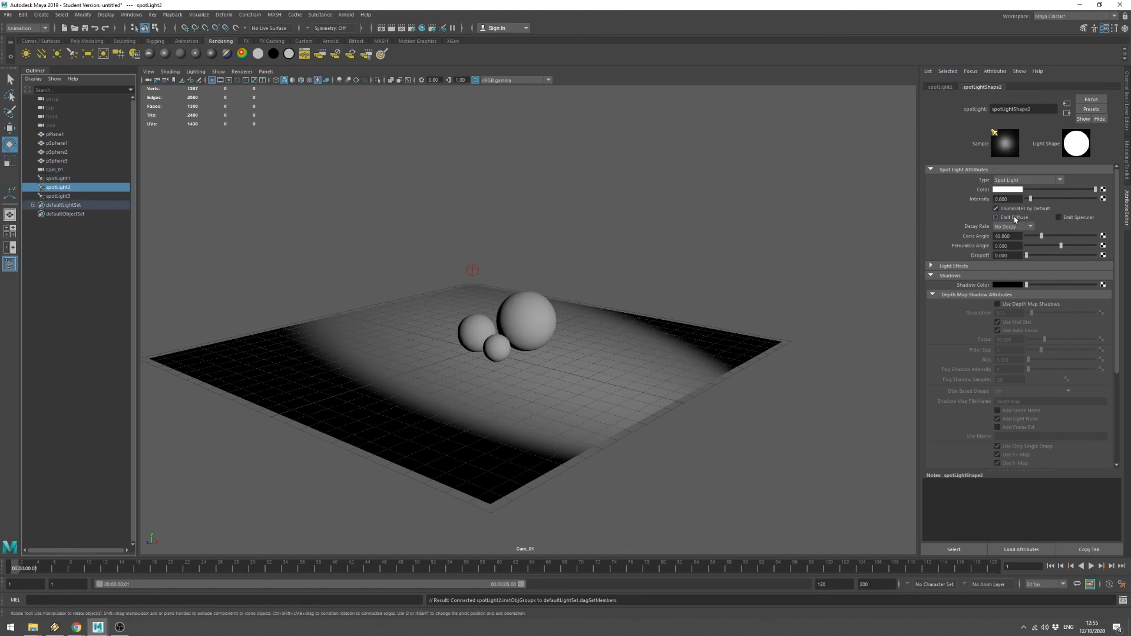
left_click(1013, 216)
left_click(1077, 219)
Render Cam_01, redo the render to see the lit spheres, and switch to the slides.
left_click(391, 28)
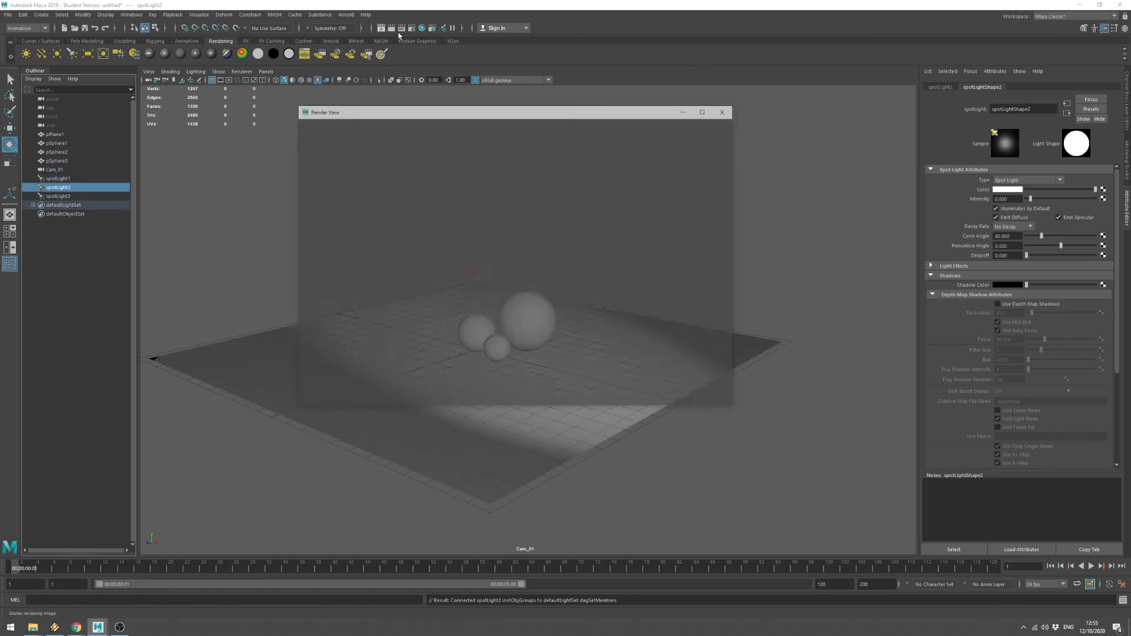
left_click(302, 135)
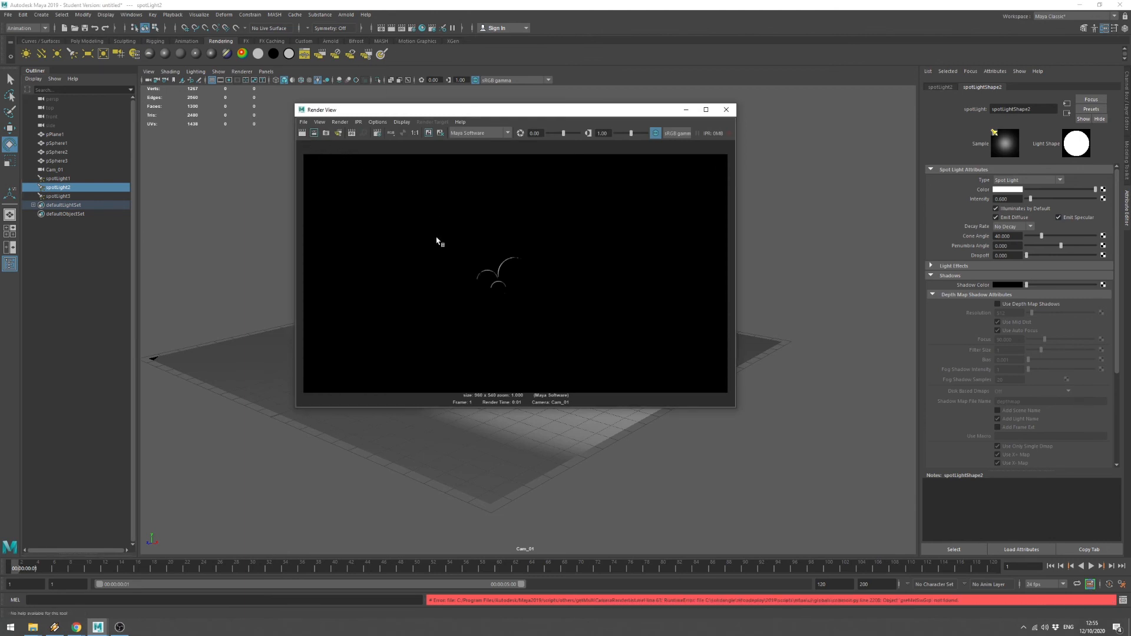
left_click(303, 135)
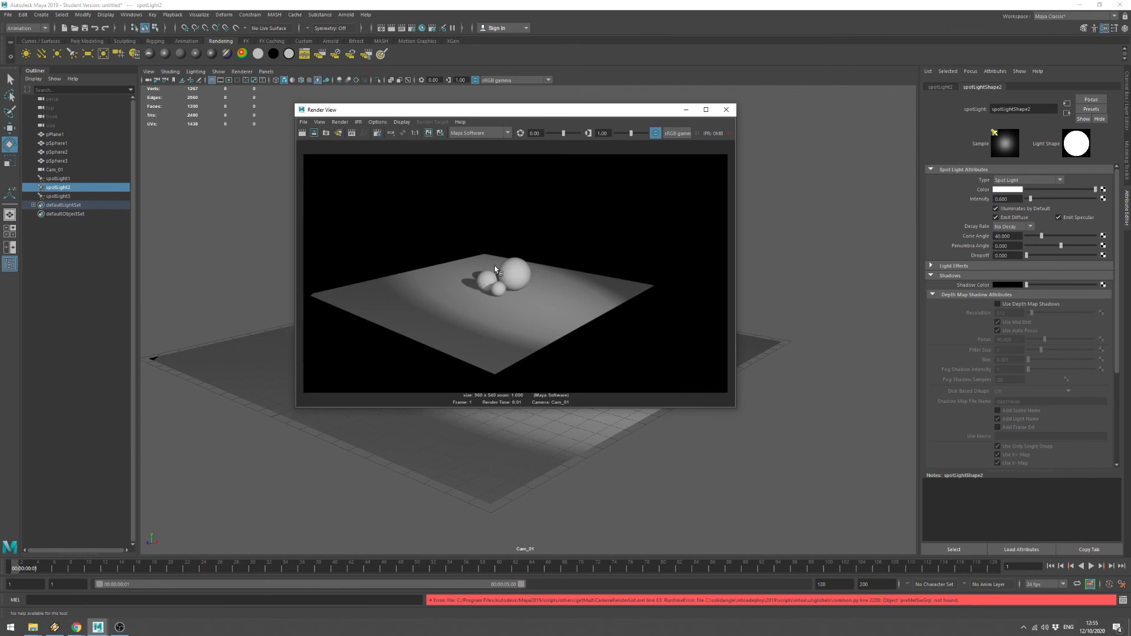
key("alt+Tab")
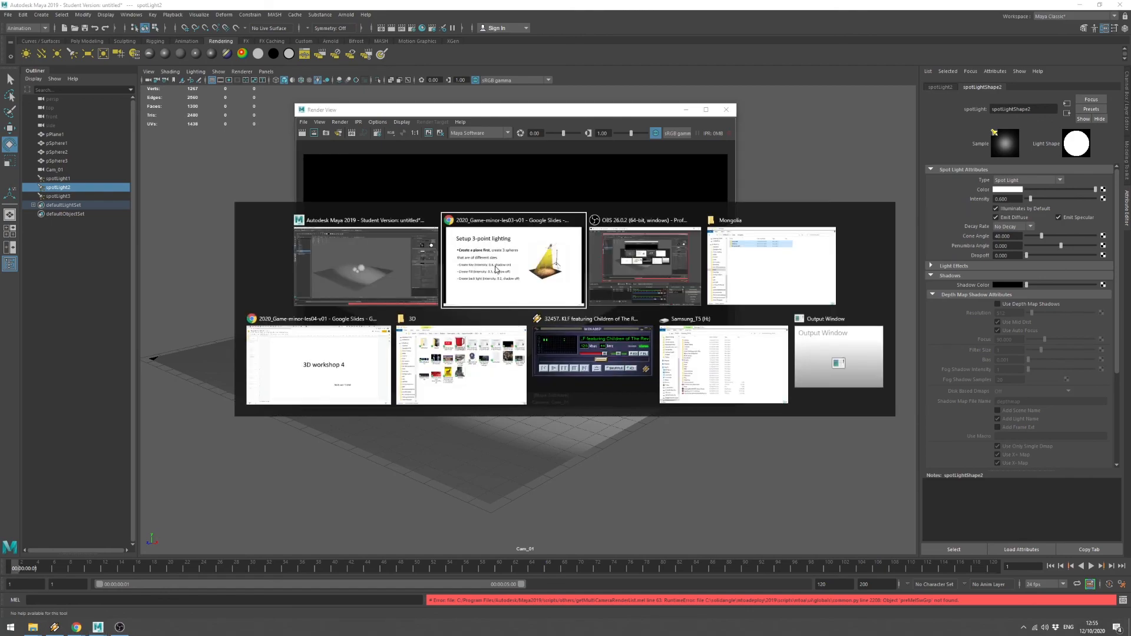